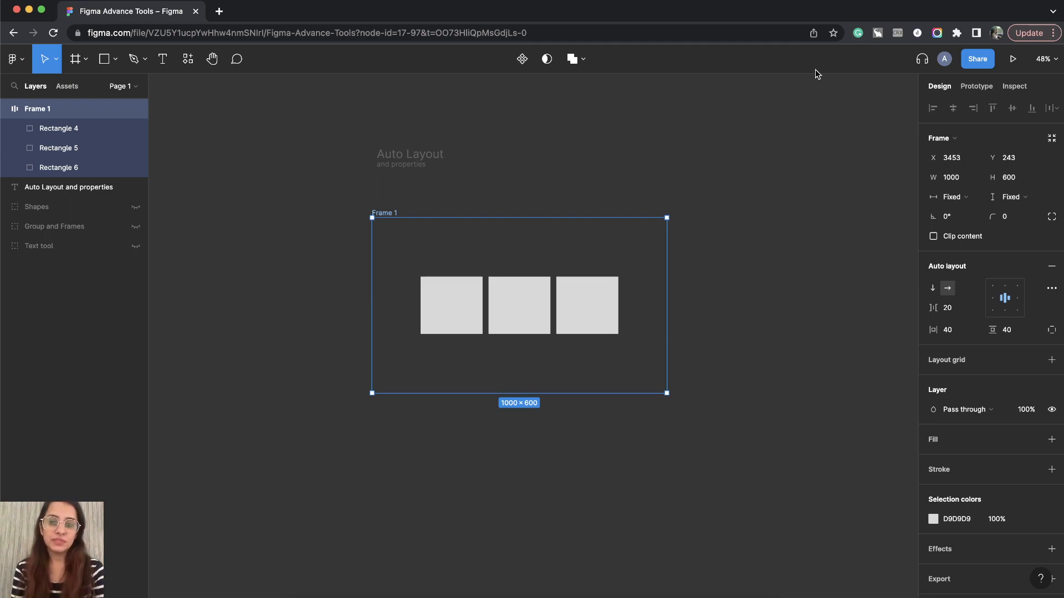
Set both the horizontal and vertical resizing of Frame 1 to Hug contents.
scroll(434, 227, "down", 2, "ctrl")
scroll(435, 227, "right", 10)
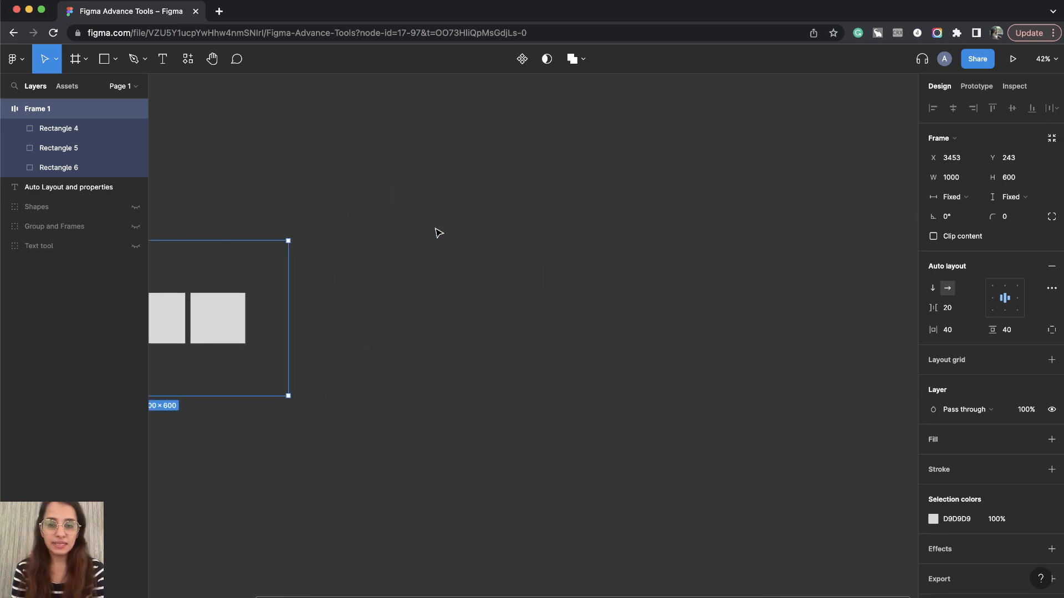
scroll(363, 240, "left", 10)
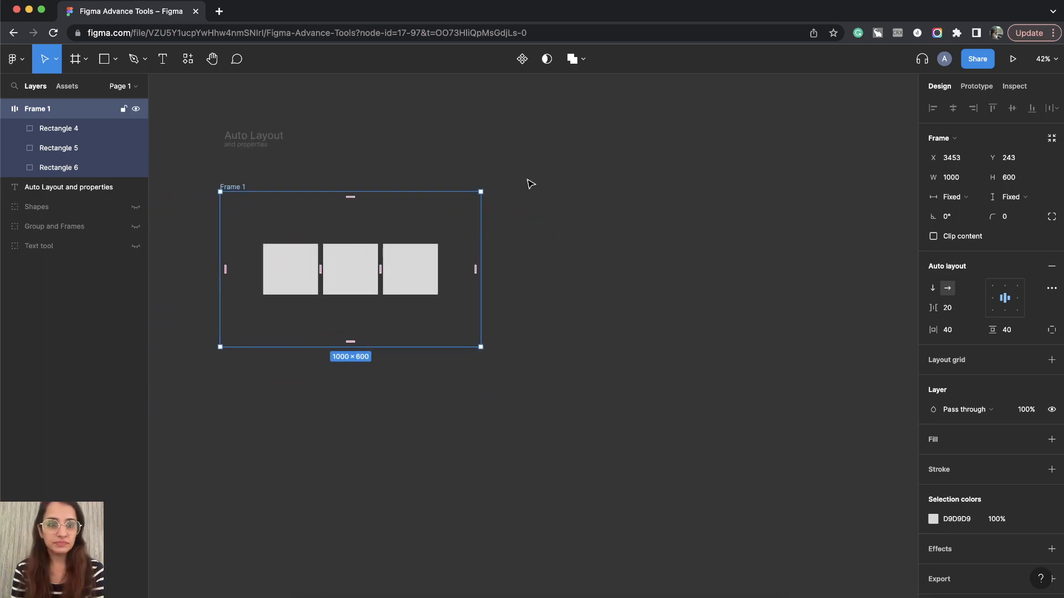
left_click(954, 197)
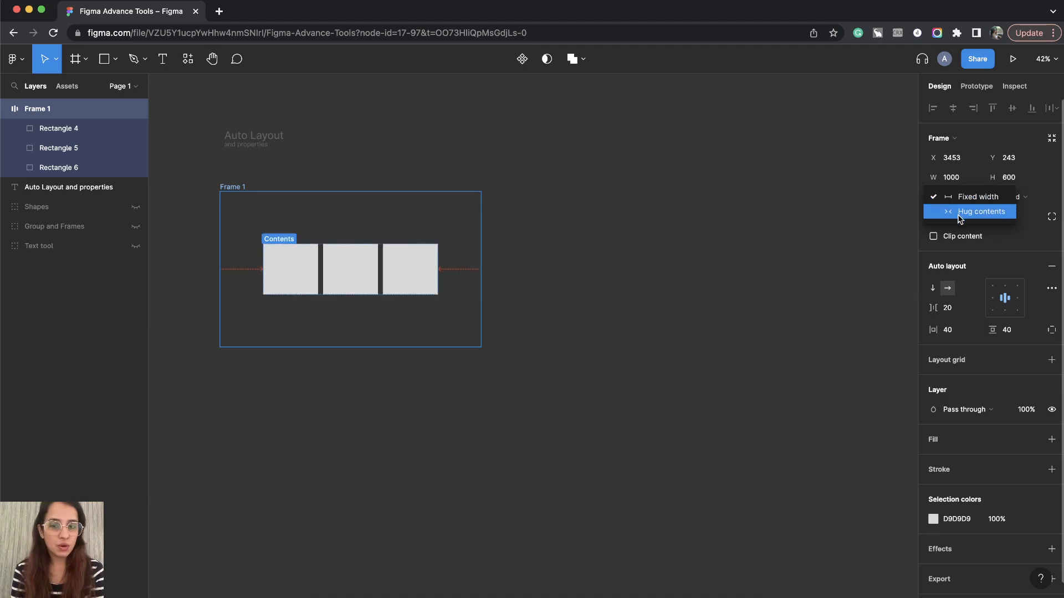
left_click(961, 212)
left_click(1028, 199)
left_click(1021, 210)
left_click(471, 252)
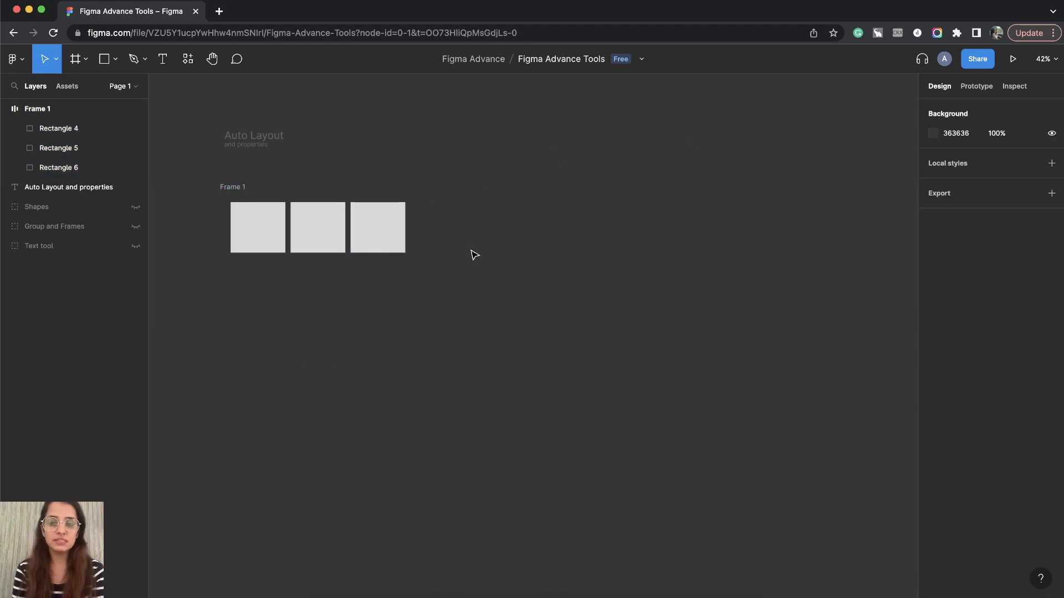
Draw a near-square rectangle about 232 × 233 on an empty area of the canvas.
scroll(475, 252, "up", 5, "ctrl")
scroll(475, 253, "up", 5, "ctrl")
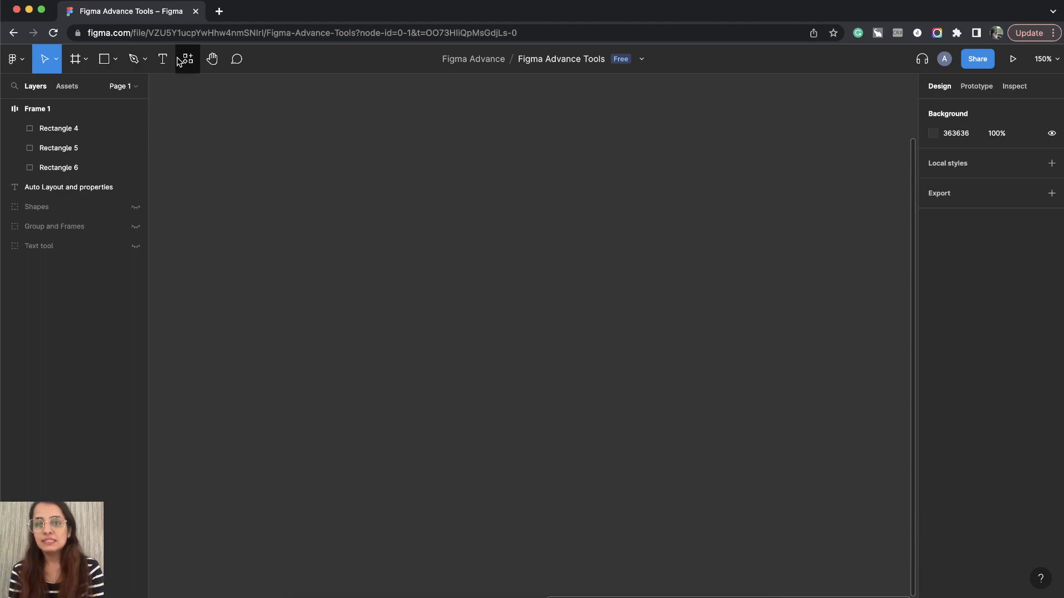
left_click(107, 62)
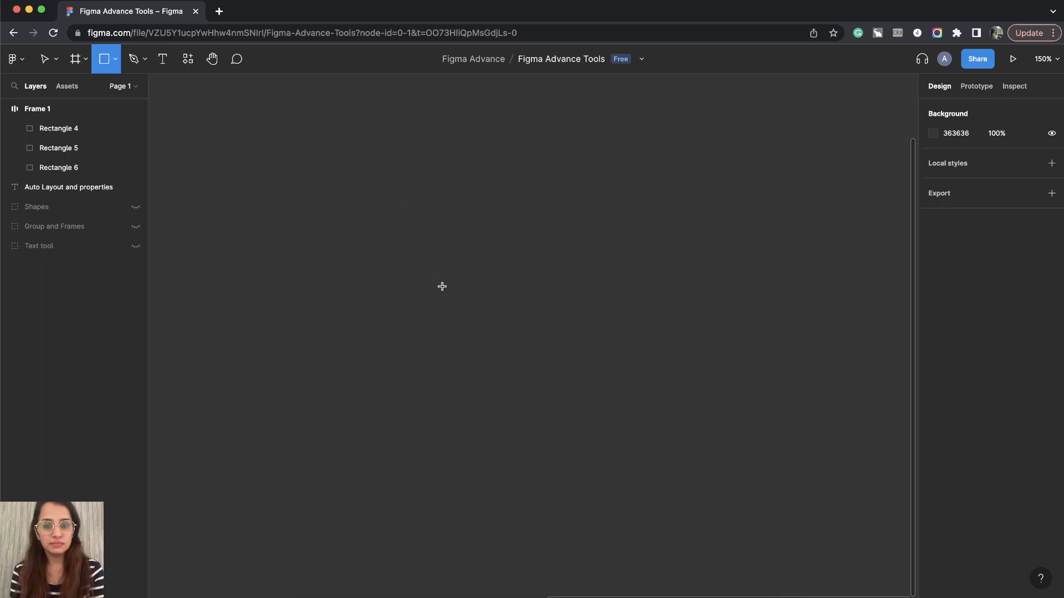
left_click_drag(347, 165, 563, 380)
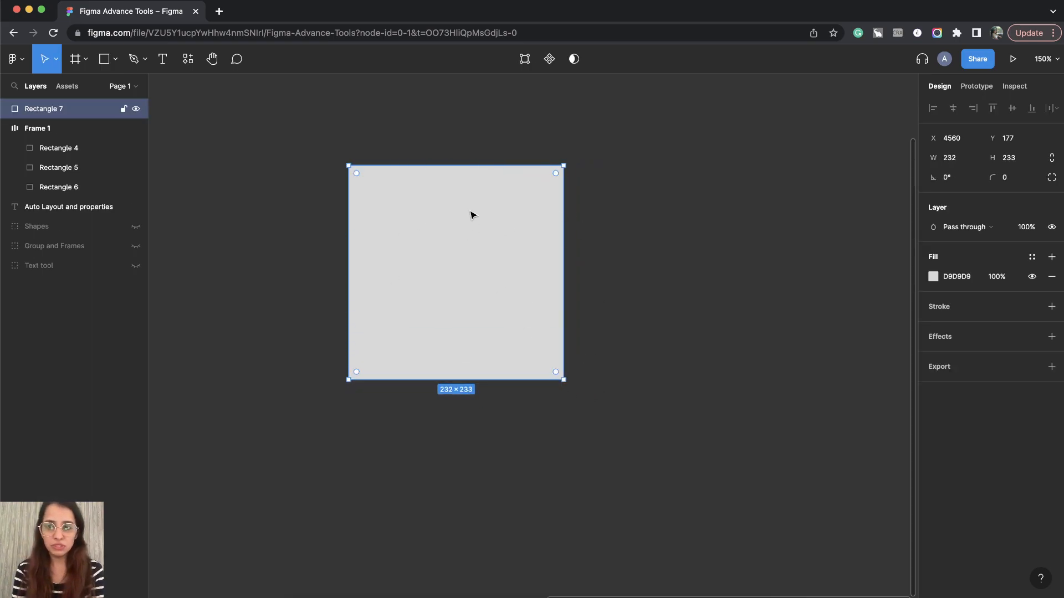
Rename the new rectangle's layer as Image.
double_click(44, 110)
type("Image")
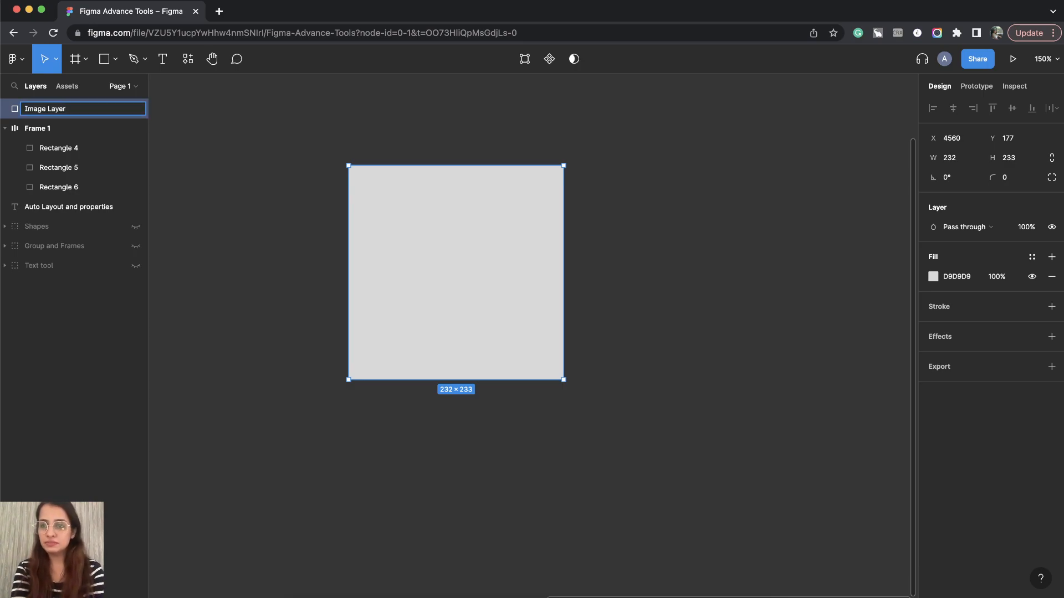
key("Return")
left_click(234, 184)
left_click(452, 266)
Add the text "Product Name" below the Image rectangle, aligned with its left edge.
left_click(164, 61)
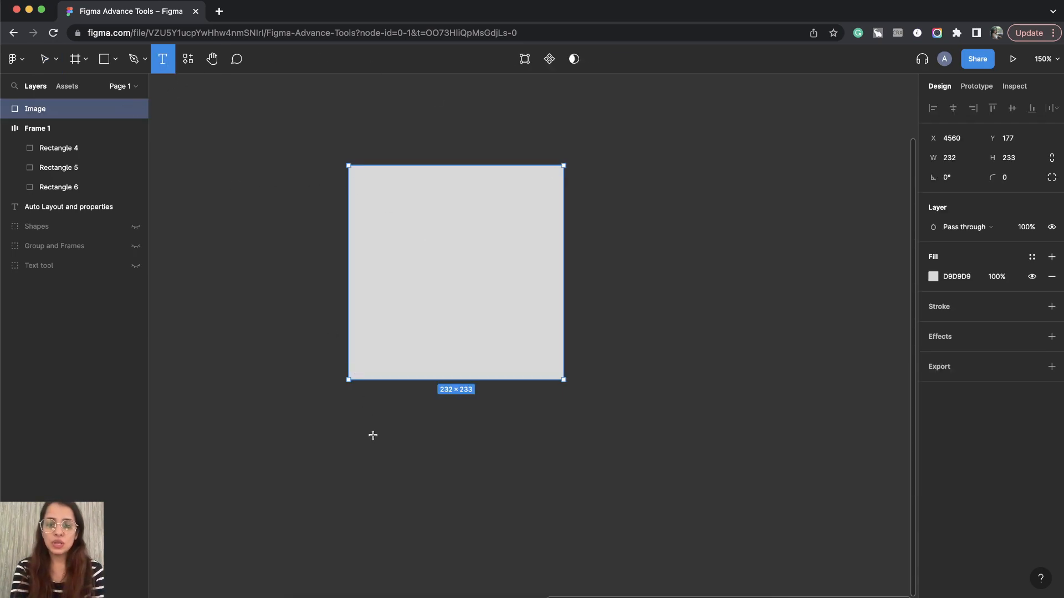
left_click(347, 403)
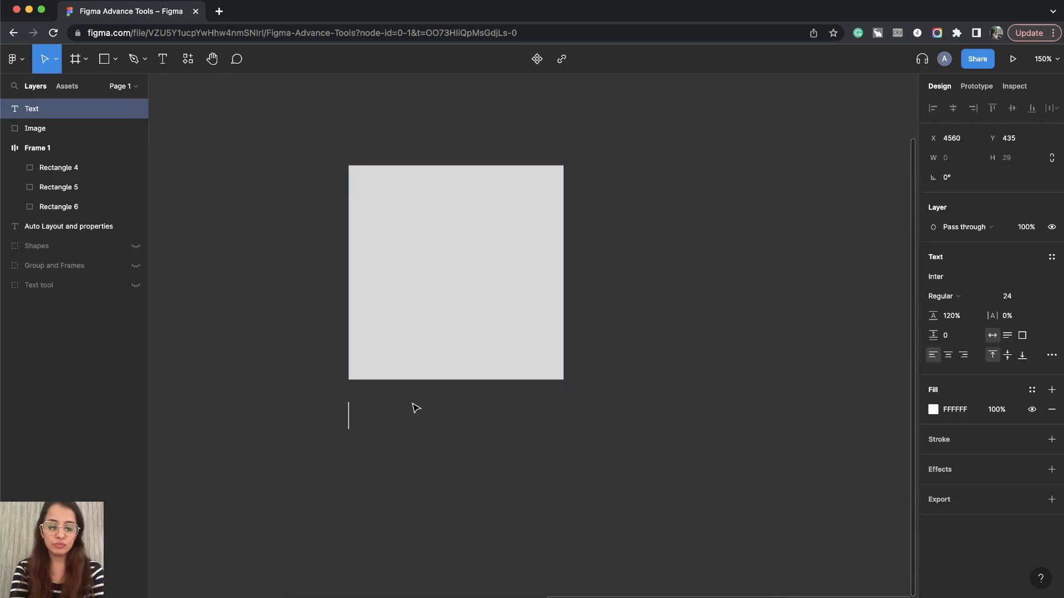
type("Namr")
key("super+a")
type("Produc")
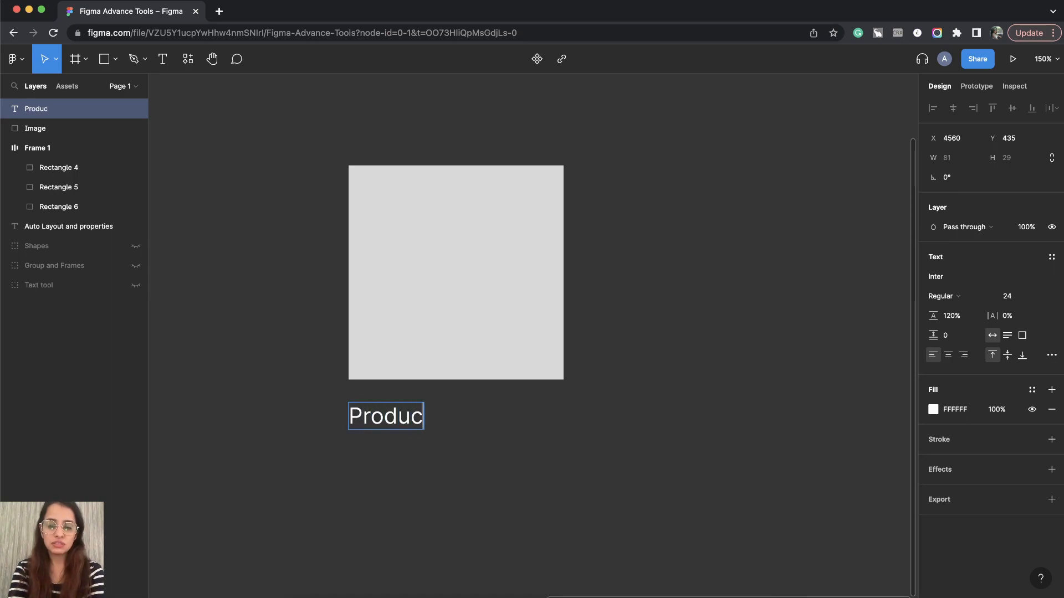
type("t Name")
key("Escape")
Set the Product Name text to size 20 and Medium weight, and move it up closer to the rectangle.
left_click(1017, 297)
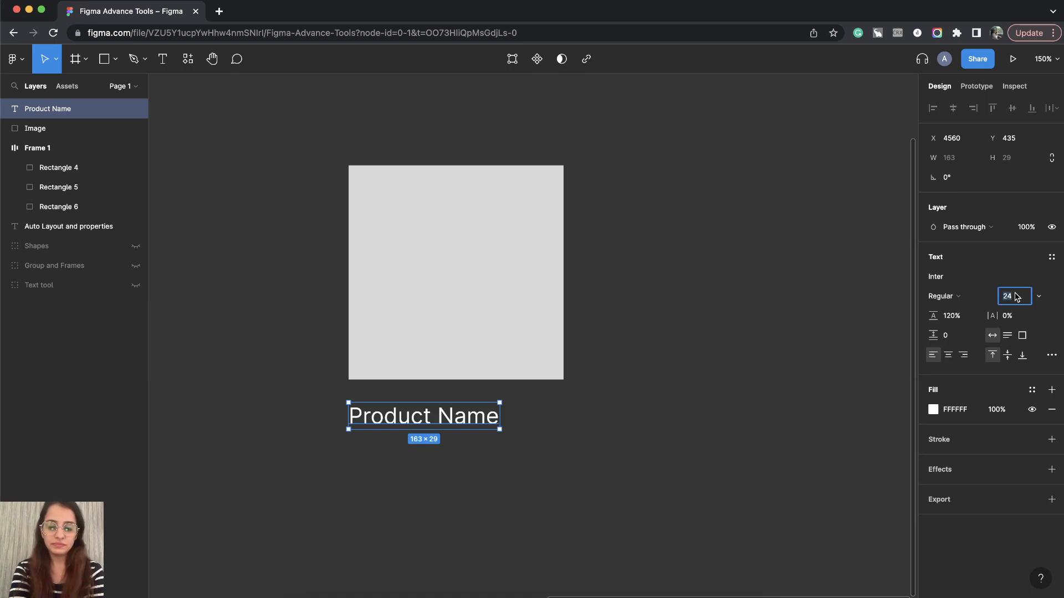
type("1")
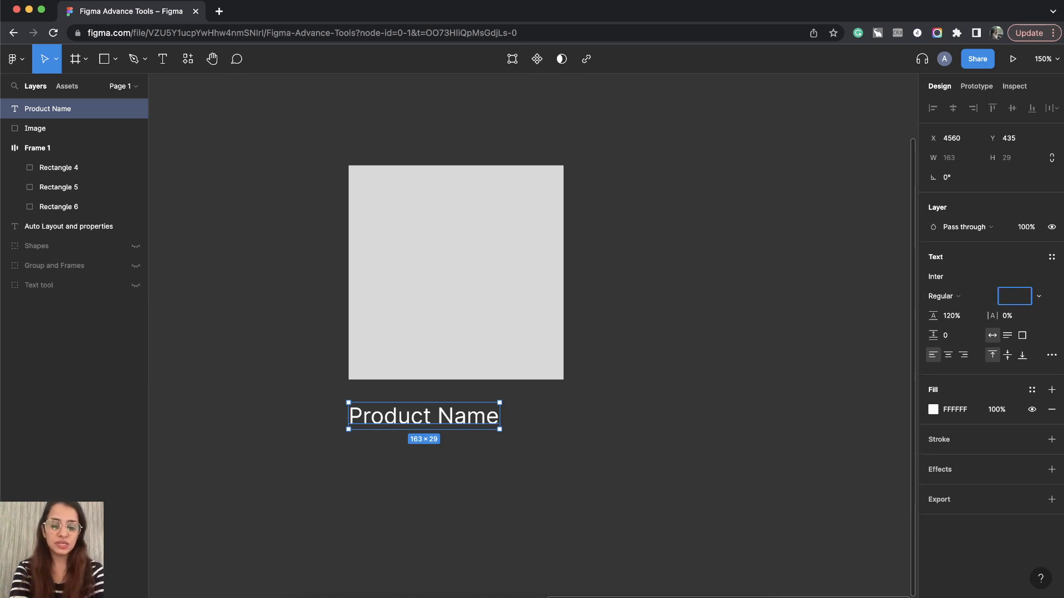
type("0")
key("Return")
left_click(976, 299)
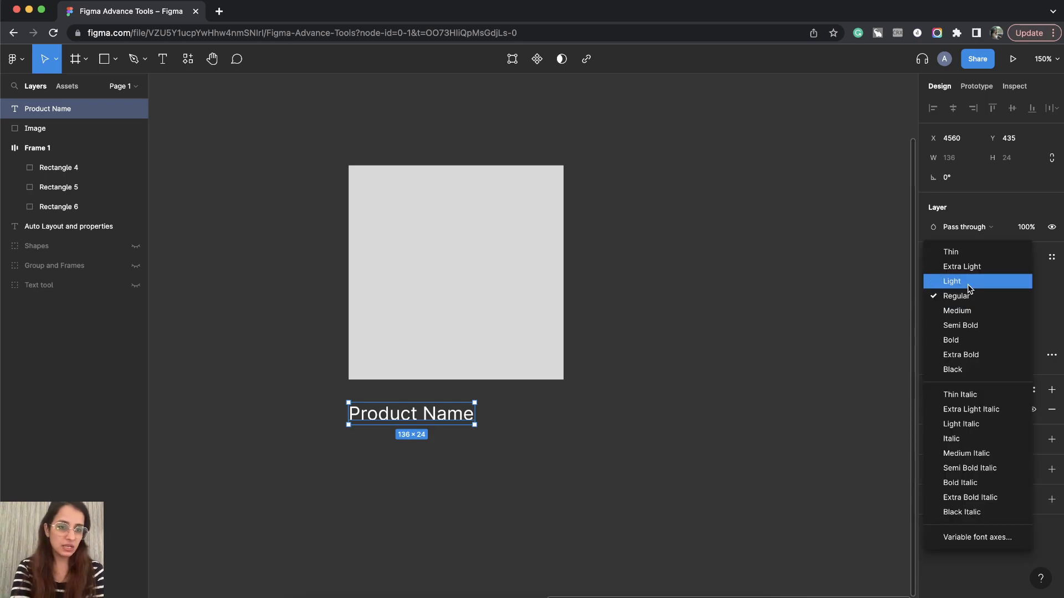
left_click(969, 313)
left_click_drag(434, 424, 435, 413)
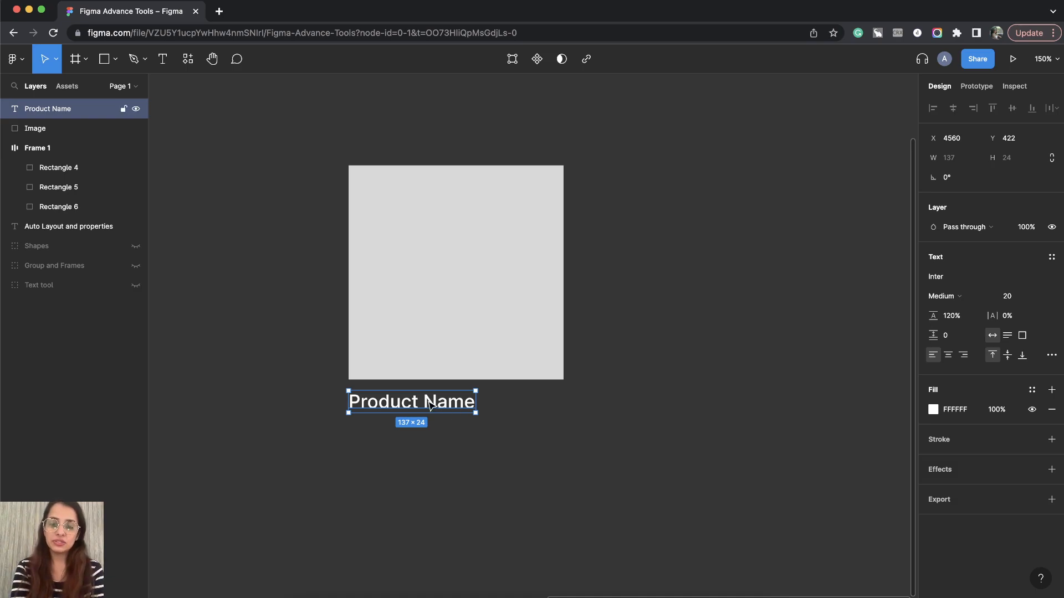
Duplicate the Product Name text directly below itself and change the copy to "Short Description of the product".
left_click_drag(416, 404, 413, 434)
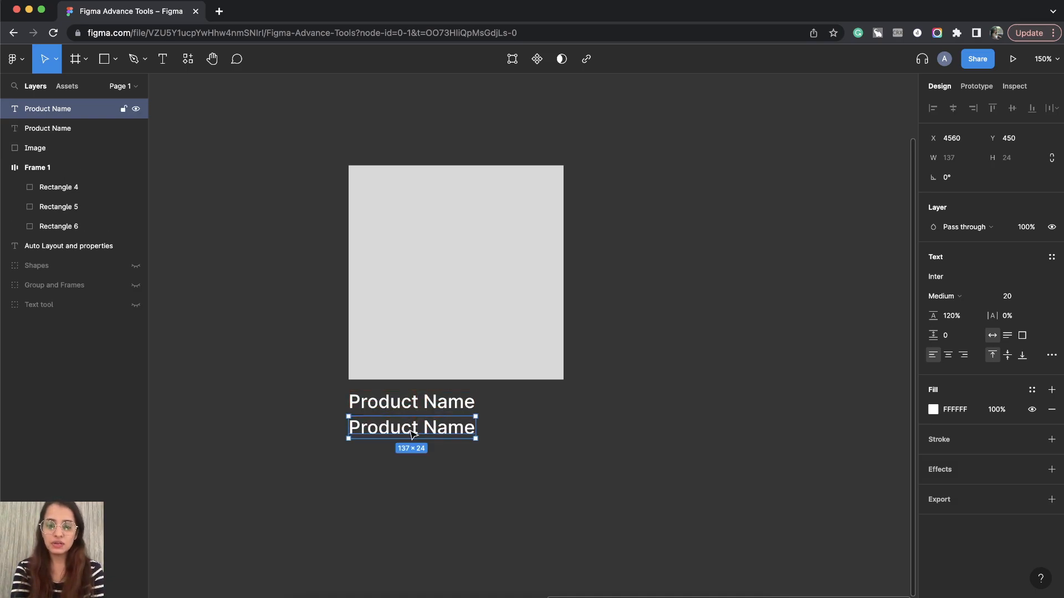
double_click(410, 430)
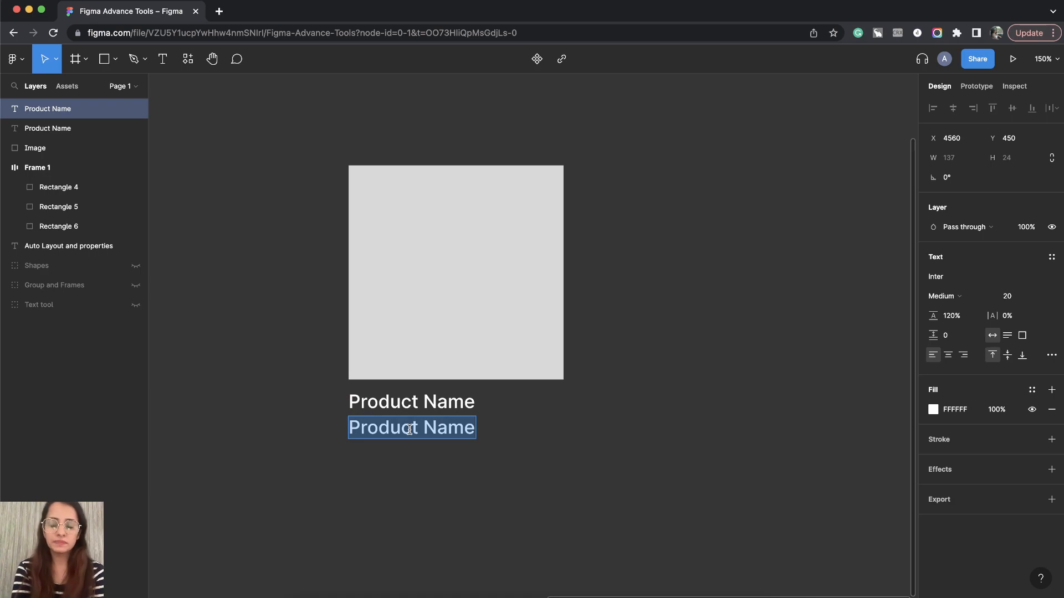
type("Short ")
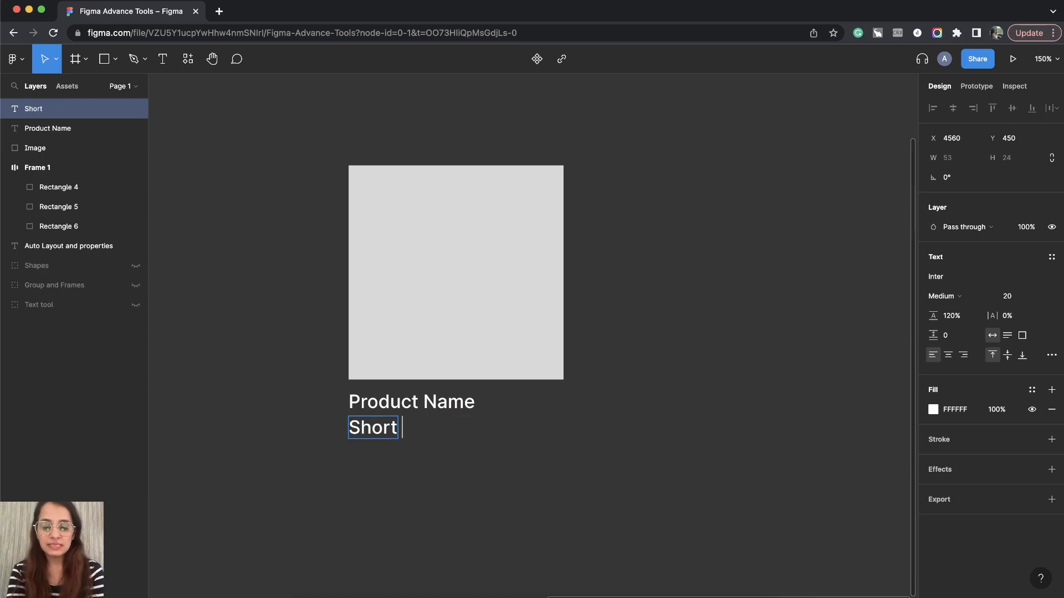
type("Description ")
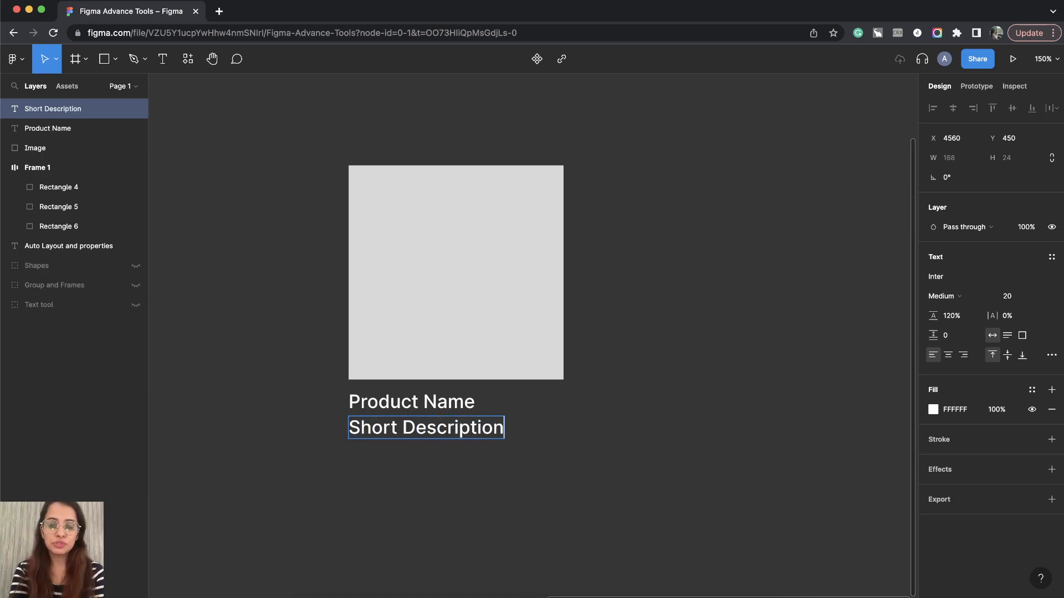
type("of the p")
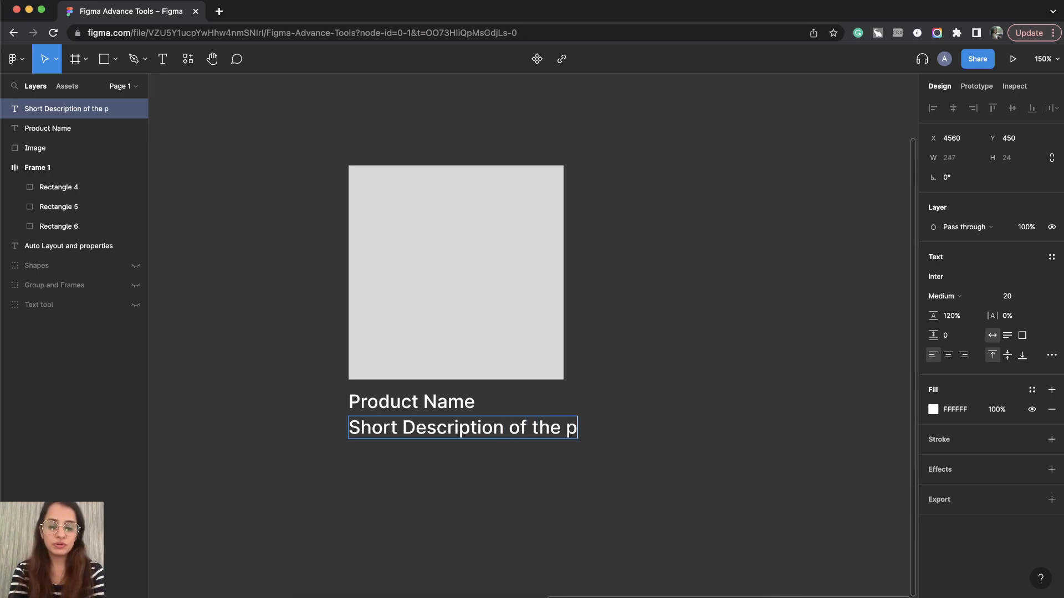
type("roduct")
key("Escape")
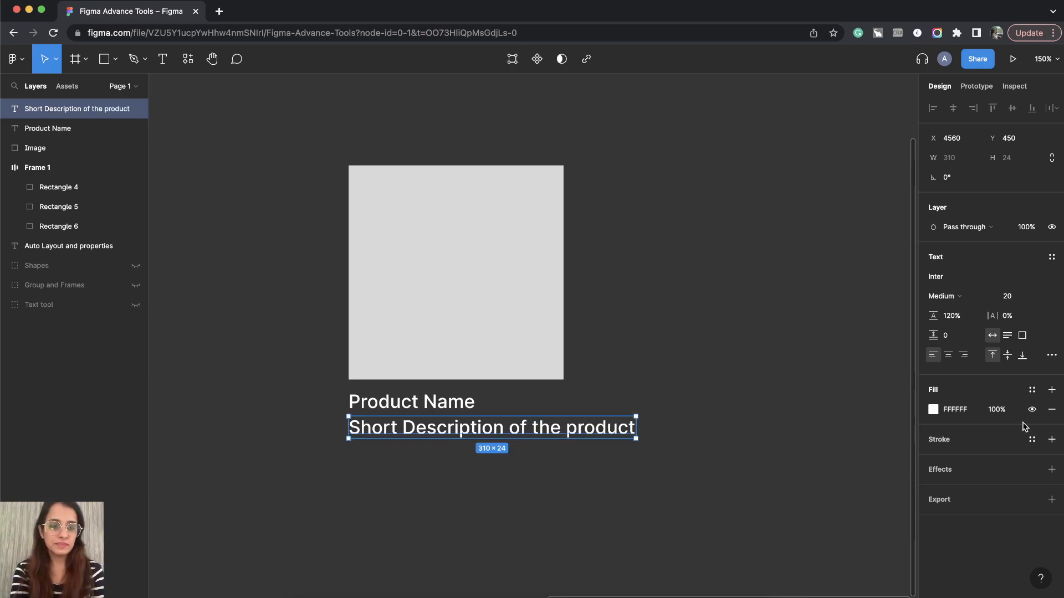
Set the description line's font size to 12 and replace its text with "Brand Name".
left_click(1022, 300)
type("12")
key("Return")
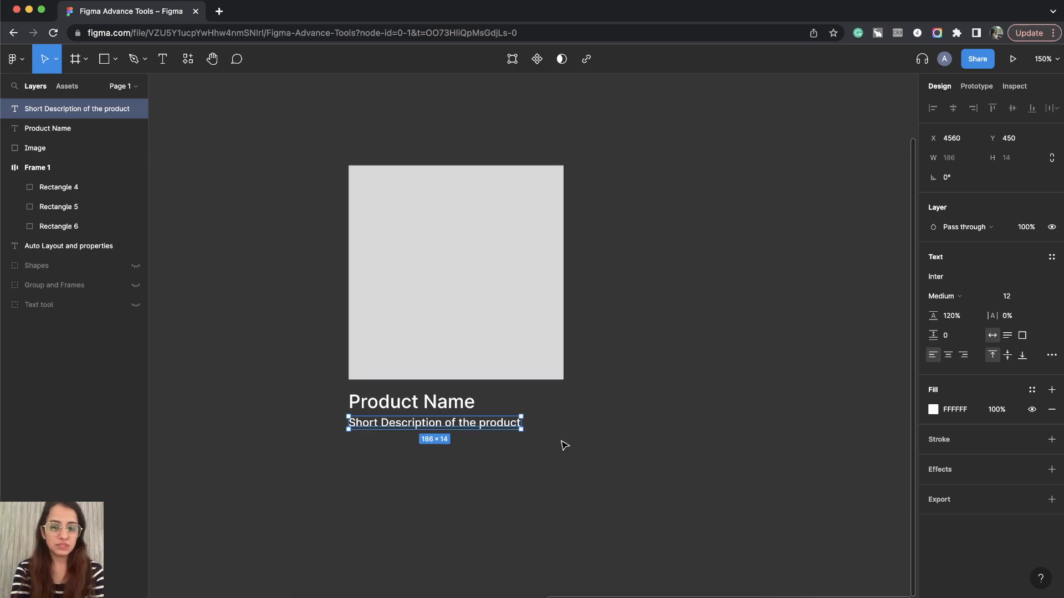
double_click(467, 425)
type("B")
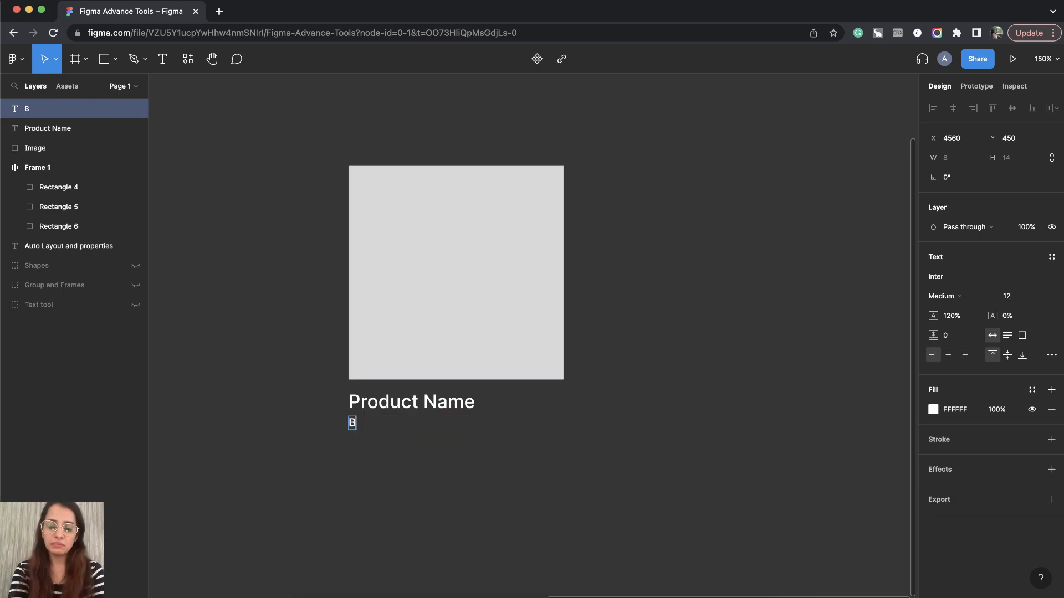
type("rand Name")
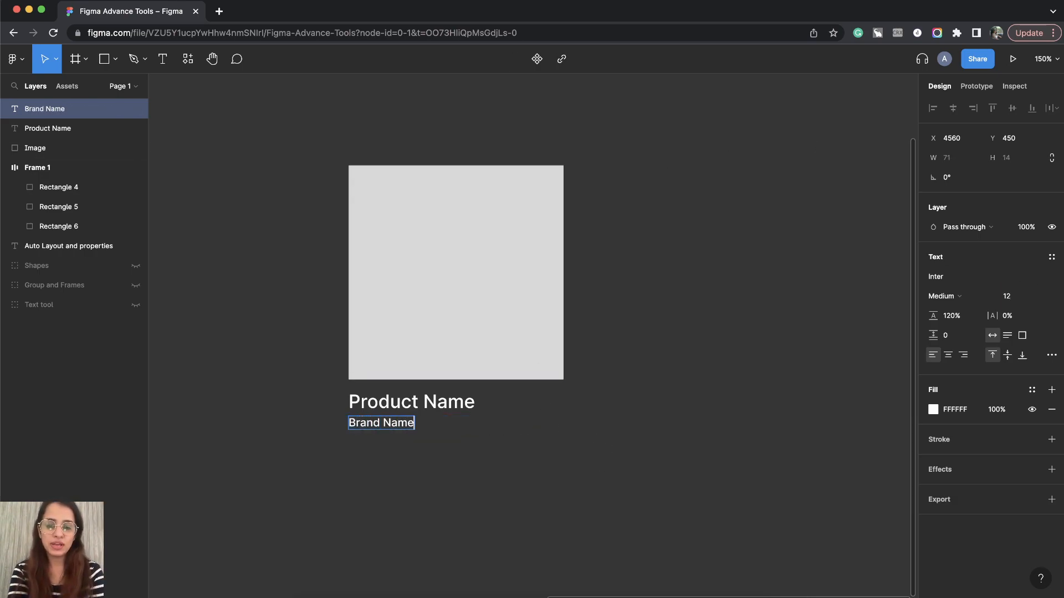
key("Escape")
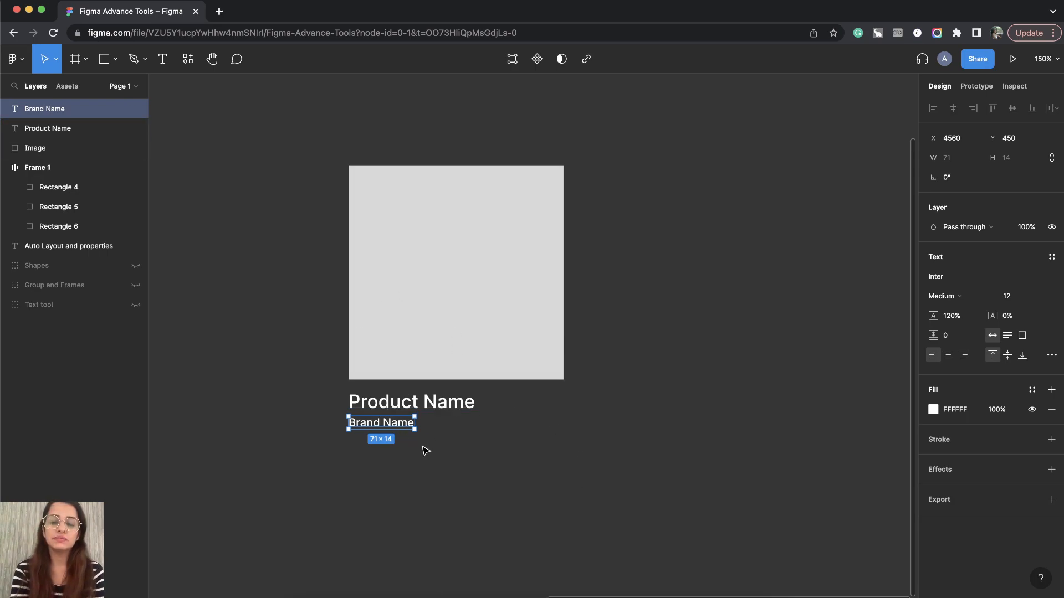
left_click(440, 404)
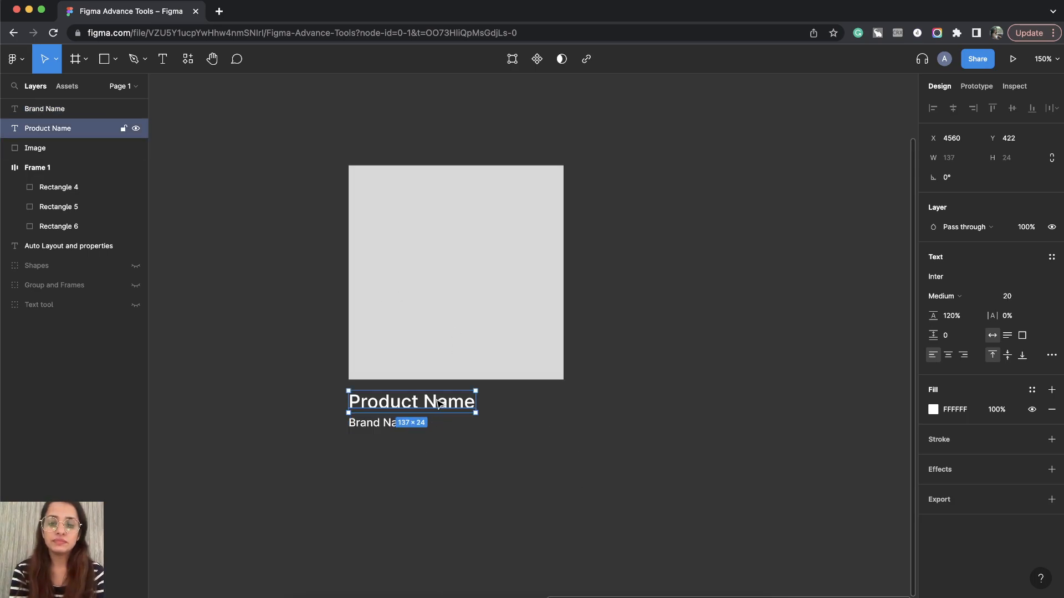
left_click(380, 426, "shift")
left_click(553, 429)
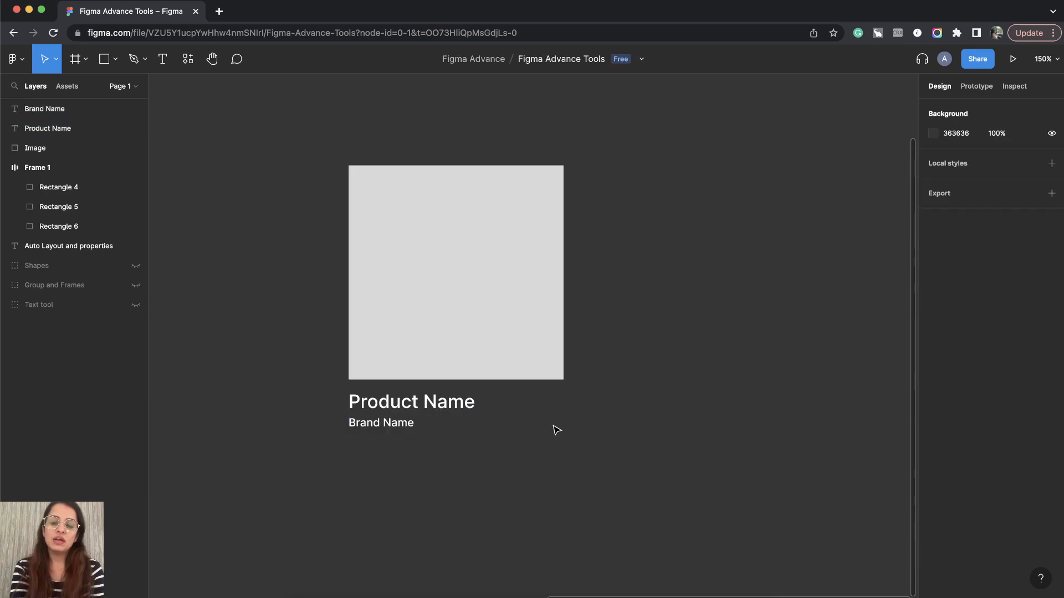
left_click(388, 426)
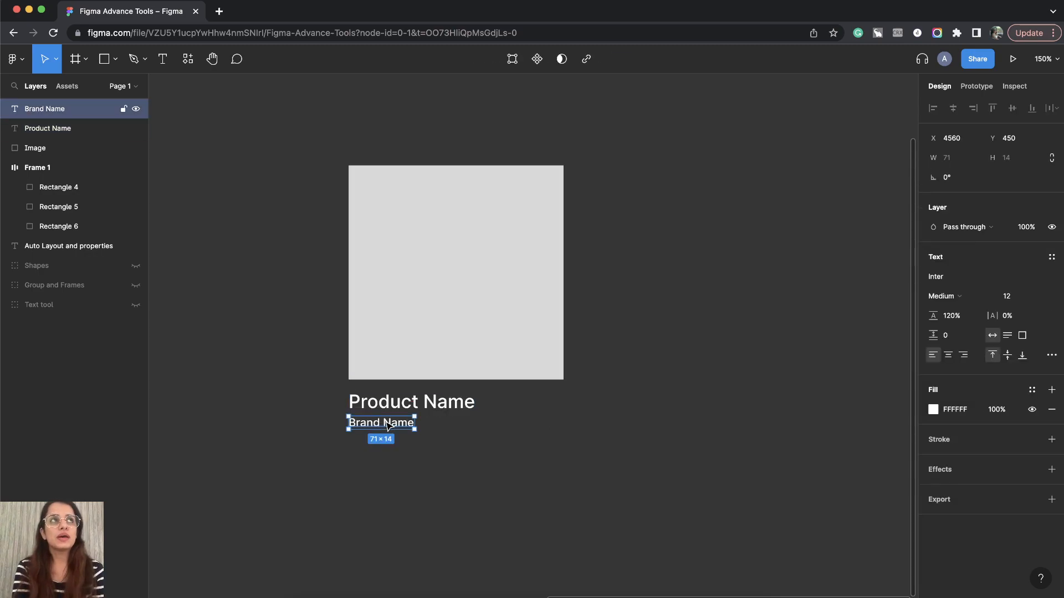
left_click(458, 446)
Duplicate the Brand Name text below itself and change the copy to the price "1299".
left_click(408, 429)
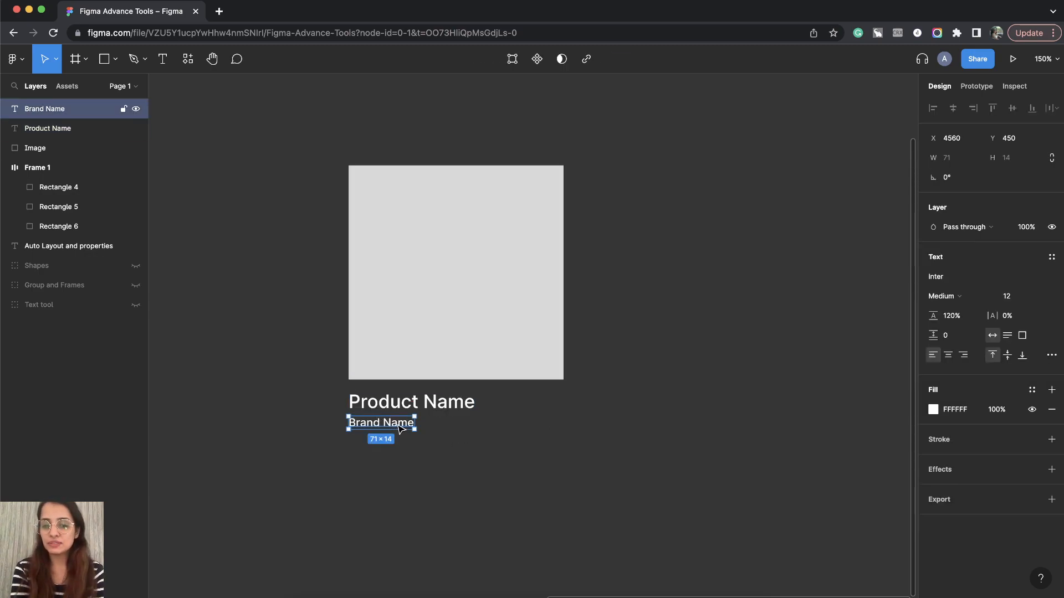
left_click_drag(386, 427, 387, 456)
double_click(384, 452)
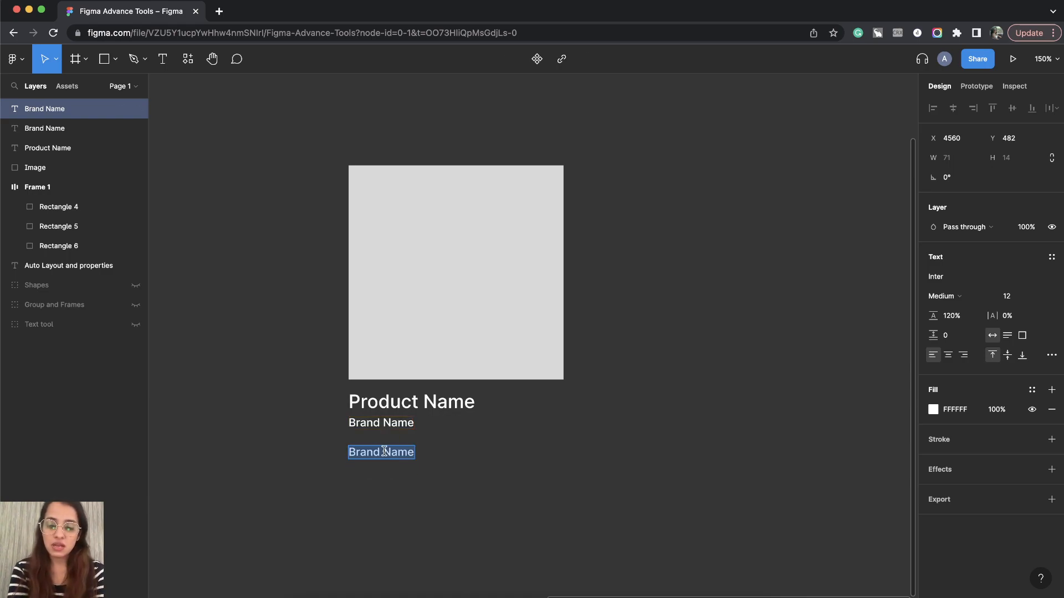
type("12999")
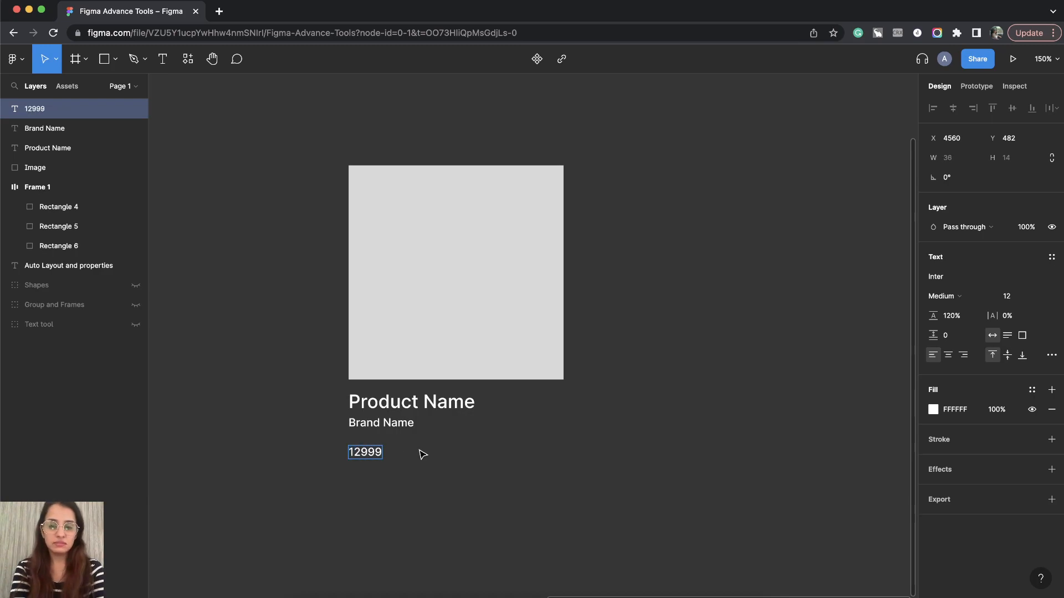
key("BackSpace")
key("Escape")
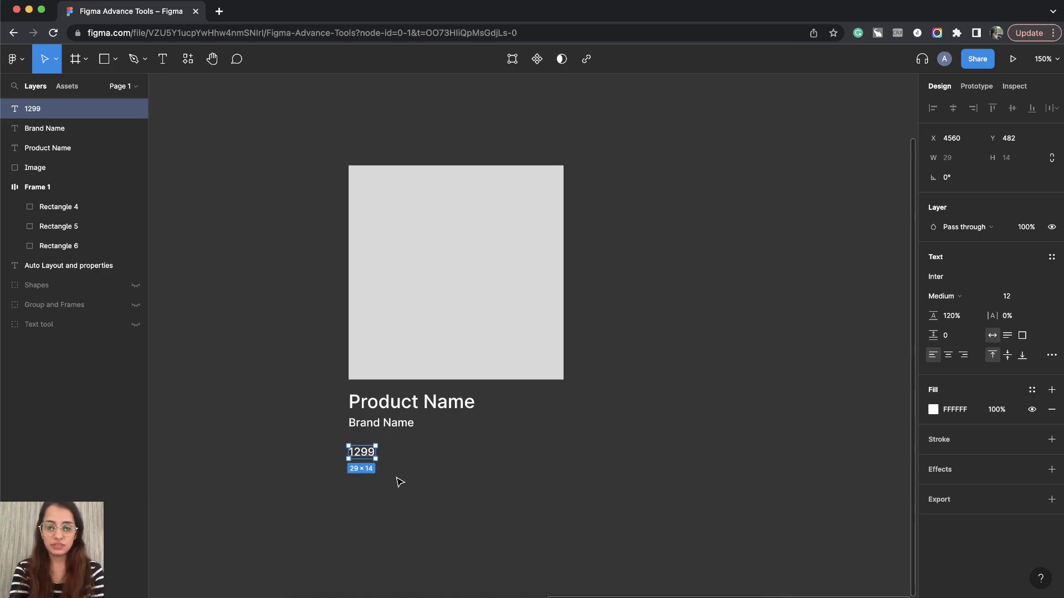
key("Return")
key("Escape")
Duplicate the 1299 price beside itself on the same line and change the original to "1200".
left_click_drag(363, 457, 401, 459)
double_click(398, 454)
left_click(396, 454)
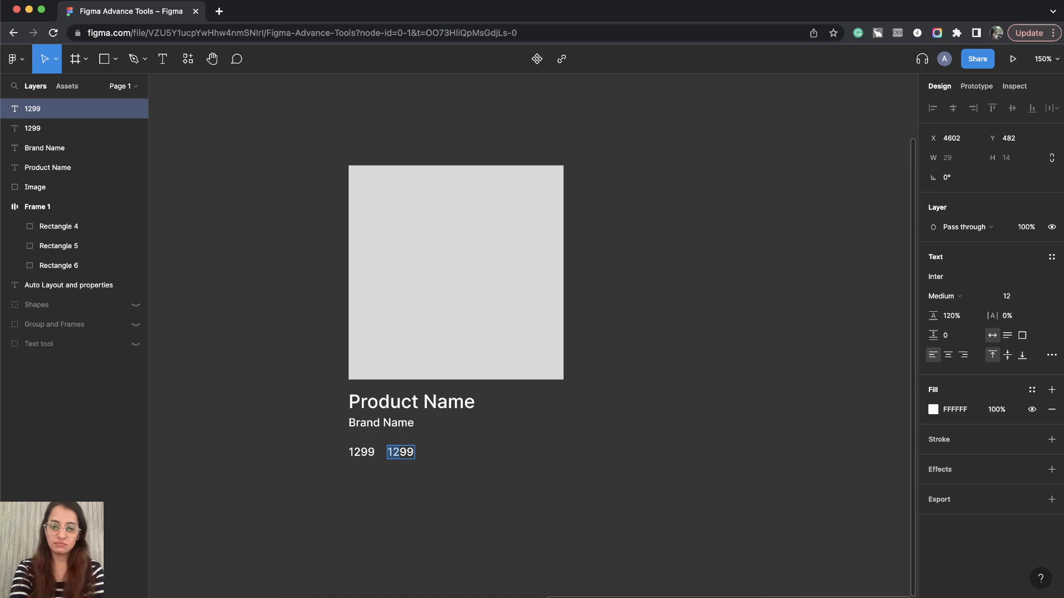
left_click(360, 452)
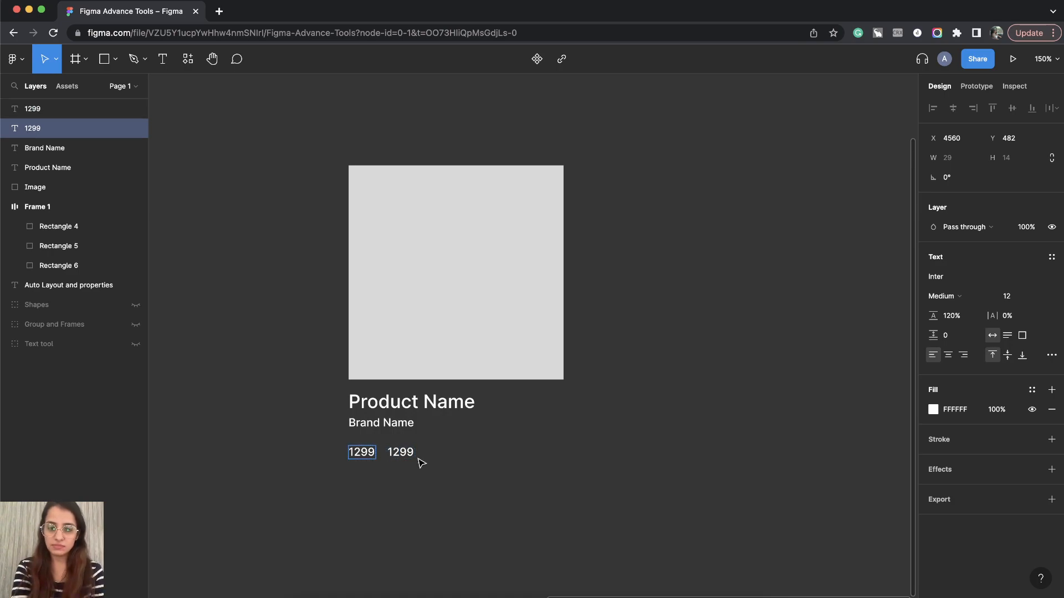
key("BackSpace")
type("00")
Change the second price text, beside 1200, to "2000".
double_click(401, 453)
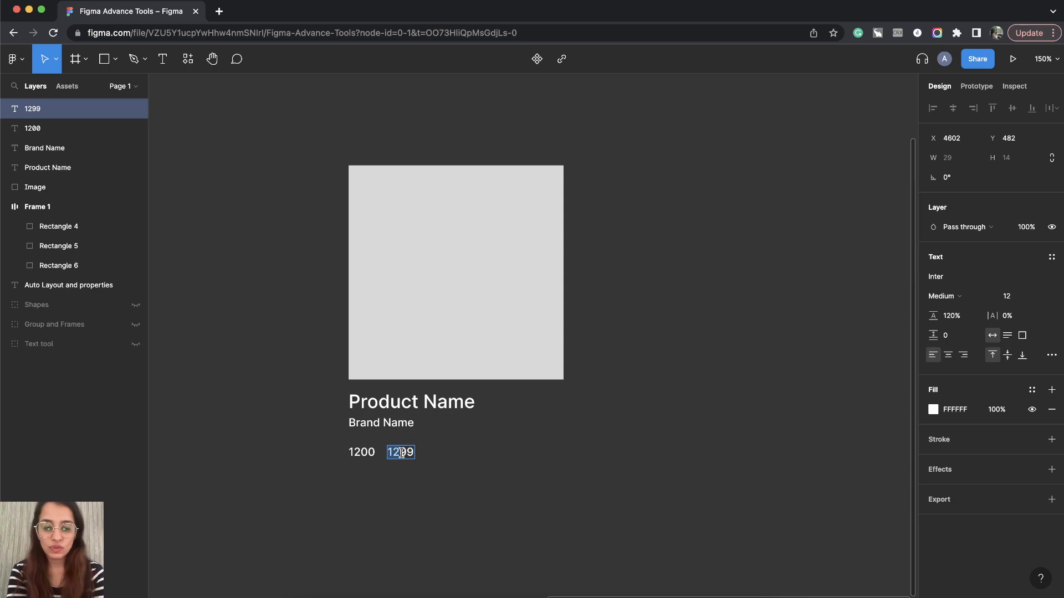
type("20")
key("shift+Right")
key("shift+Right")
type("00")
key("Escape")
Duplicate the 2000 price beside itself on the same line and change the copy to "(xx% Off)".
left_click_drag(398, 453, 449, 454, "alt")
double_click(445, 452)
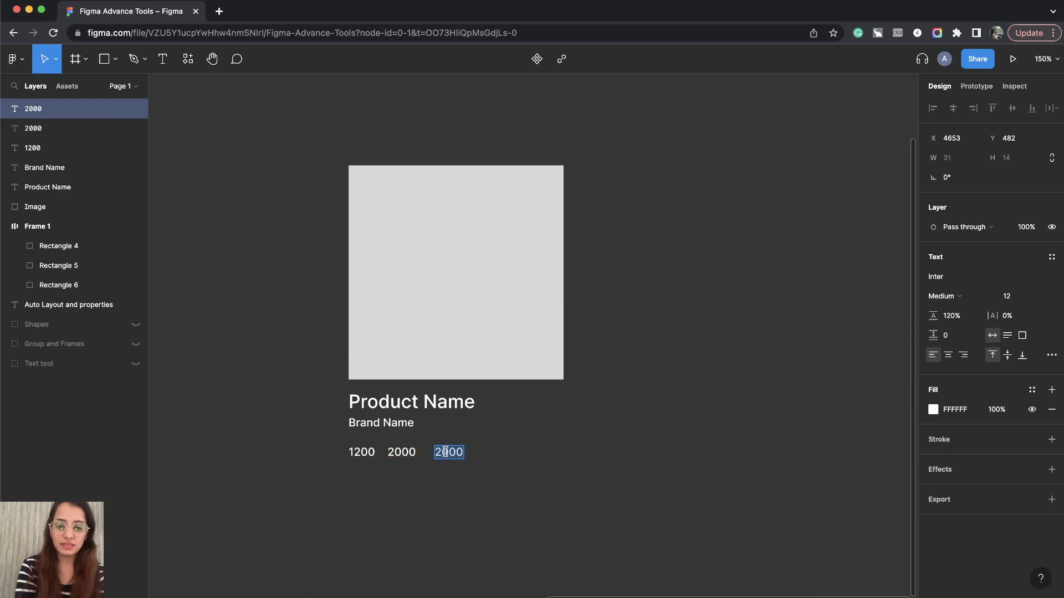
type("xx% Off)")
key("Home")
type("(")
key("Escape")
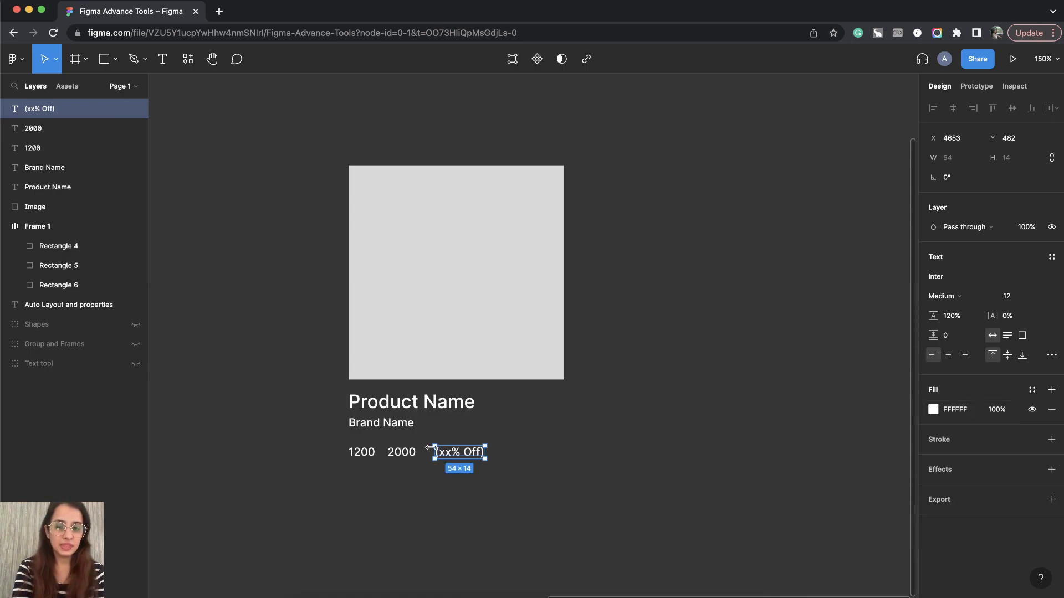
Apply a strikethrough decoration to the 2000 price text.
left_click(401, 452)
left_click(1051, 355)
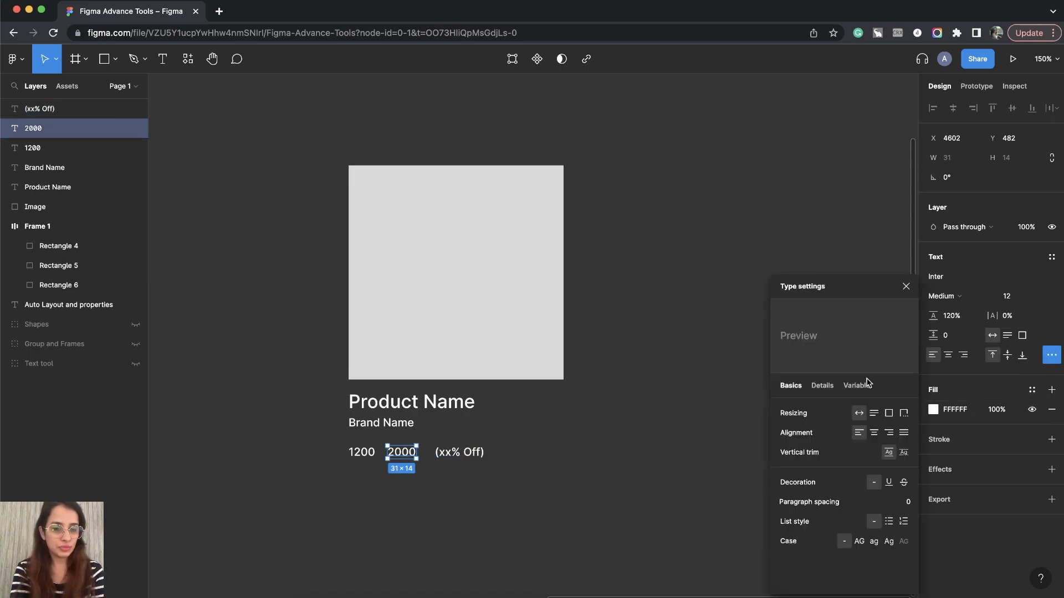
left_click(903, 483)
left_click(481, 500)
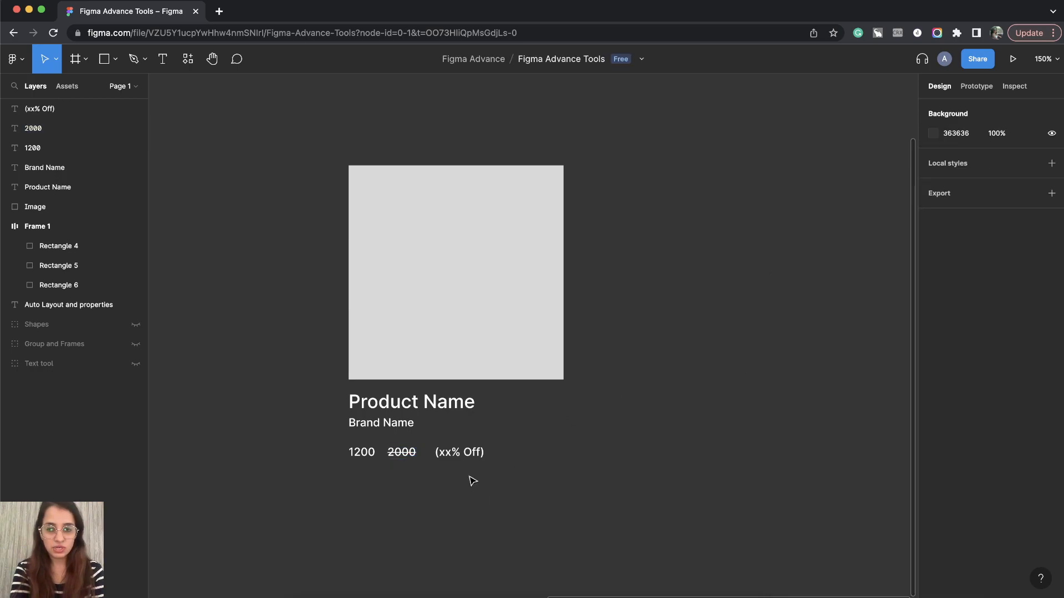
Set the font weight of the 1200 price to Bold.
left_click(361, 452)
left_click(975, 278)
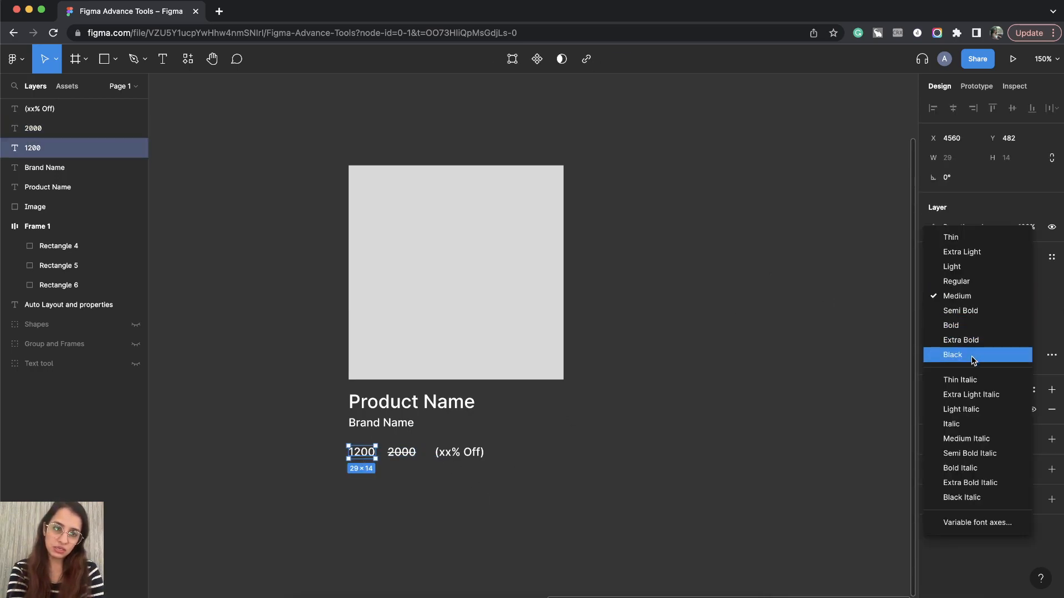
left_click(967, 327)
Change the fill of the struck-through 2000 price to light grey B4B4B4.
left_click(410, 453)
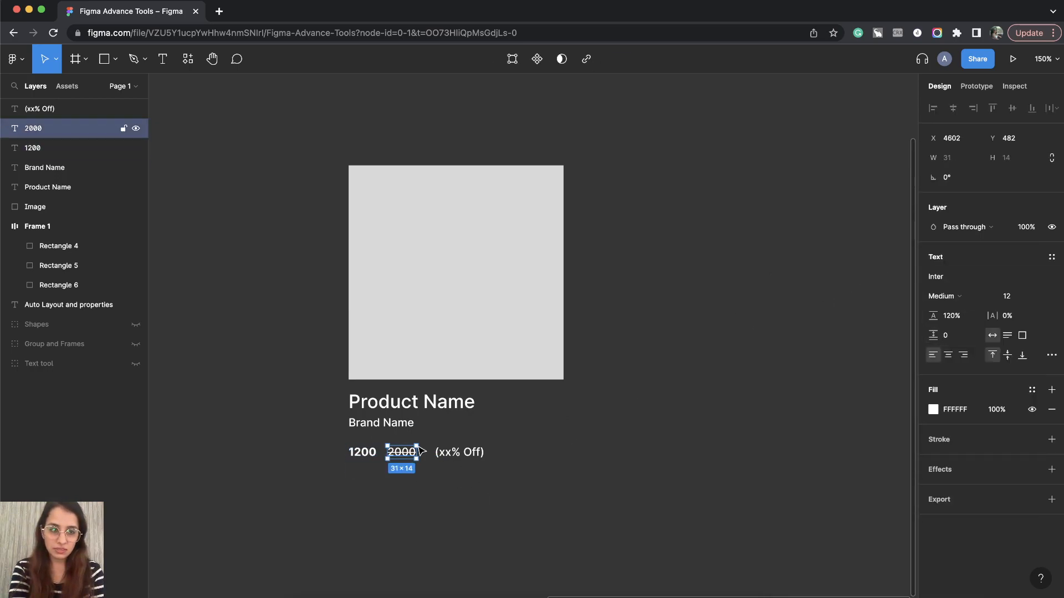
left_click(933, 410)
left_click_drag(795, 365, 752, 353)
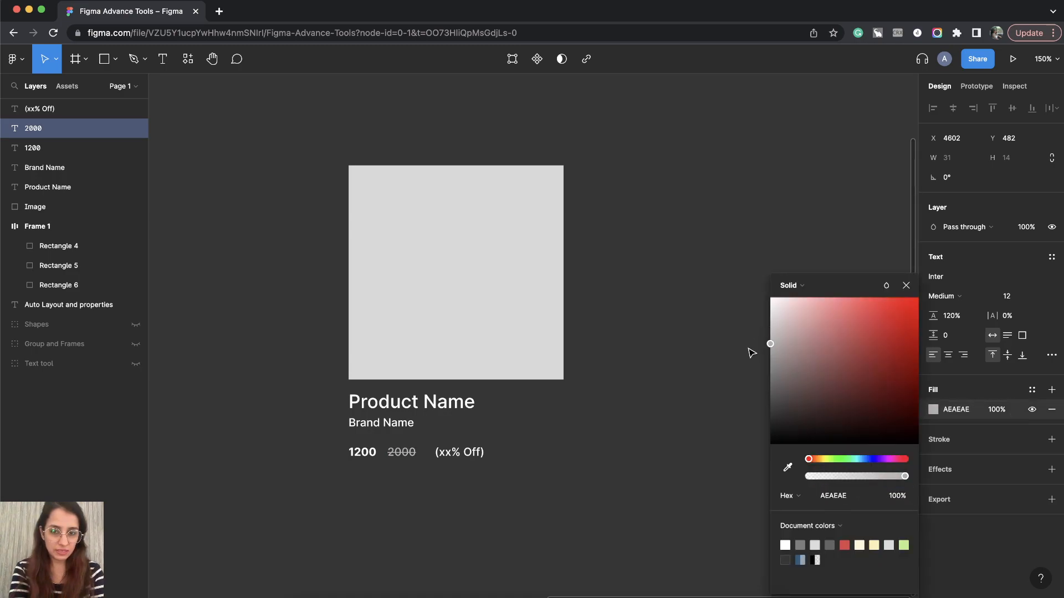
left_click(906, 285)
Change the fill of the "(xx% Off)" text to yellow-green BBD64E.
left_click(449, 459)
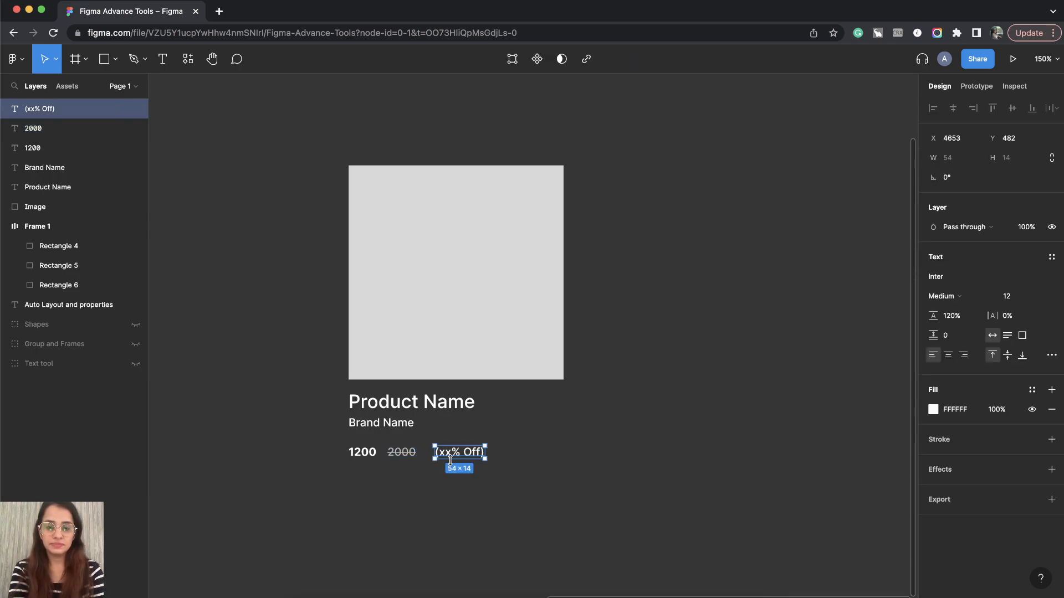
left_click(932, 409)
mouse_move(845, 330)
left_mouse_down()
mouse_move(867, 354)
mouse_move(864, 322)
left_mouse_up()
left_click(828, 460)
left_click(905, 287)
left_click(648, 394)
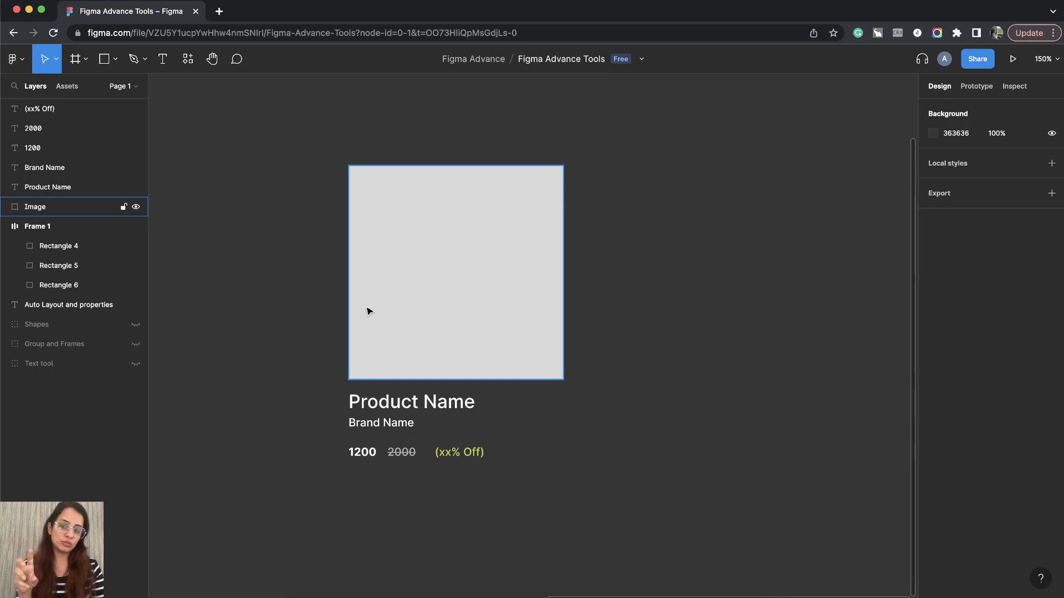
left_click(361, 449)
left_click(460, 451)
left_click(410, 423)
left_click(396, 405)
left_click(363, 452)
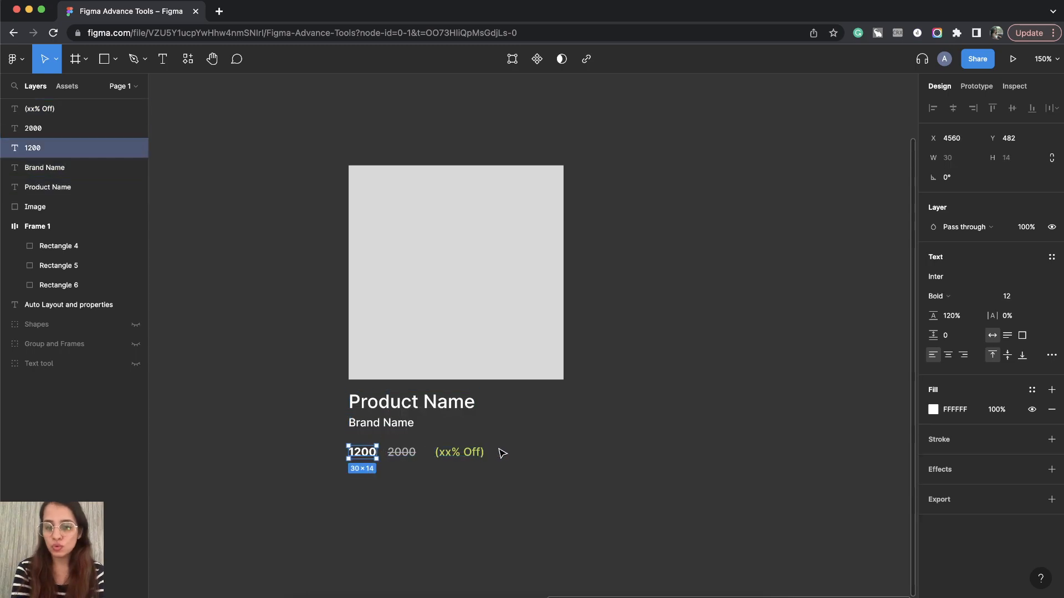
left_click(519, 488)
left_click_drag(560, 497, 274, 441)
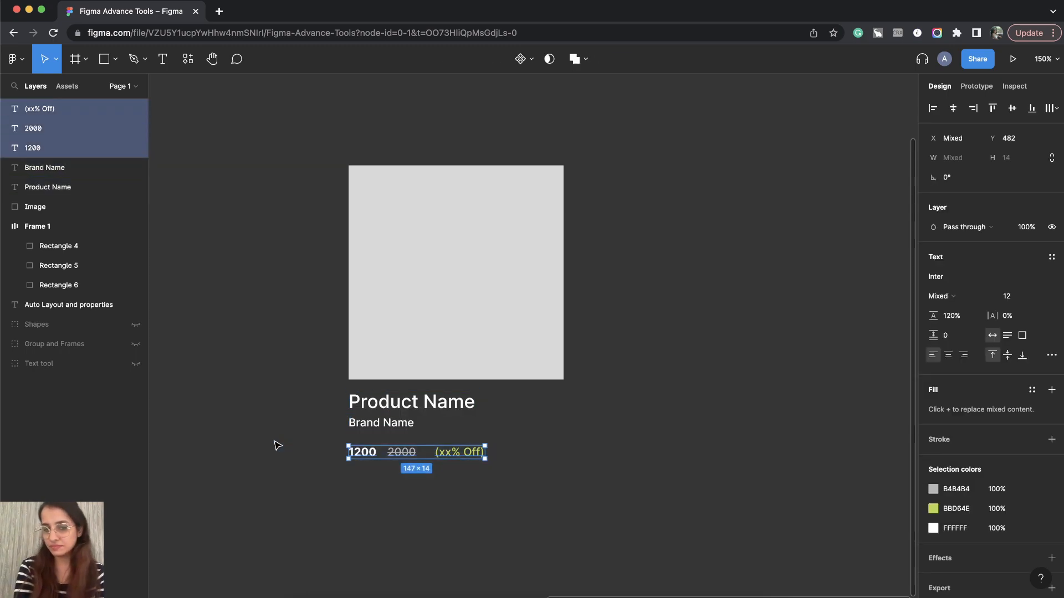
scroll(558, 458, "up", 1)
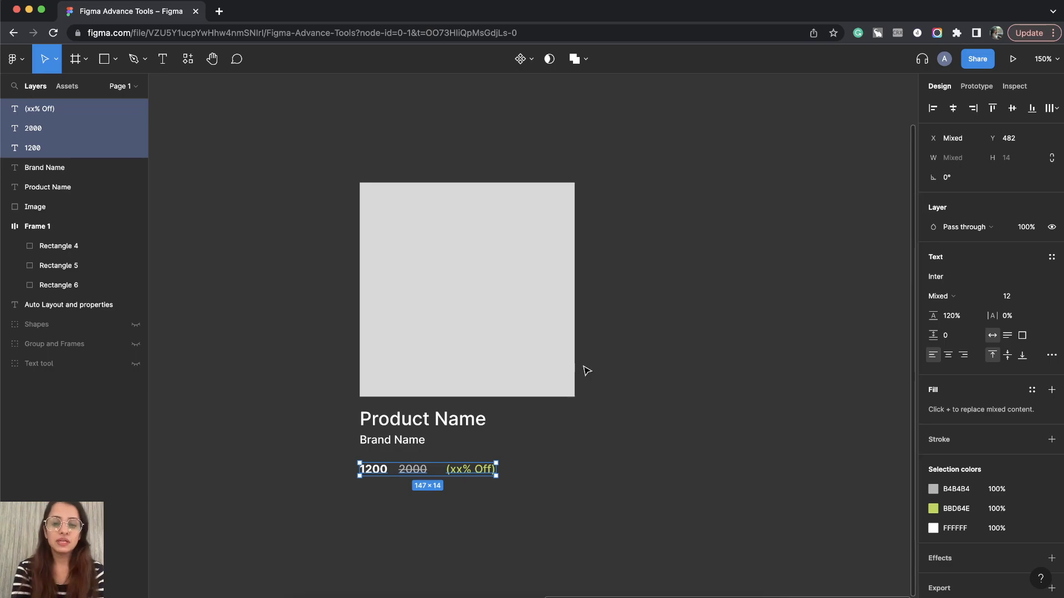
scroll(516, 404, "down", 1)
left_click(242, 169)
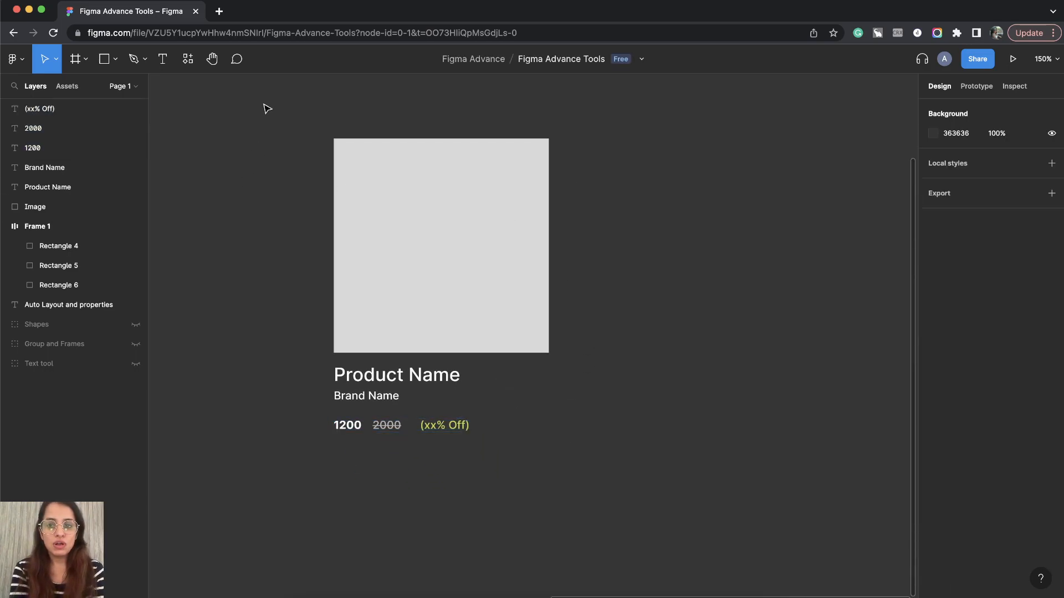
Add auto layout to the three price-line texts: 1200, 2000 and "(xx% Off)".
left_click_drag(318, 412, 606, 465)
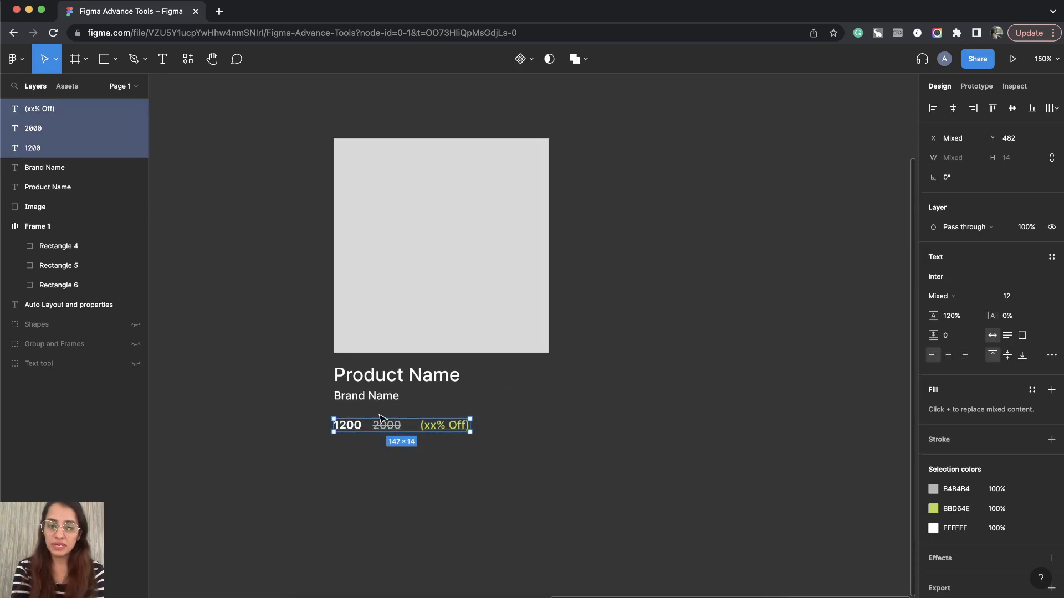
scroll(305, 448, "up", 10)
scroll(305, 448, "right", 2)
scroll(355, 477, "right", 3)
left_click(404, 498)
left_click(233, 345)
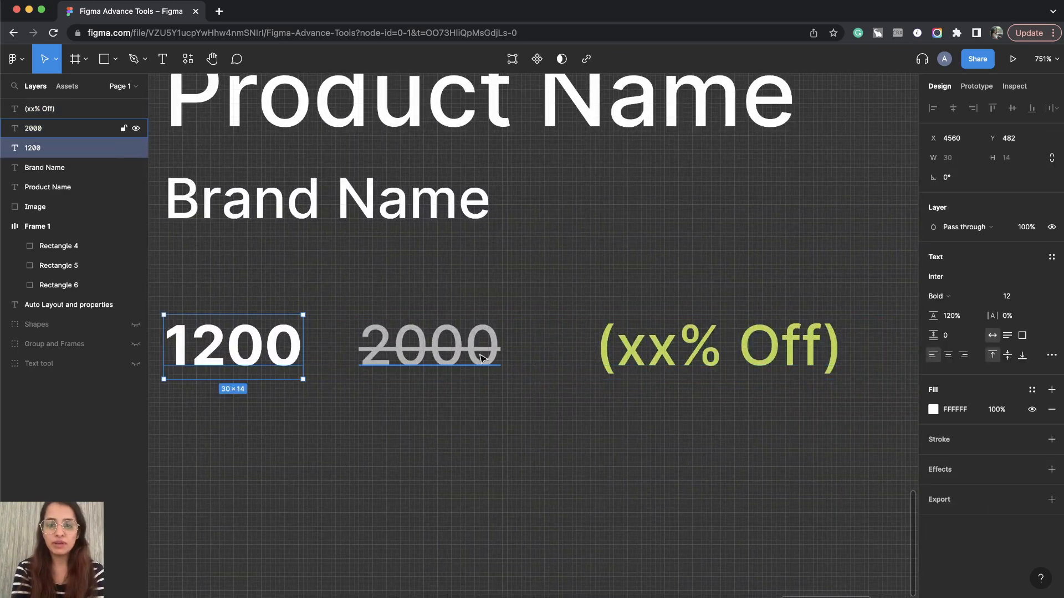
left_click(429, 345, "shift")
left_click(719, 358, "shift")
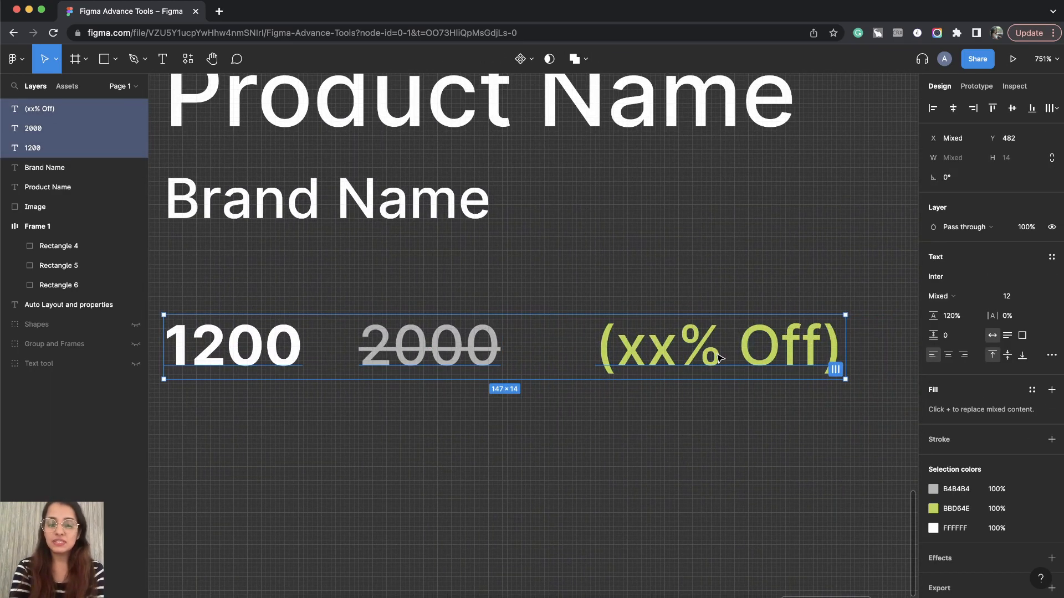
right_click(681, 357)
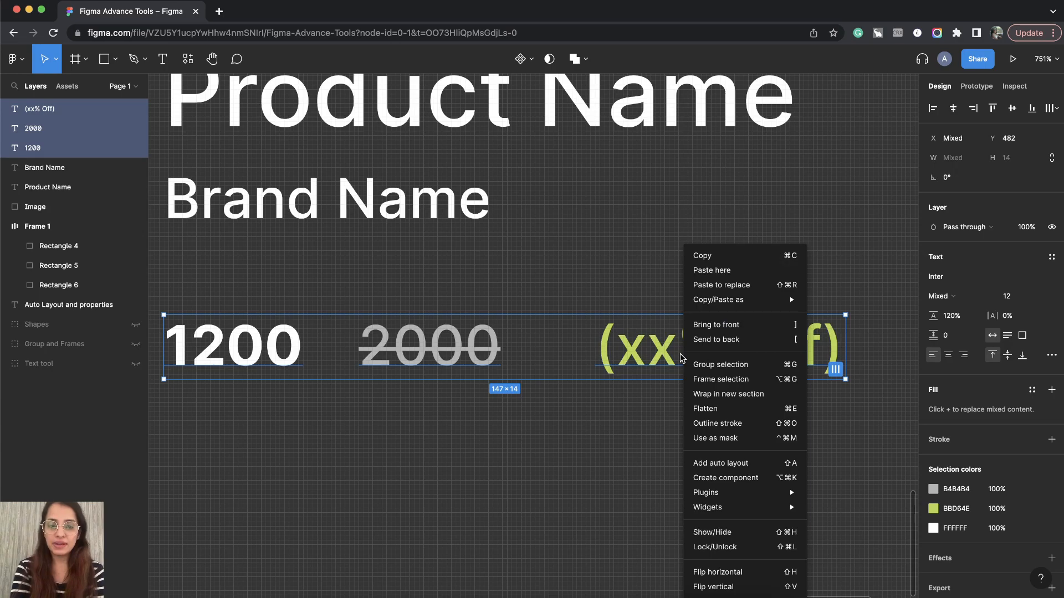
left_click(754, 464)
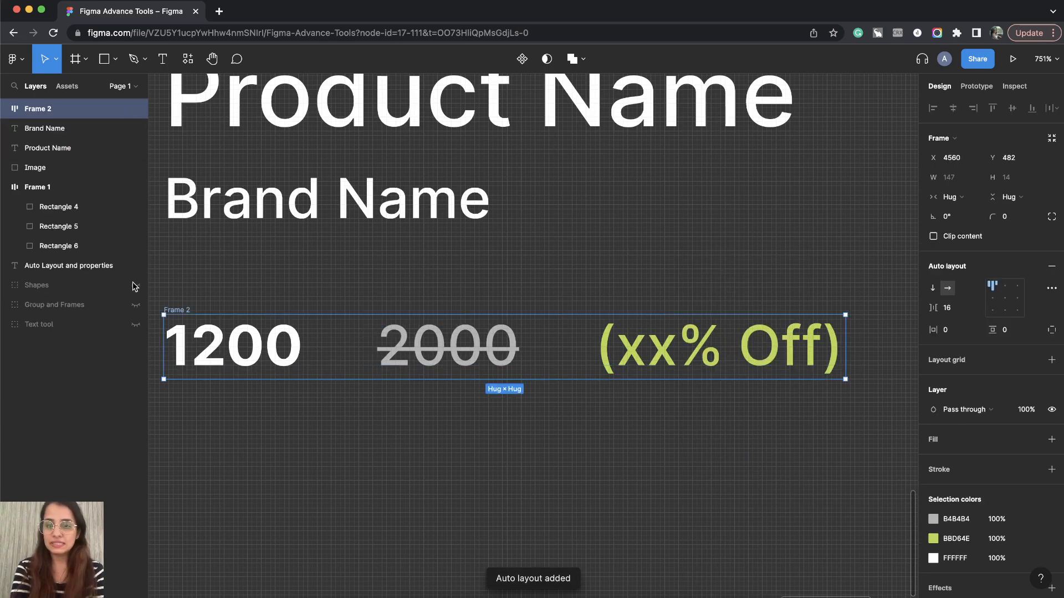
Rename the new auto layout frame around the price texts as "Price Section".
double_click(38, 109)
type("Price Section")
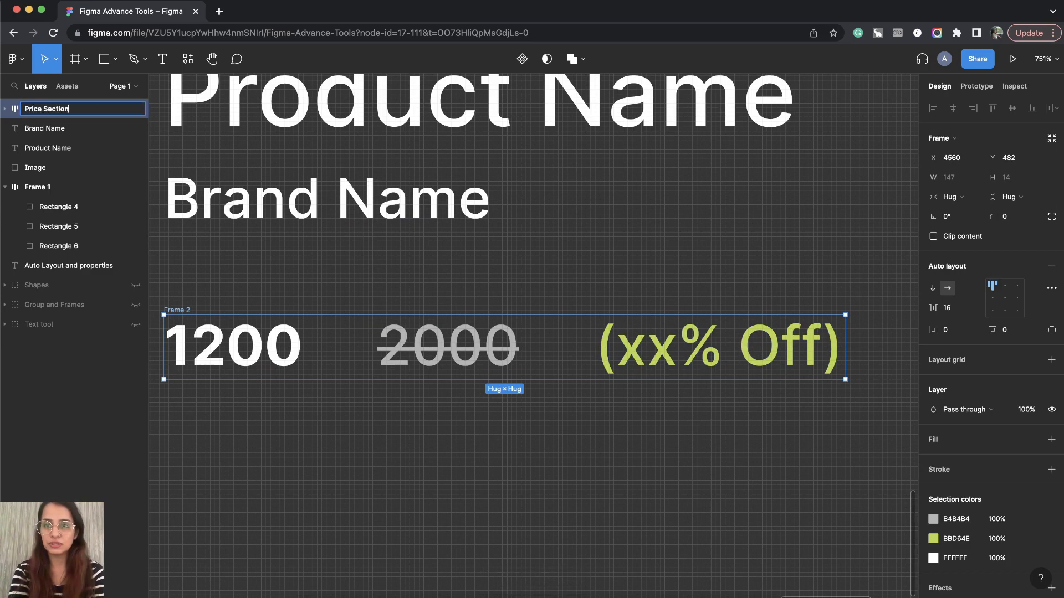
key("Return")
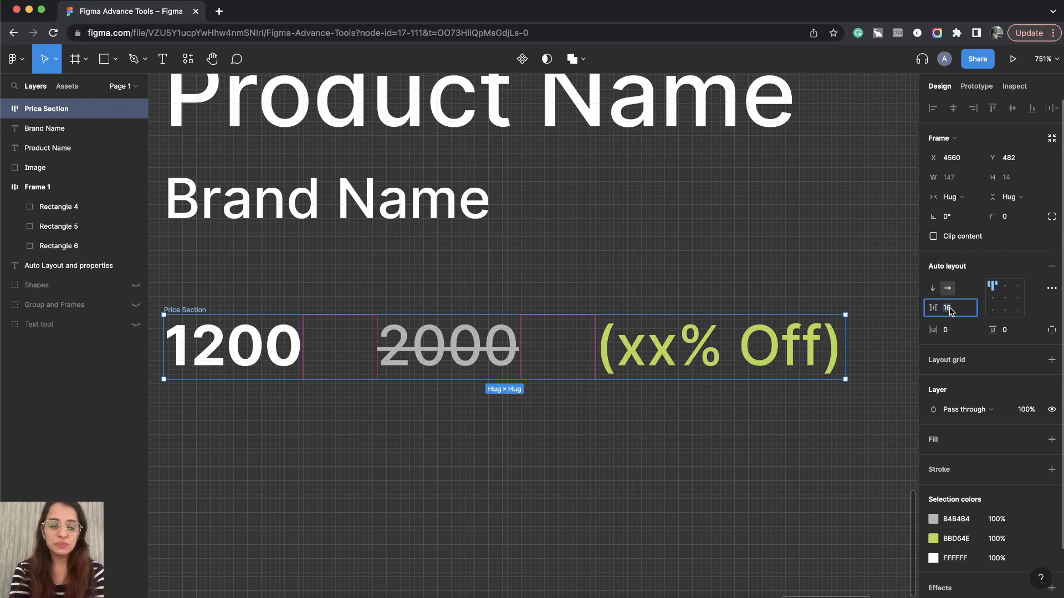
Set the horizontal gap between items in the Price Section frame to 8.
type("8")
key("Return")
scroll(546, 441, "down", 5)
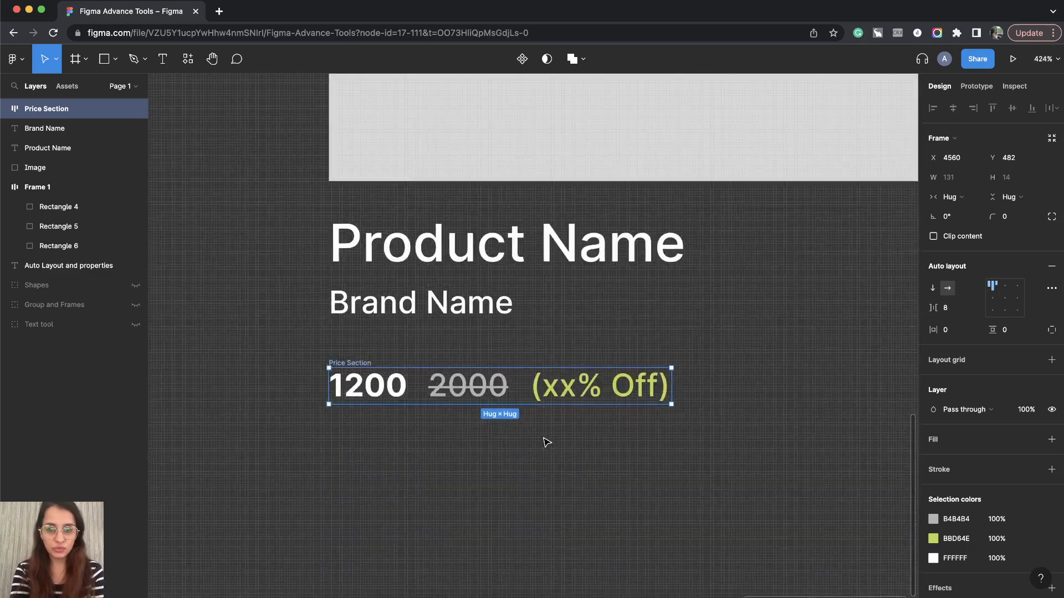
Reduce the Price Section frame's horizontal item spacing to 4.
left_click(948, 308)
type("4")
key("Return")
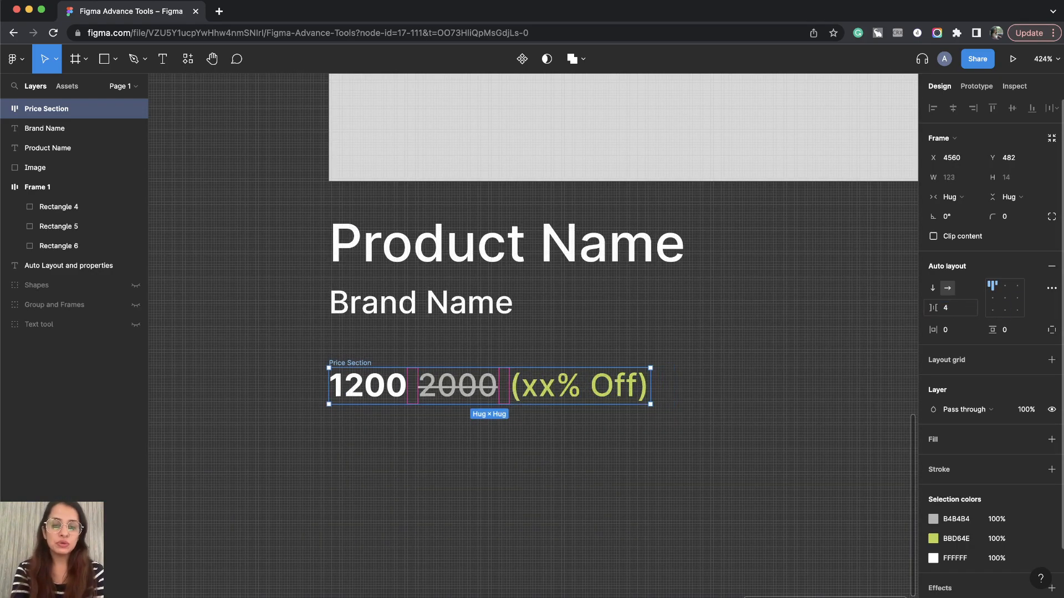
left_click(676, 463)
scroll(549, 417, "down", 2, "ctrl")
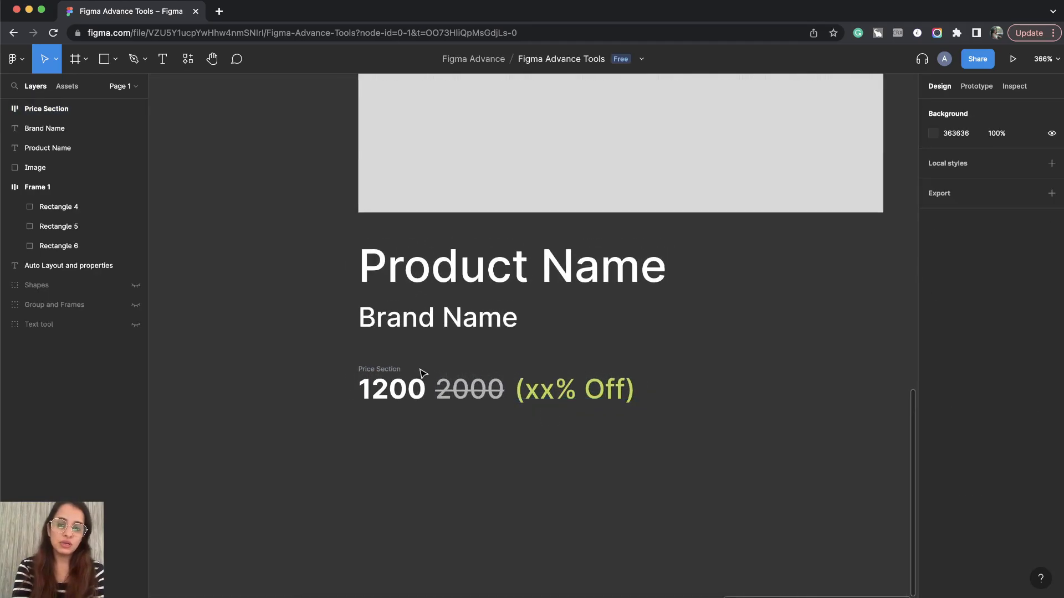
Increase the Price Section frame's horizontal item spacing to 8.
left_click(387, 369)
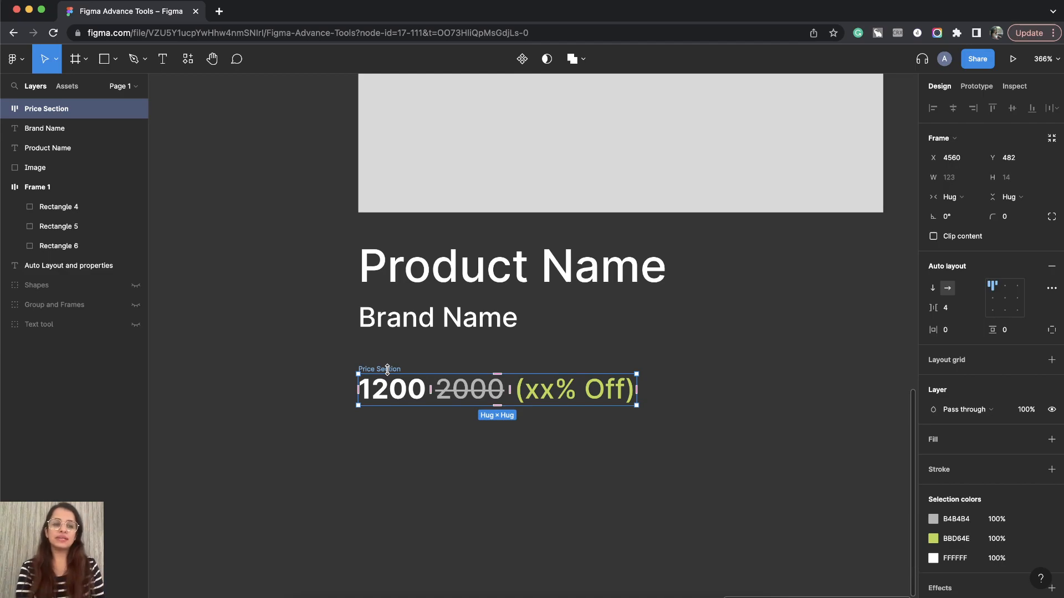
left_click(960, 312)
type("8")
key("Return")
left_click(513, 469)
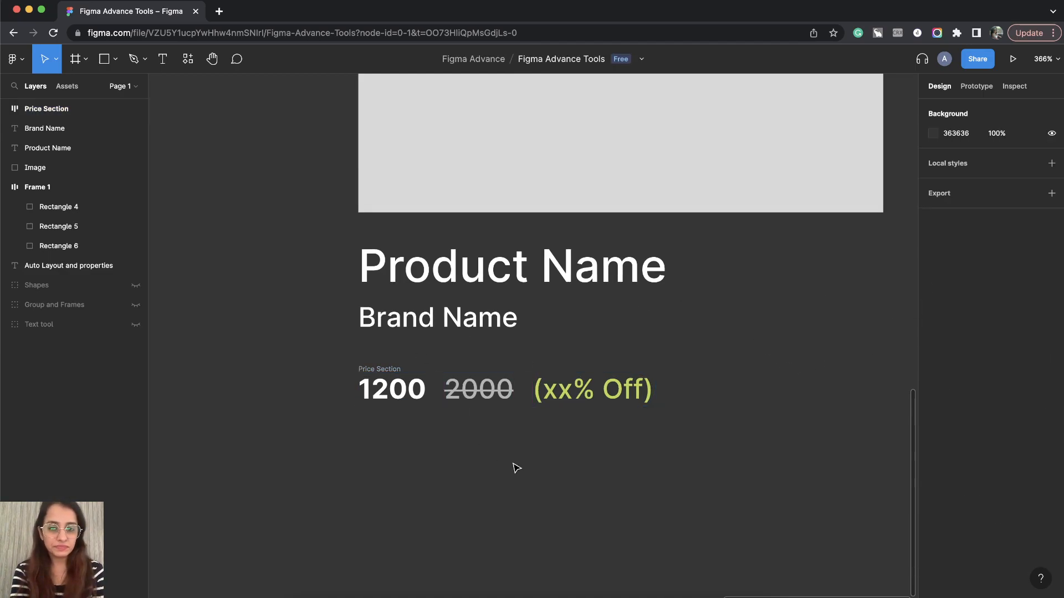
Set the spacing between the price texts in the Price Section frame to 4.
left_click(498, 409)
left_click(606, 416)
left_click(593, 391)
left_click(390, 370)
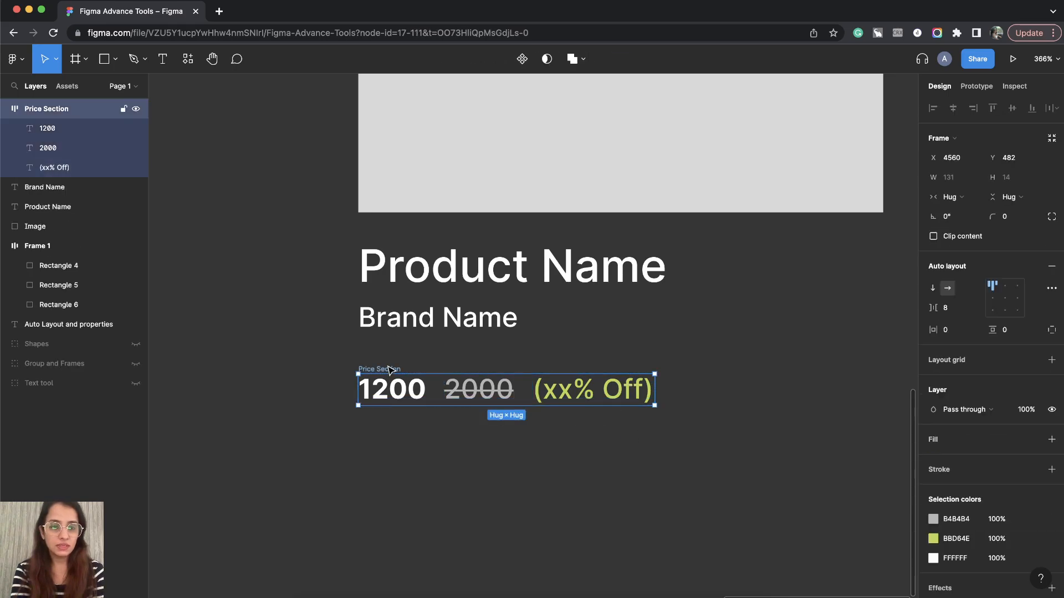
left_click(951, 315)
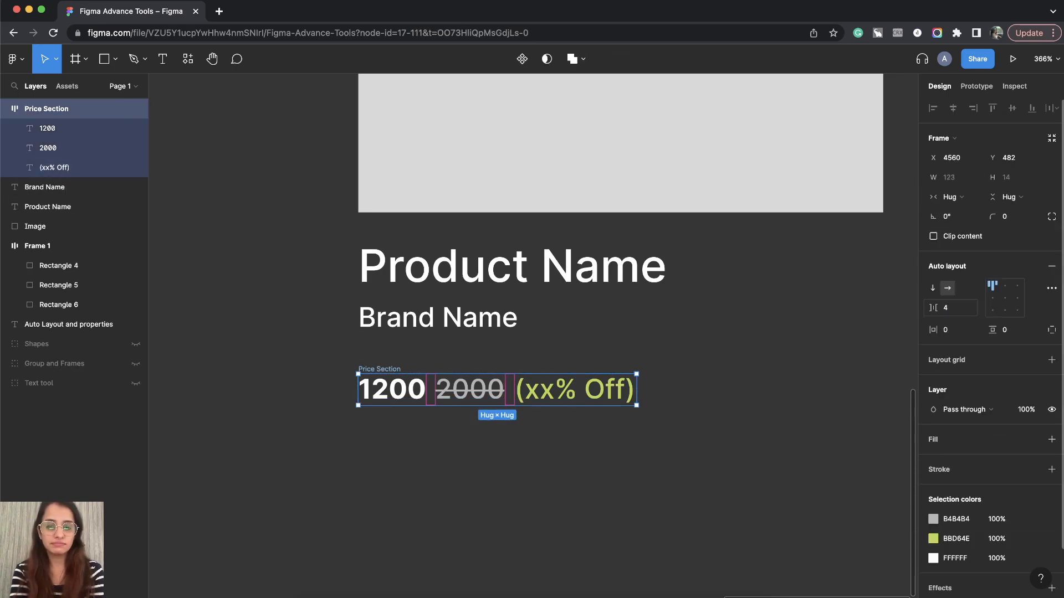
left_click(423, 494)
Combine the Brand Name and Product Name texts into a vertical auto layout frame.
scroll(503, 370, "up", 2)
left_click(493, 361)
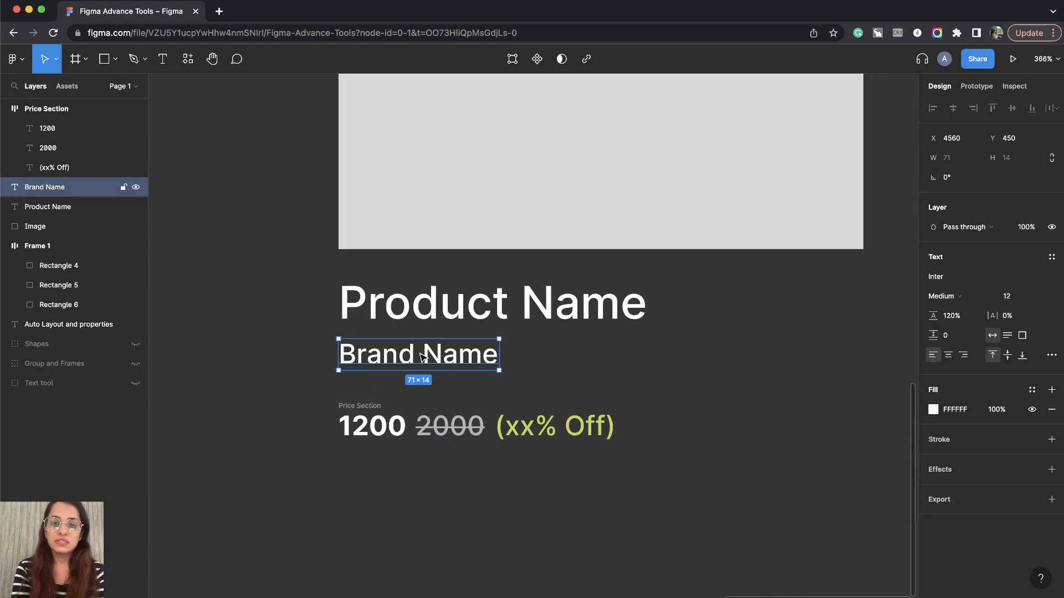
left_click(462, 305, "shift")
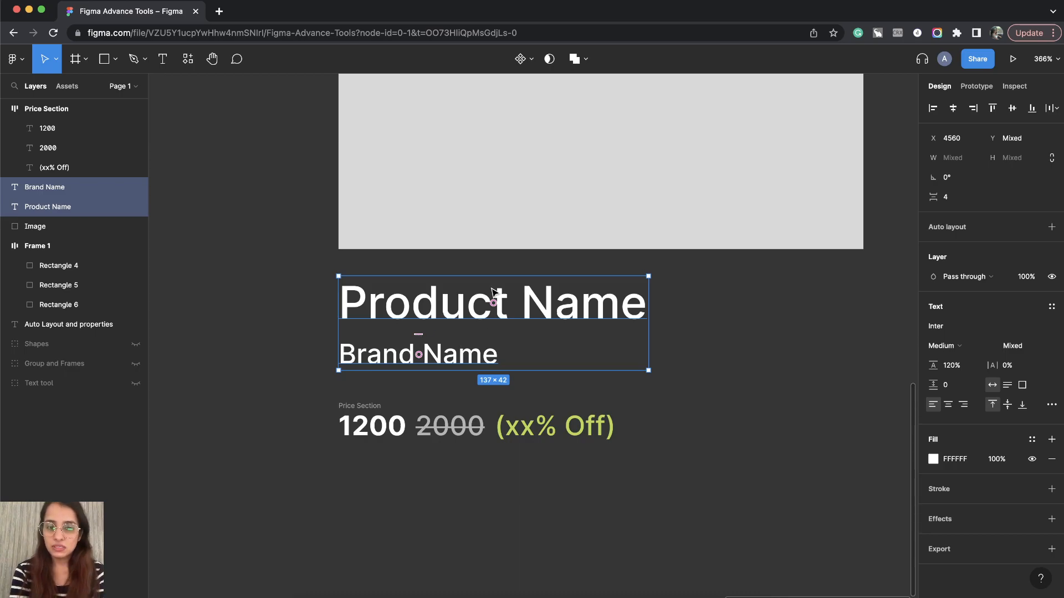
right_click(447, 306)
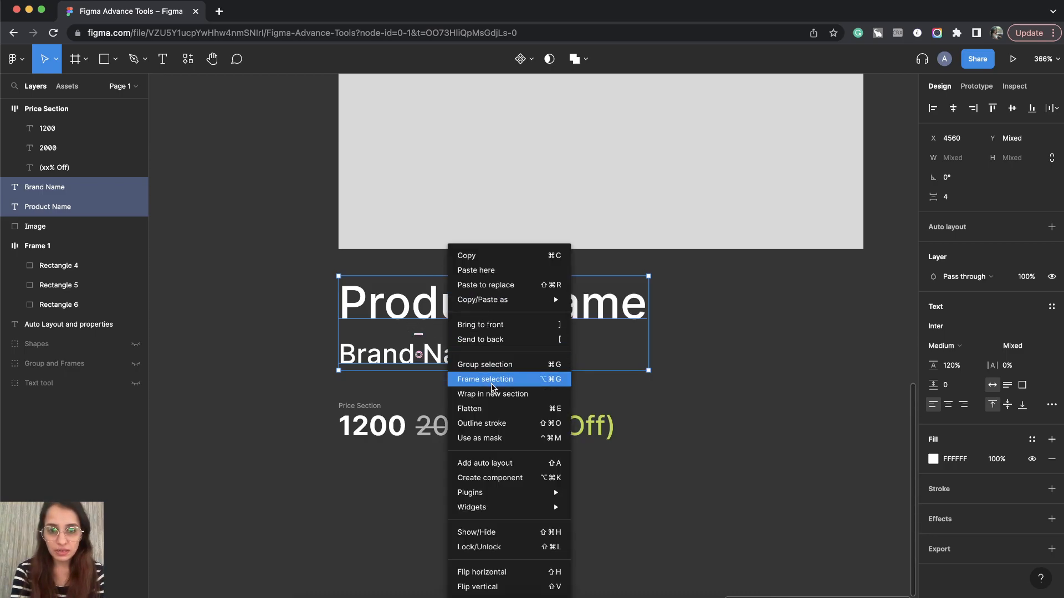
left_click(511, 469)
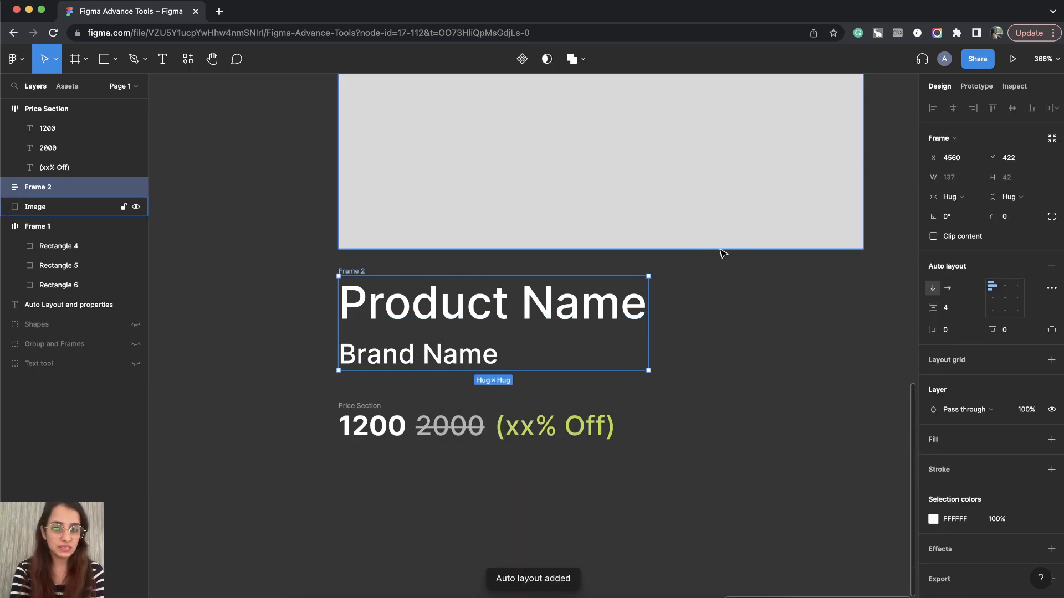
Rename the frame holding the Product Name and Brand Name texts as "Product Name unit".
scroll(693, 256, "right", 3)
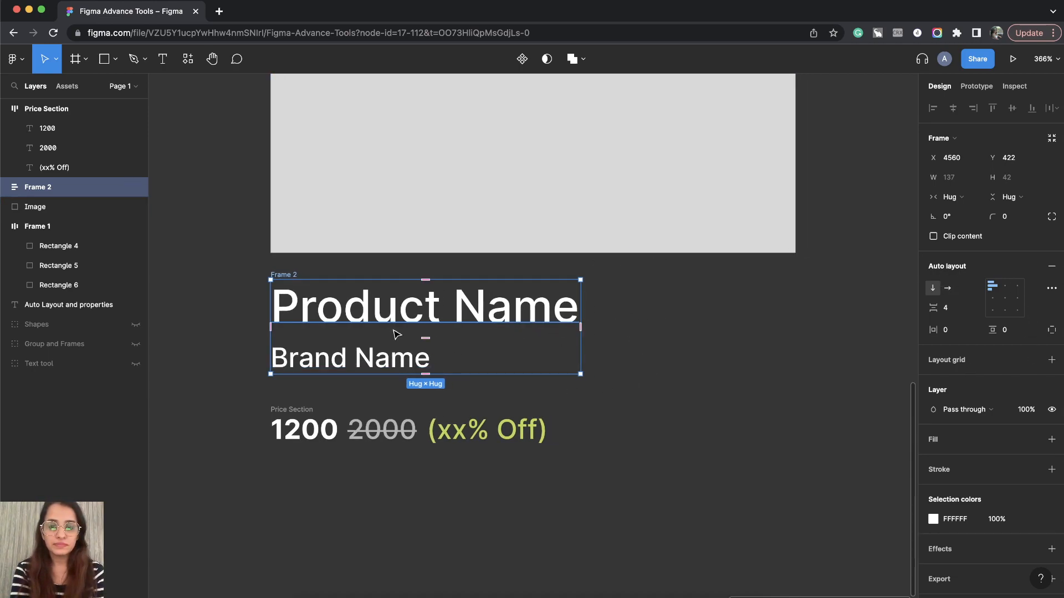
double_click(47, 188)
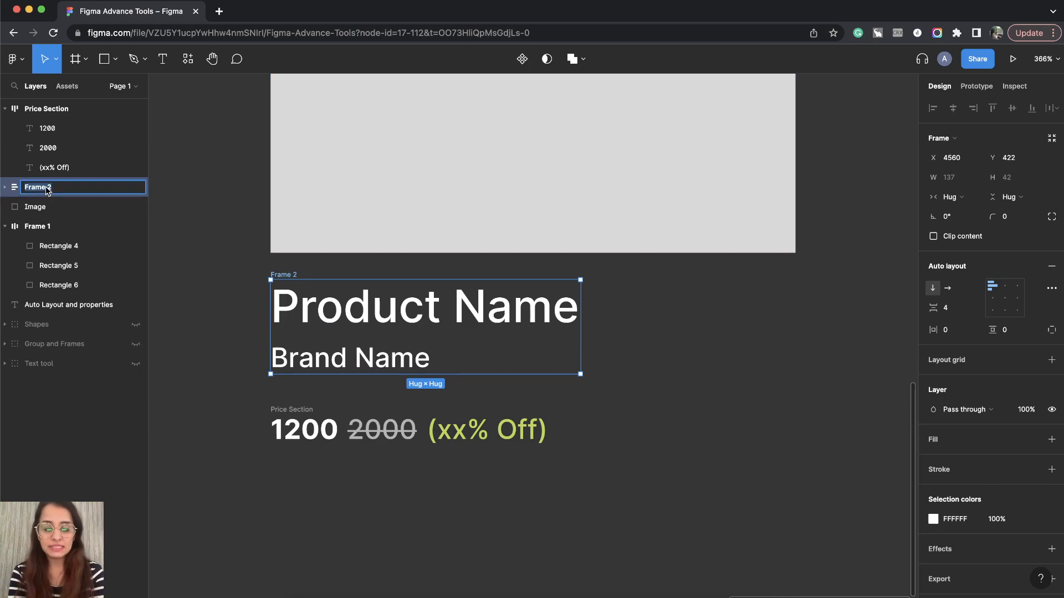
type("Product unit")
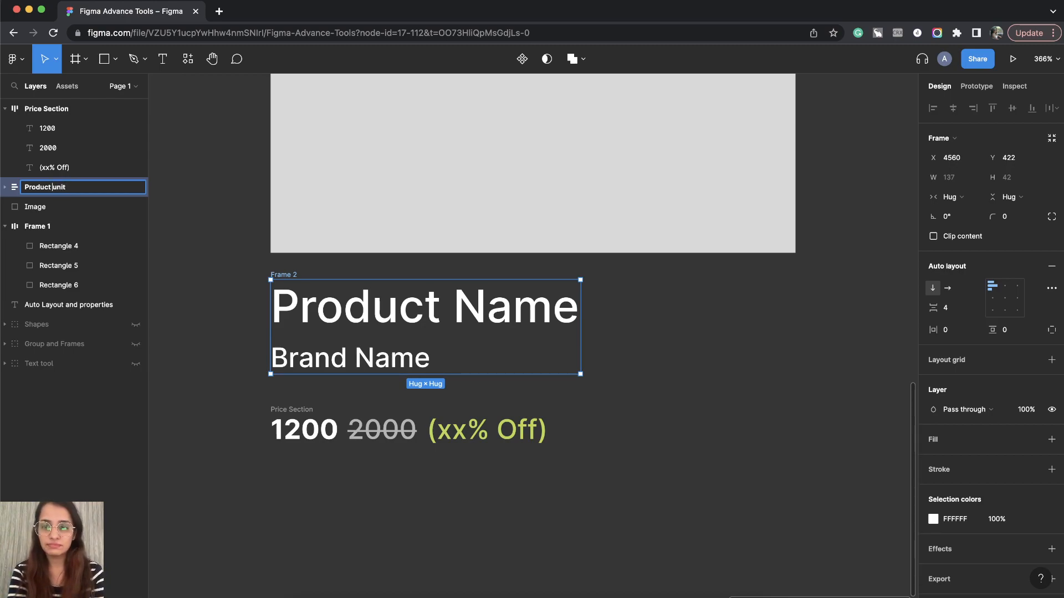
type("Name")
key("Return")
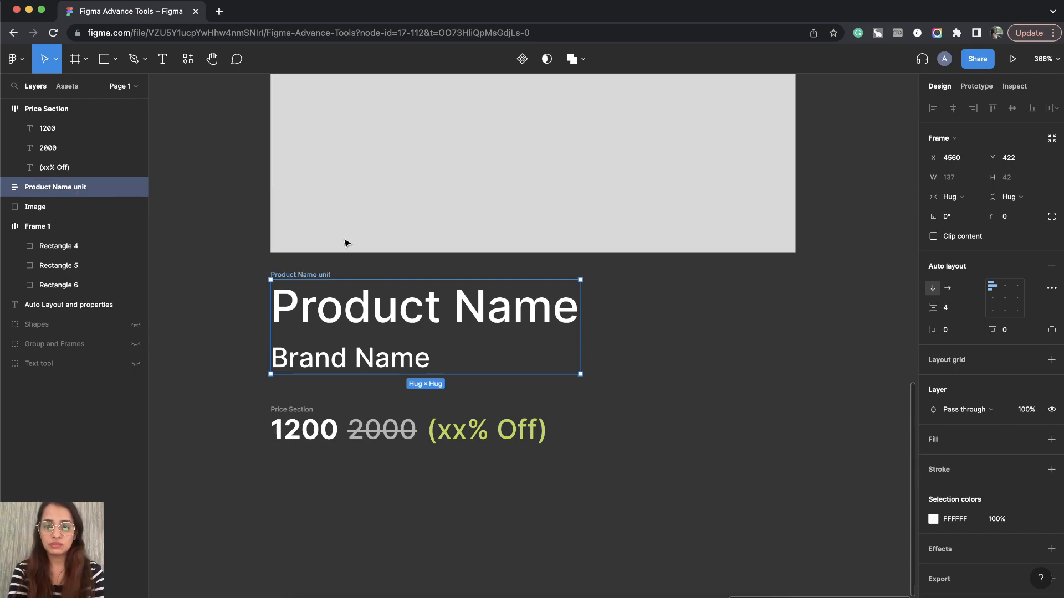
Combine the Image, Product Name unit and Price Section layers into one vertical auto layout frame.
left_click(629, 351)
scroll(629, 351, "up", 2)
left_click(630, 351)
scroll(586, 271, "down", 5)
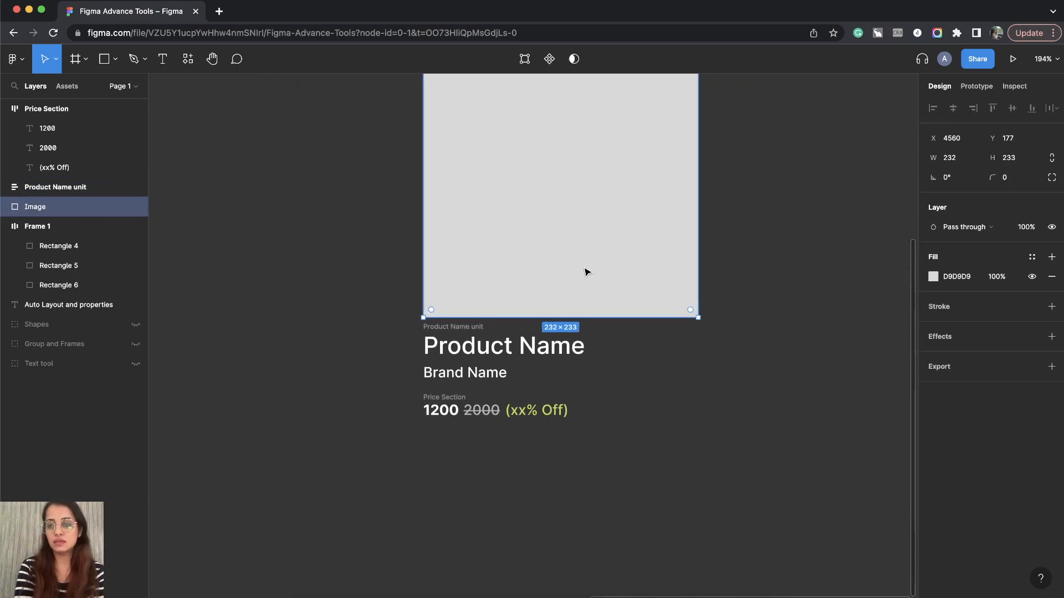
scroll(579, 217, "up", 2)
scroll(579, 217, "right", 2)
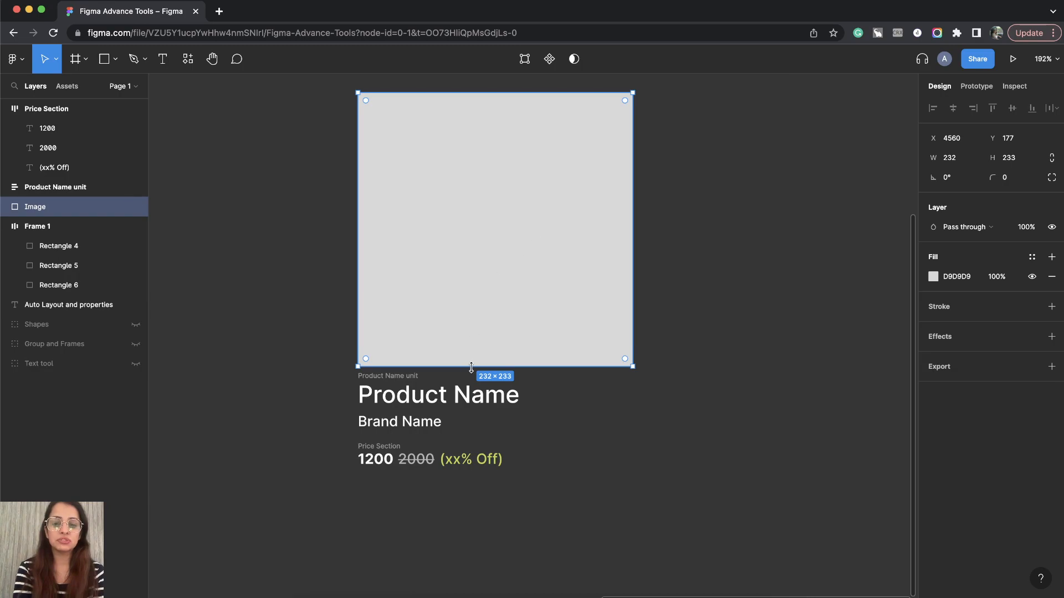
left_click(5, 109)
left_click(64, 110)
left_click(64, 128)
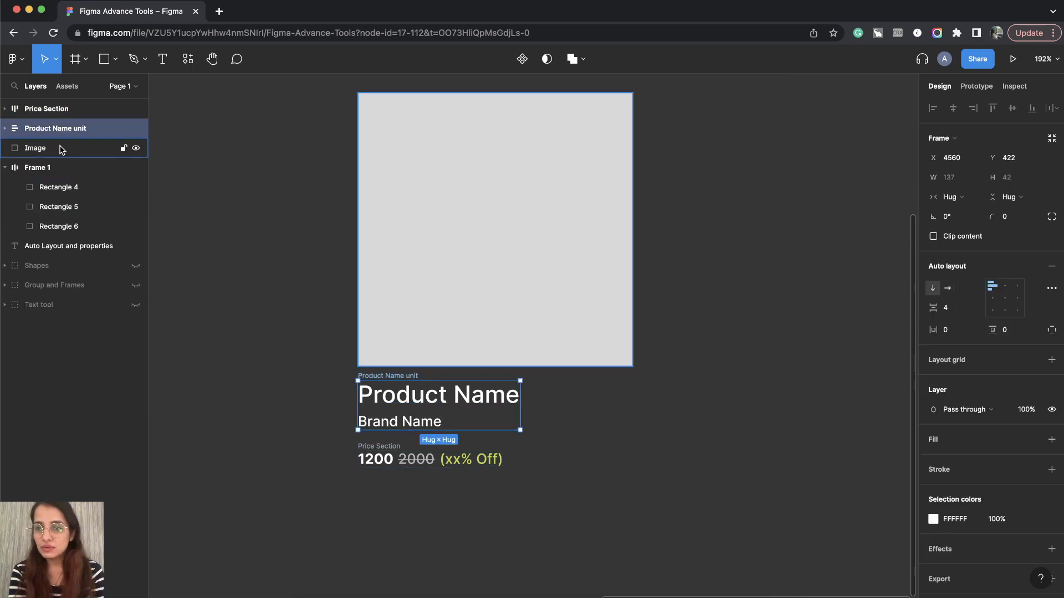
left_click(65, 111)
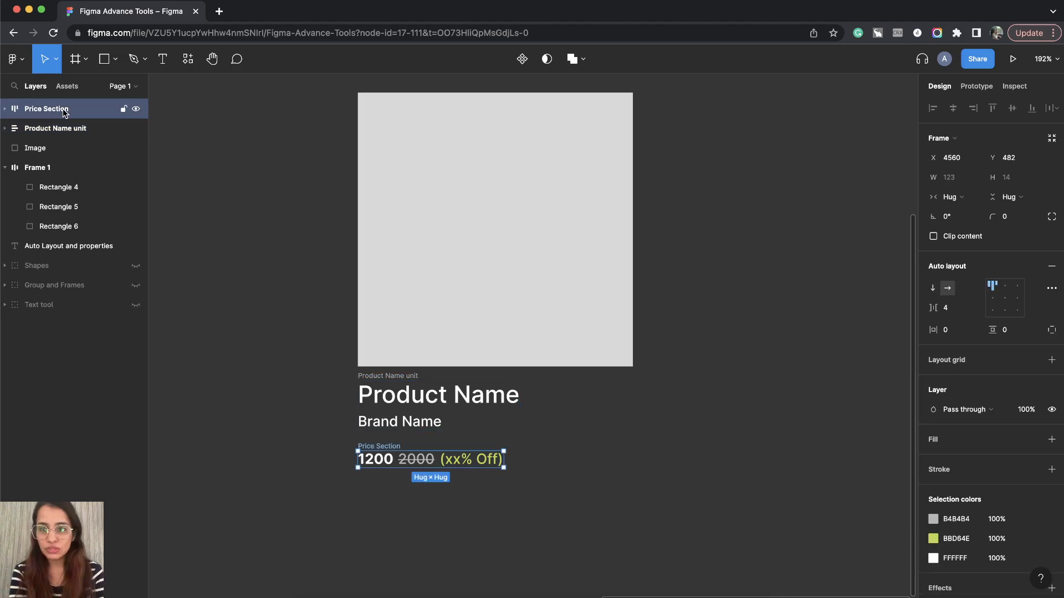
left_click(64, 147, "shift")
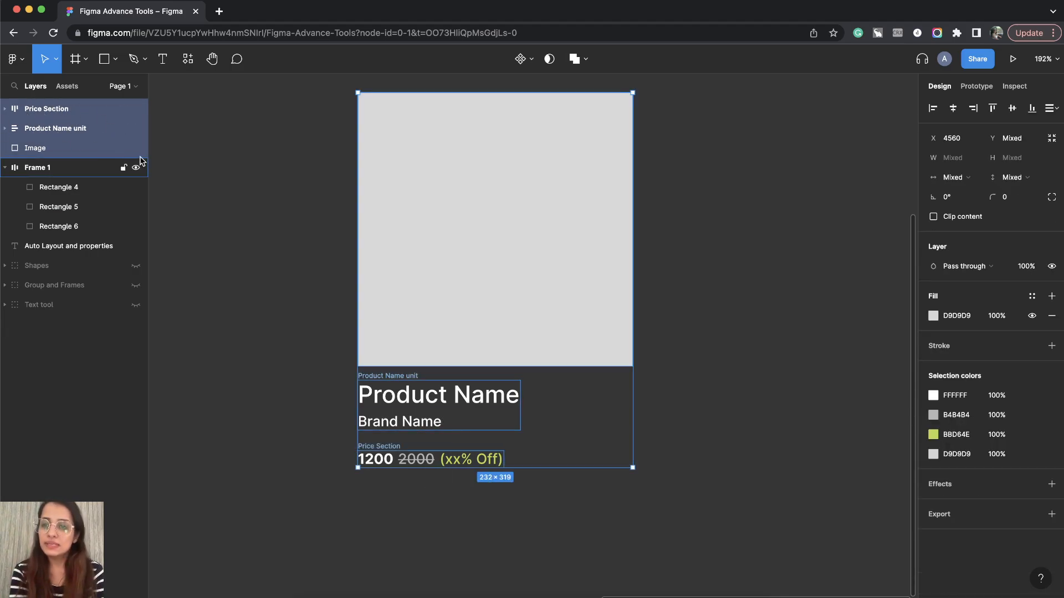
right_click(556, 223)
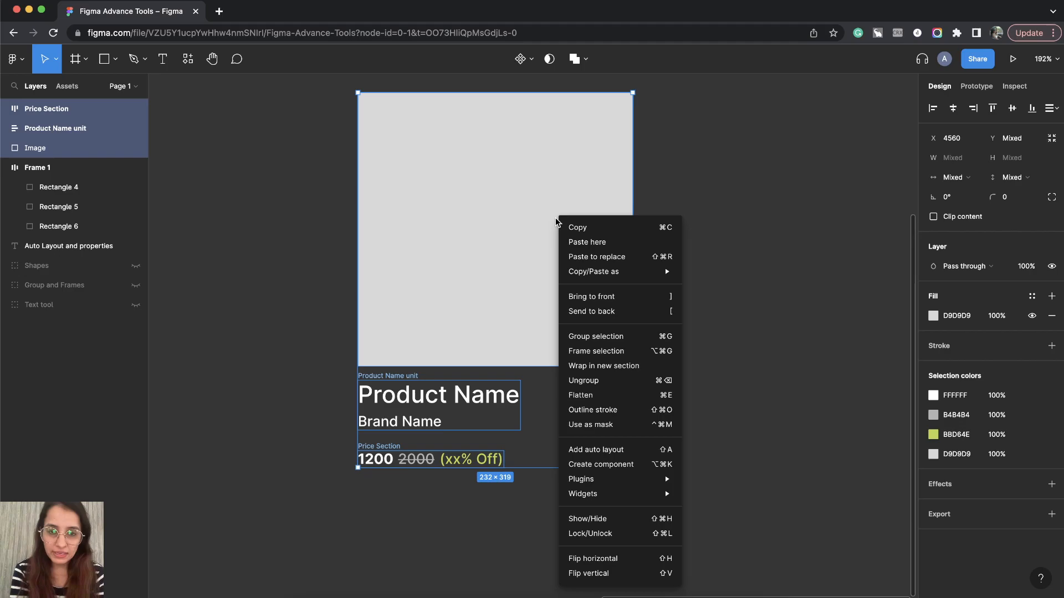
left_click(617, 450)
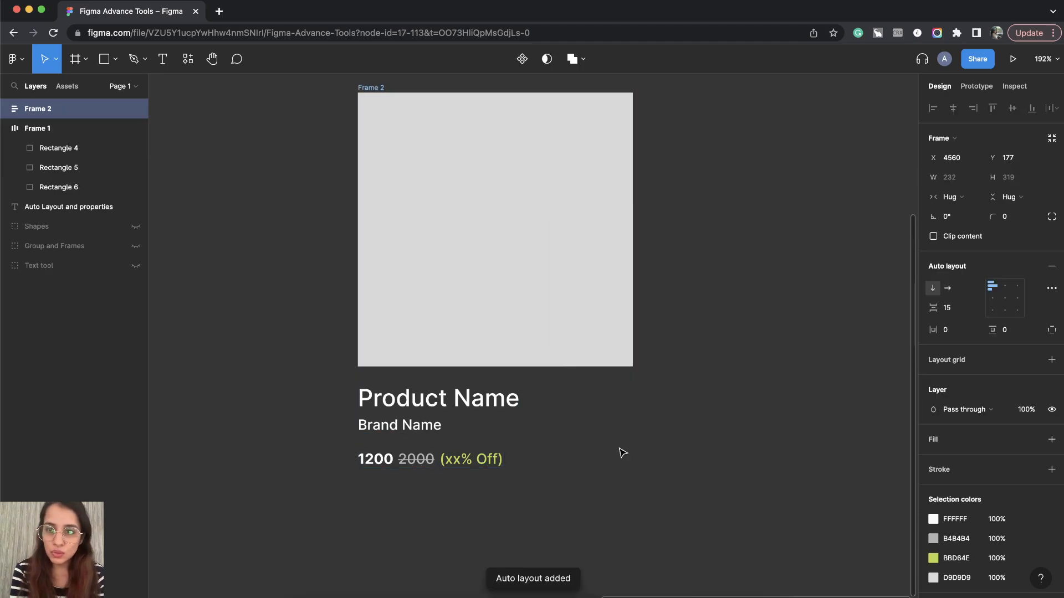
Expand the new outer auto layout frame's layers and rename the frame as "Listing Card".
left_click(4, 108)
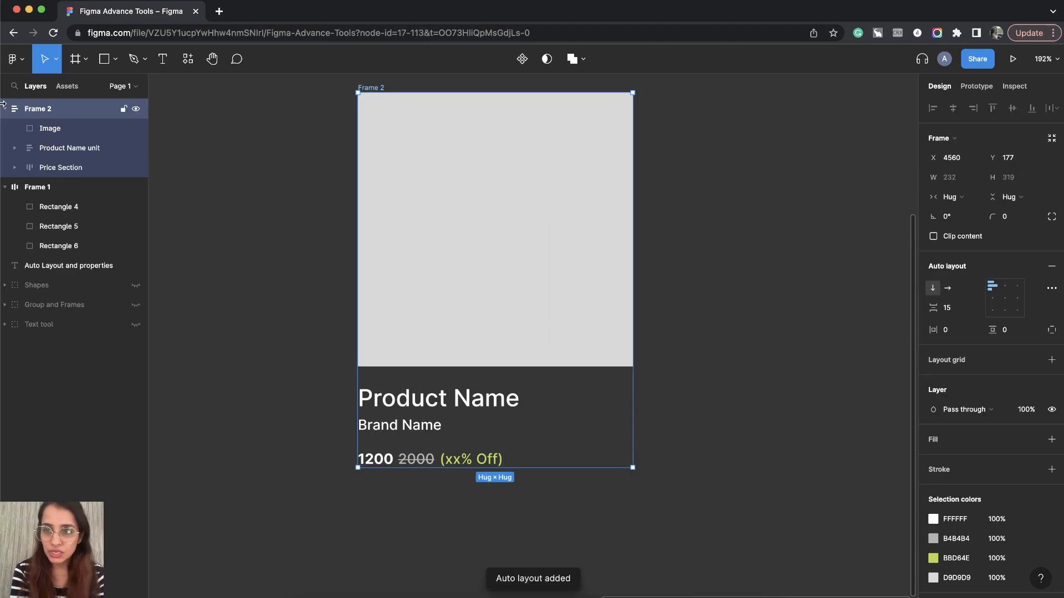
left_click(66, 129)
left_click(55, 148)
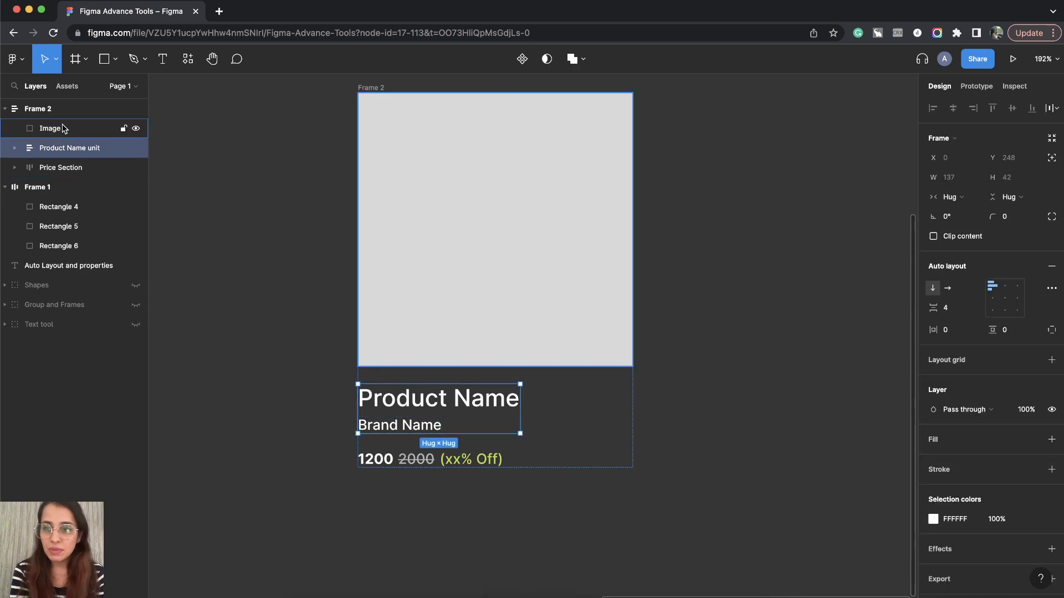
left_click(46, 109)
double_click(45, 110)
type("Listing Card")
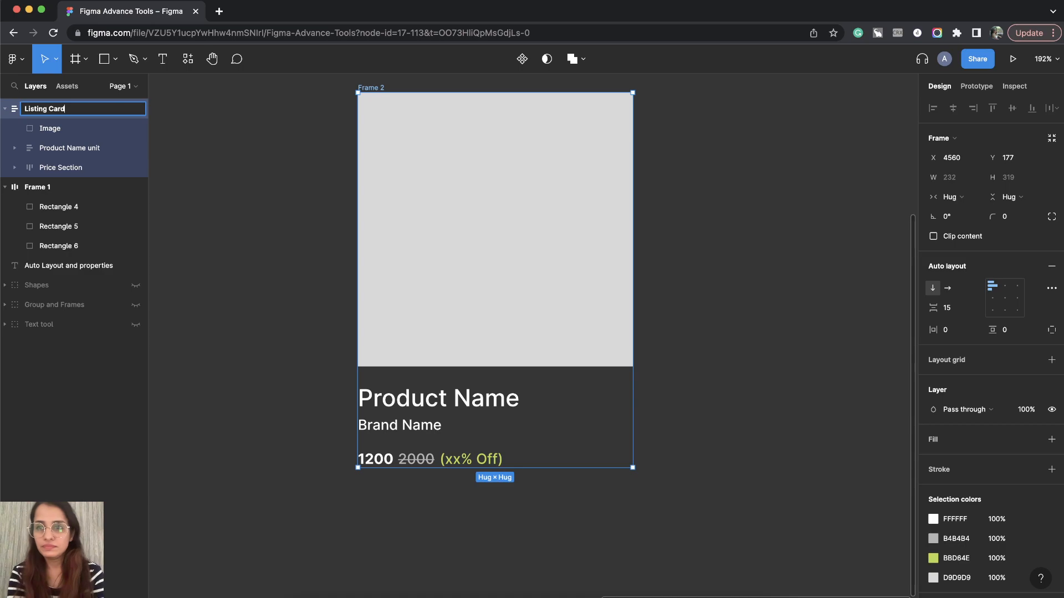
left_click(51, 133)
Move the Price Section above the Product Name unit within the Listing Card and return it below.
key("Down")
key("Up")
left_click(58, 150)
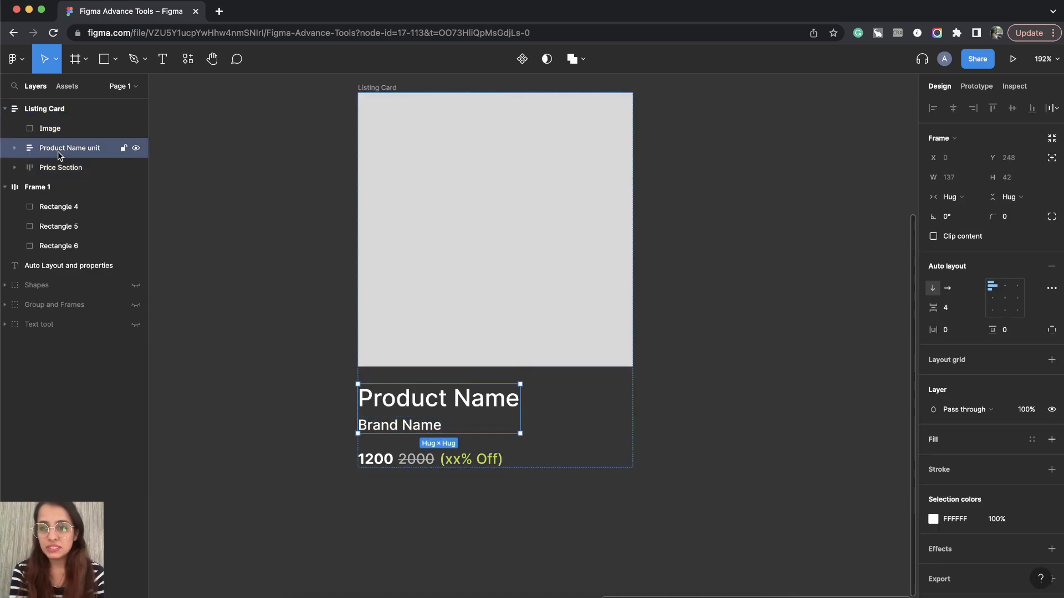
left_click(62, 169)
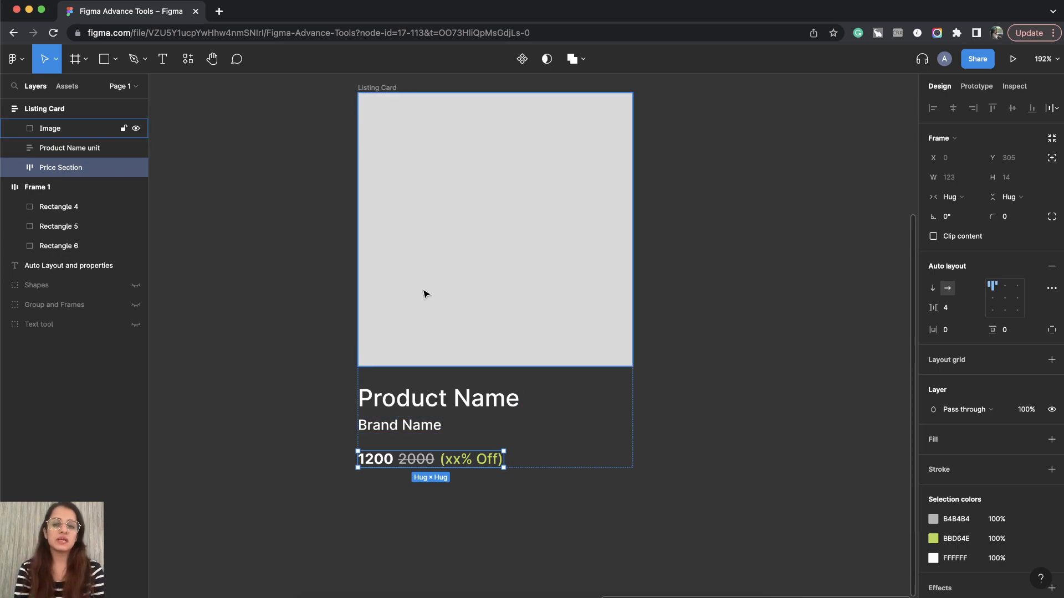
left_click(502, 294)
left_click(413, 463)
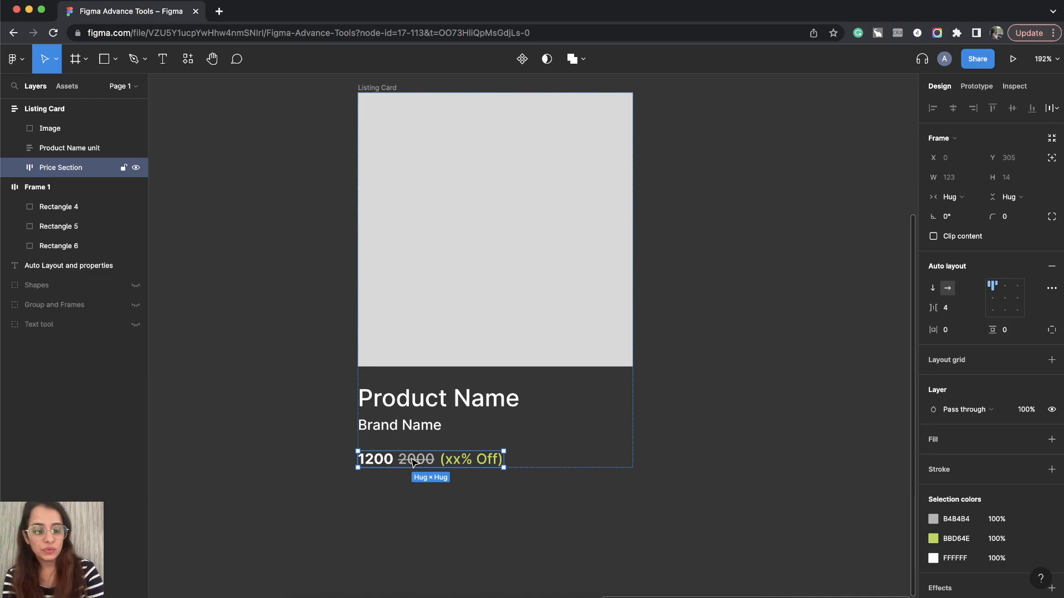
key("Up")
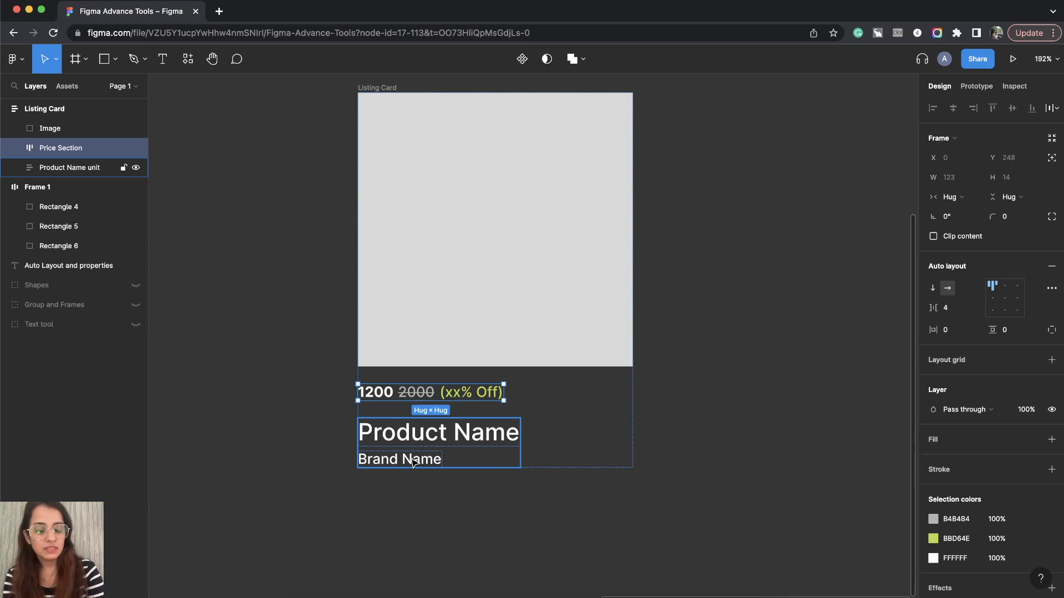
key("Down")
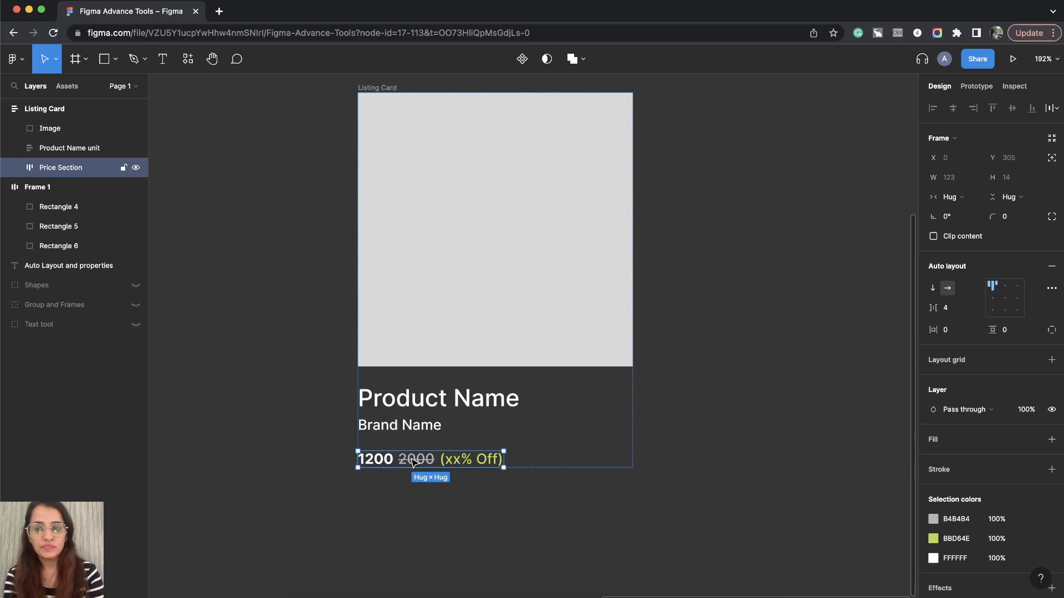
Try widening the Listing Card frame to 255 and reset its width to hug its contents.
left_click(76, 150)
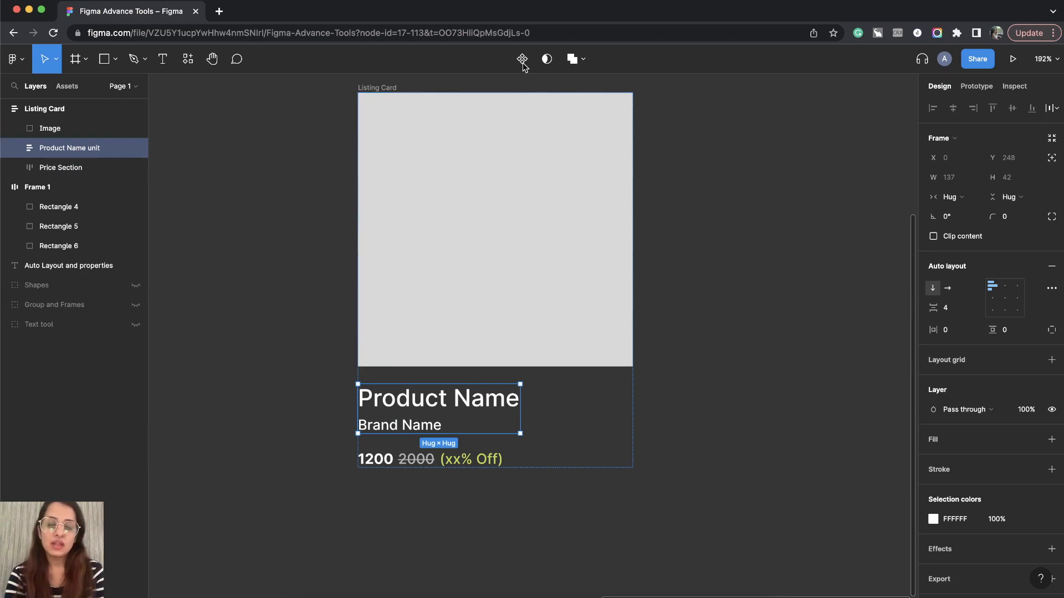
left_click(716, 244)
scroll(554, 233, "right", 3)
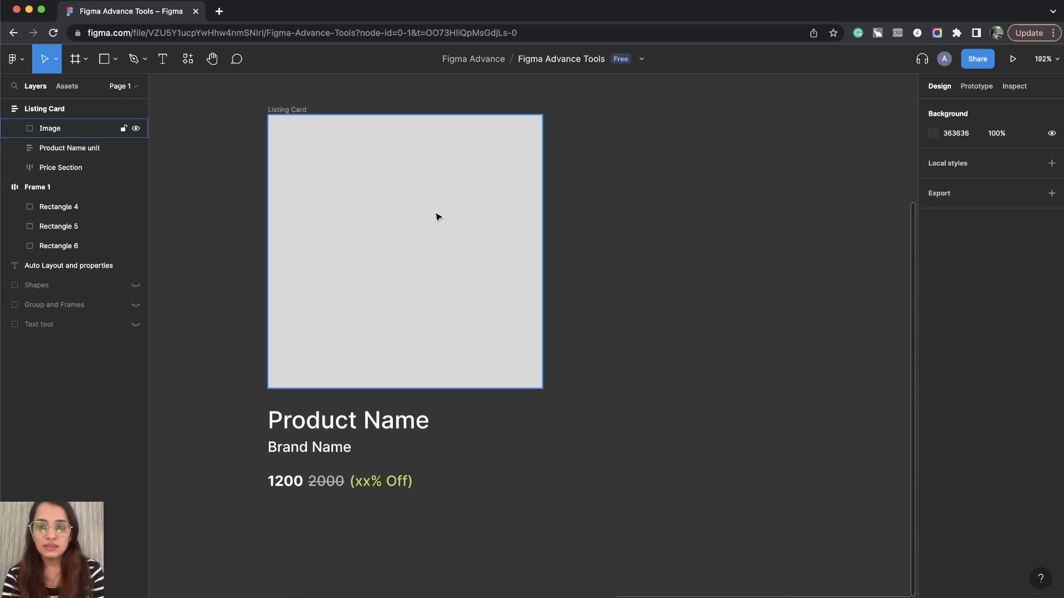
left_click(297, 111)
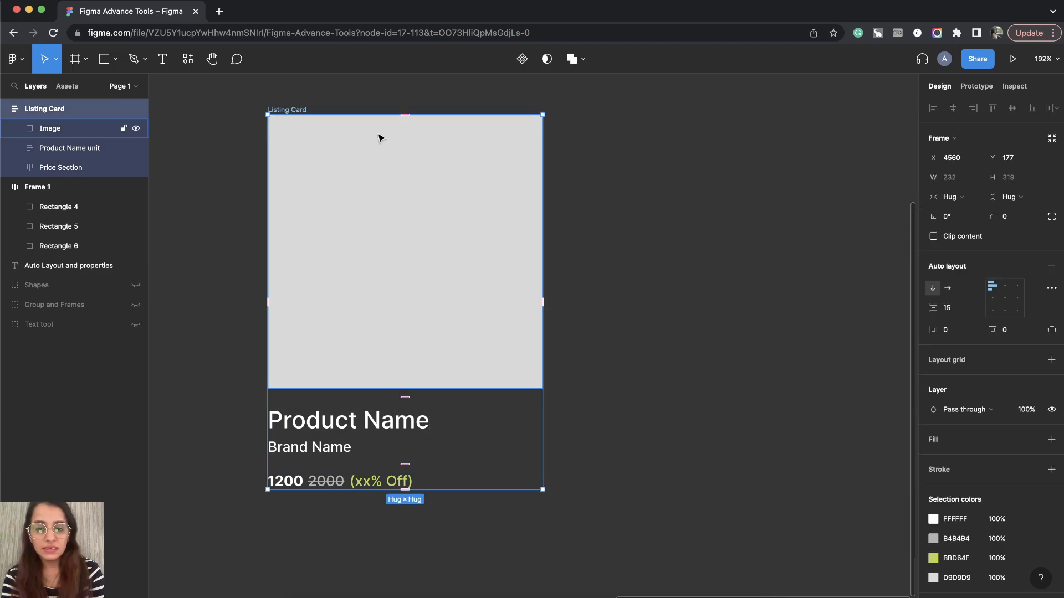
scroll(349, 311, "down", 3)
scroll(349, 311, "left", 2)
scroll(613, 247, "up", 2)
scroll(614, 247, "right", 2)
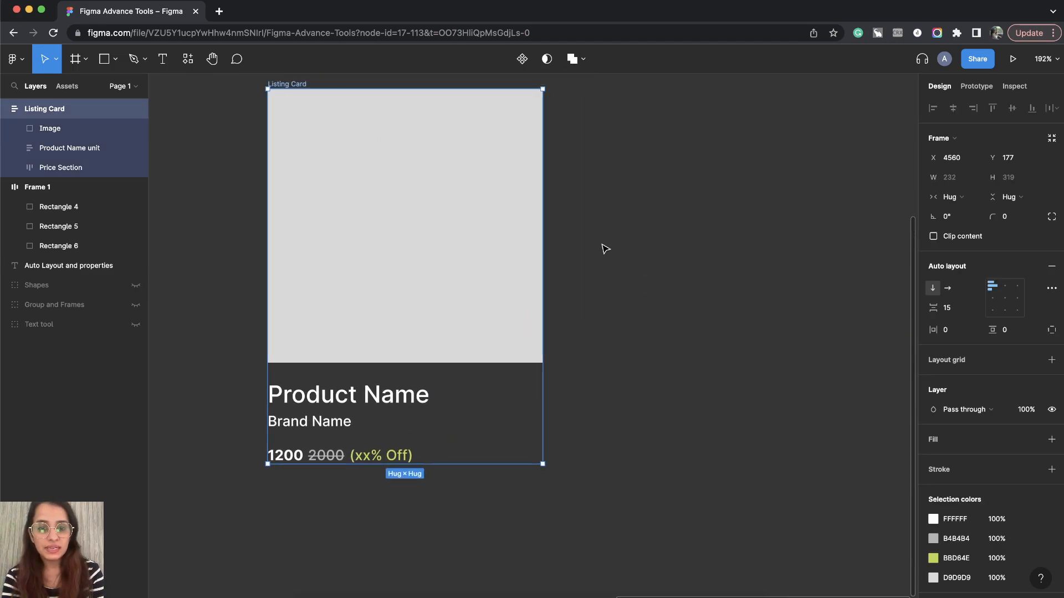
scroll(603, 247, "down", 2)
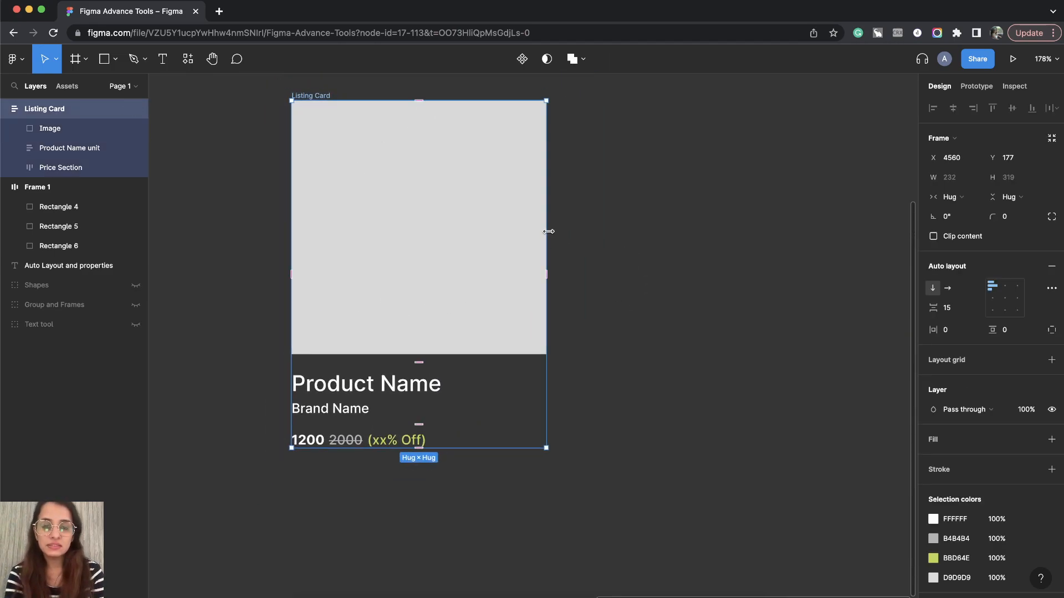
left_click_drag(548, 231, 570, 214)
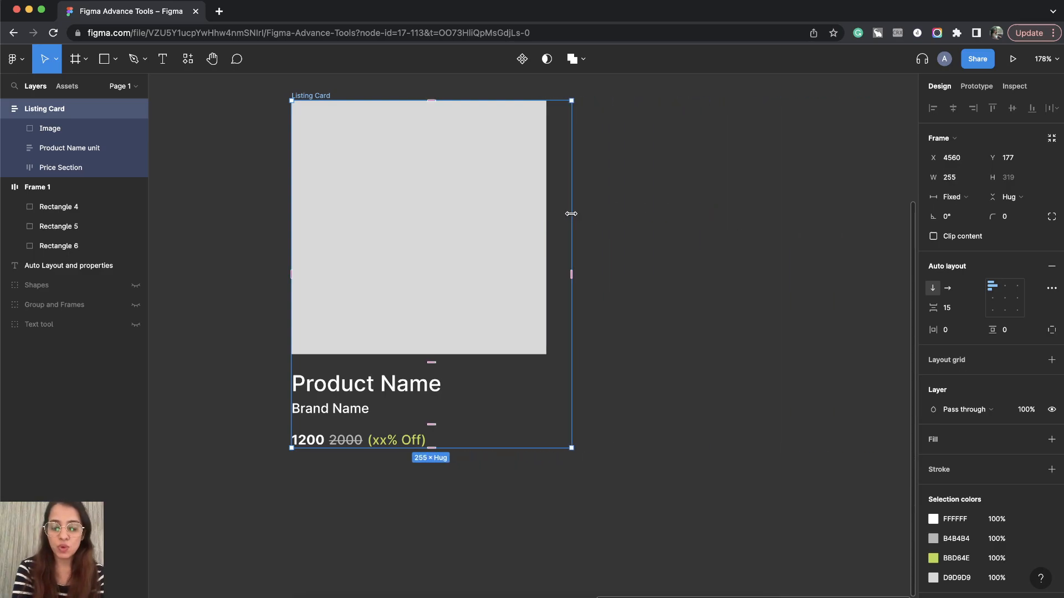
double_click(572, 216)
Set the Image layer's horizontal resizing to Fill container inside the Listing Card.
double_click(435, 228)
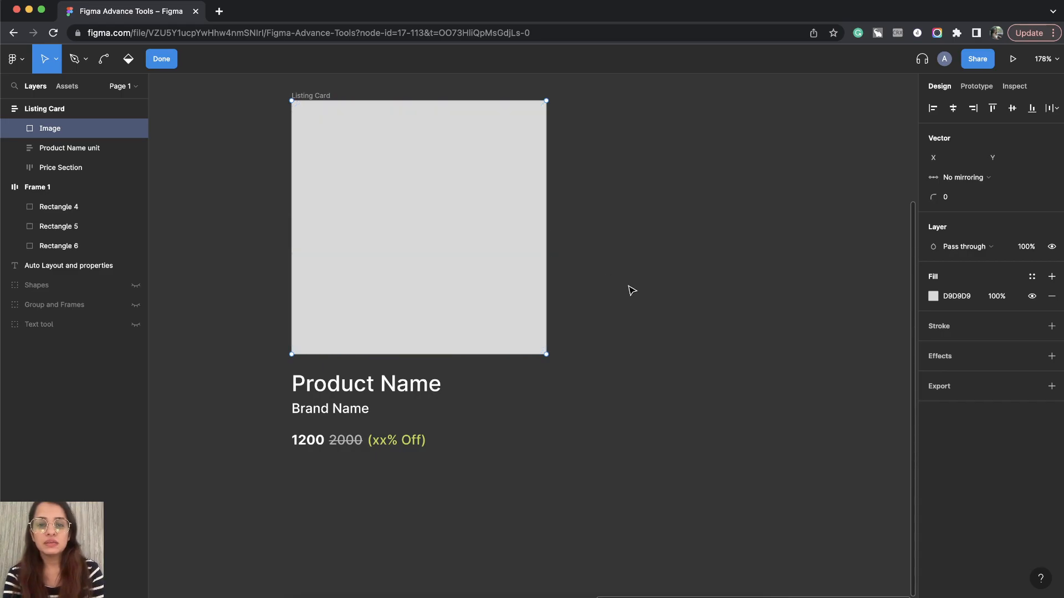
left_click(63, 135)
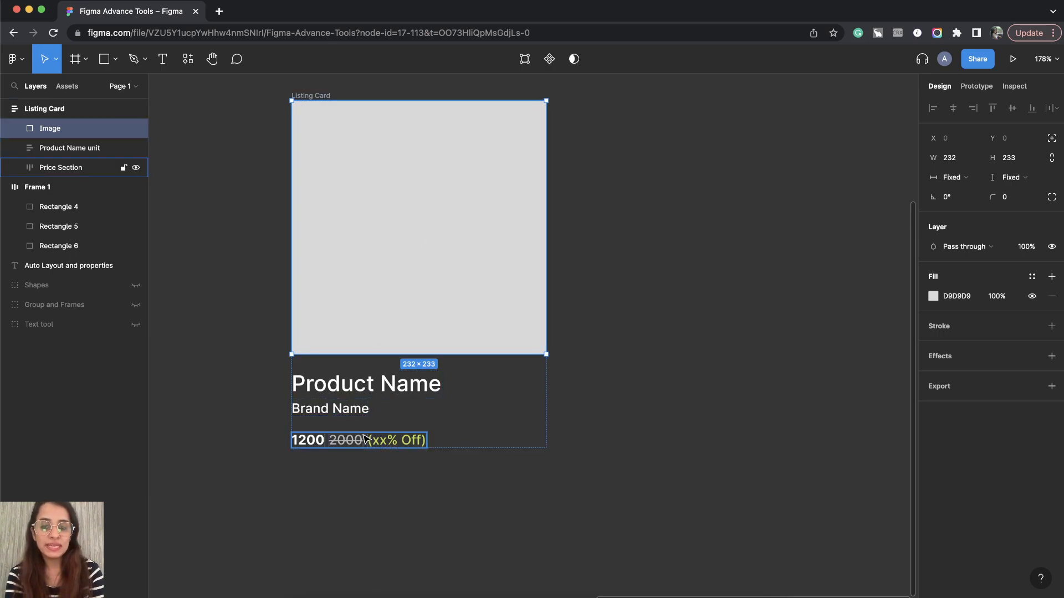
left_click(975, 181)
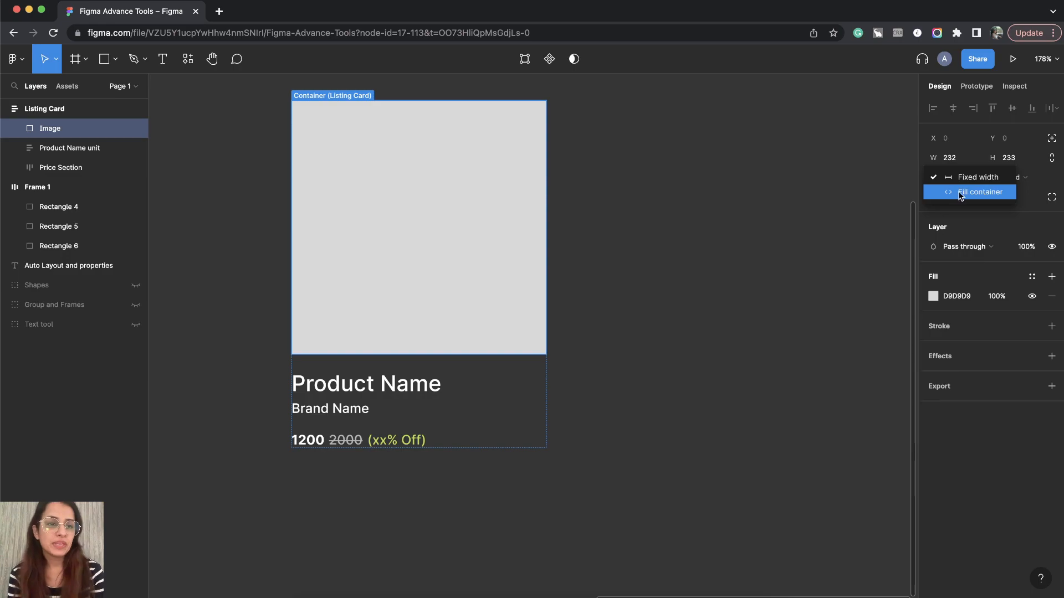
left_click(967, 194)
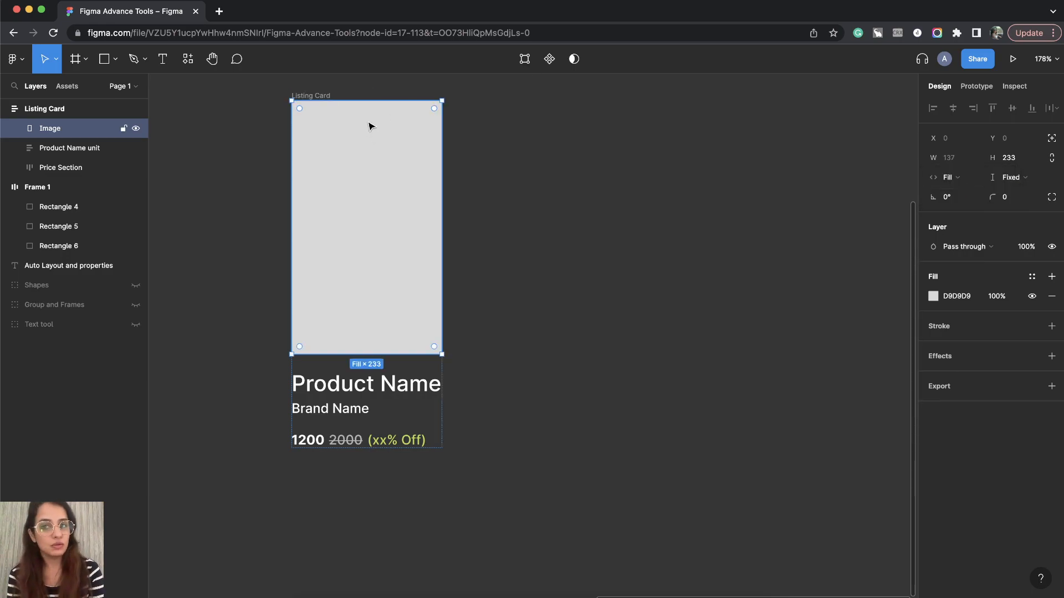
Set the horizontal resizing of both the Product Name unit and the Price Section to Fill container.
left_click(314, 96)
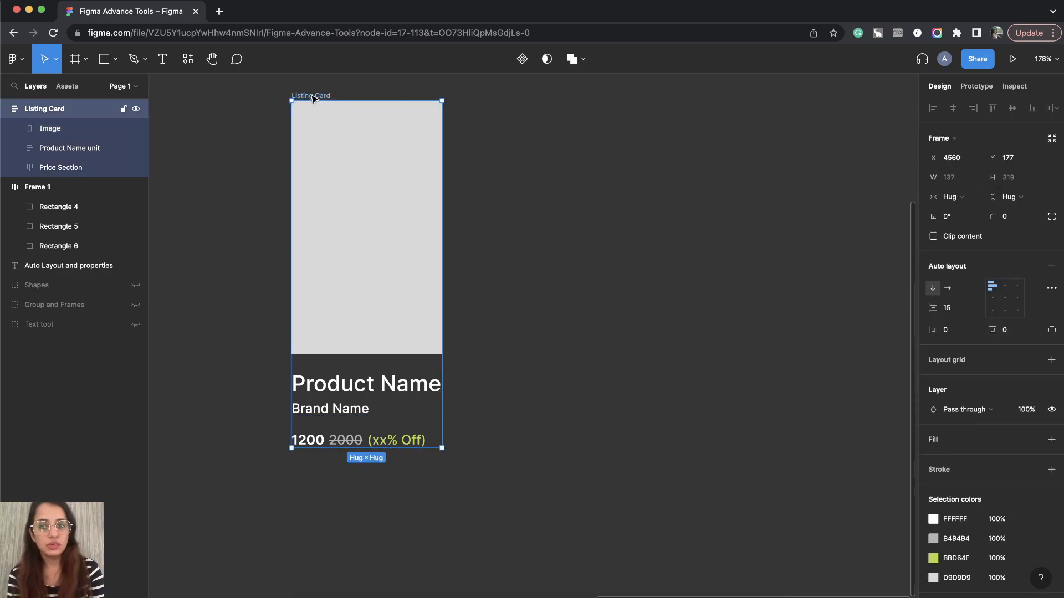
left_click(358, 404)
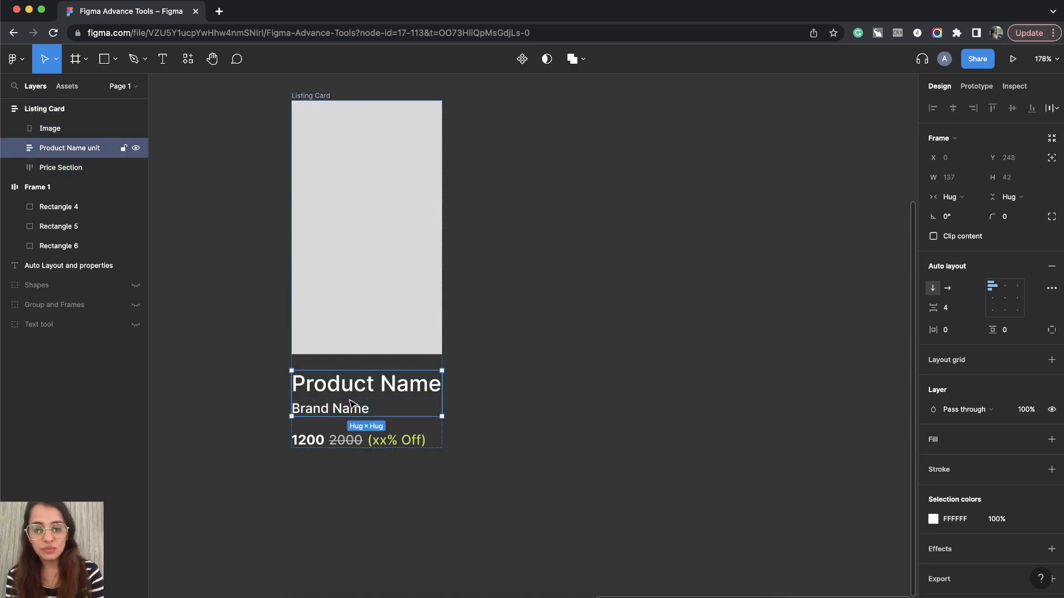
left_click(961, 197)
left_click(975, 214)
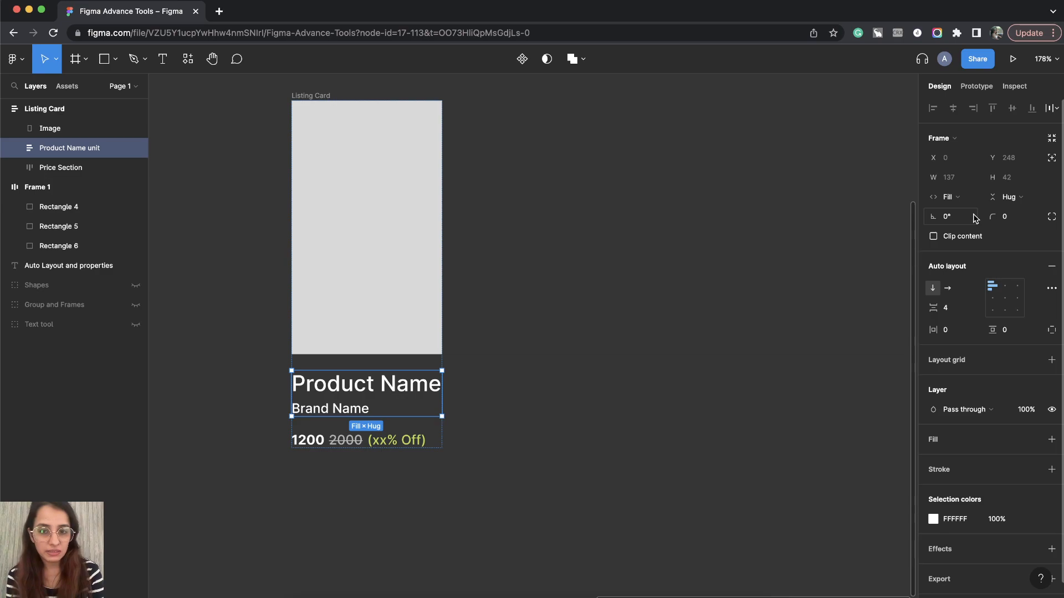
left_click(61, 167)
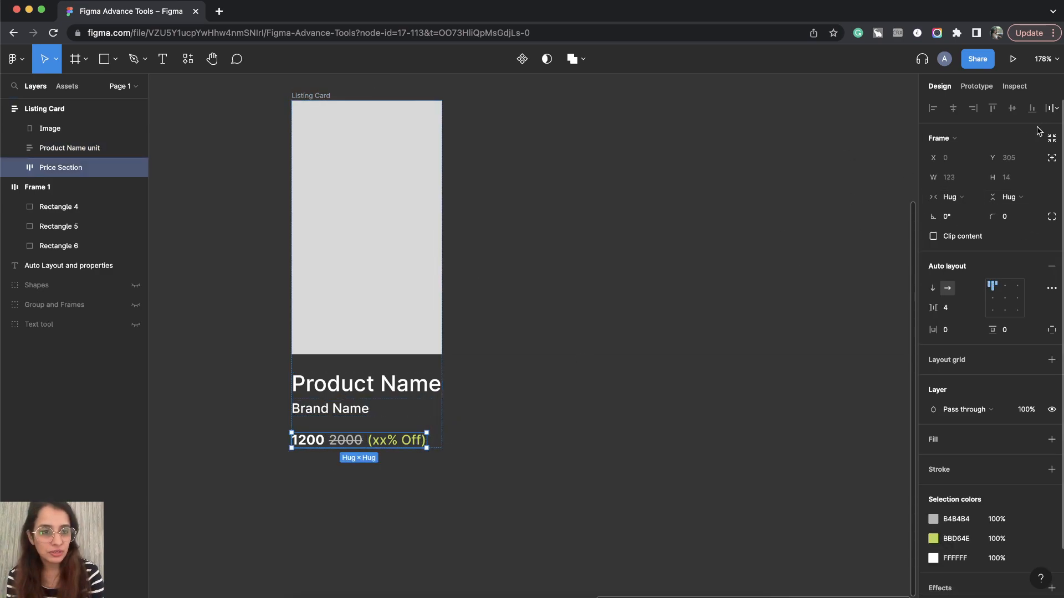
left_click(949, 196)
left_click(965, 212)
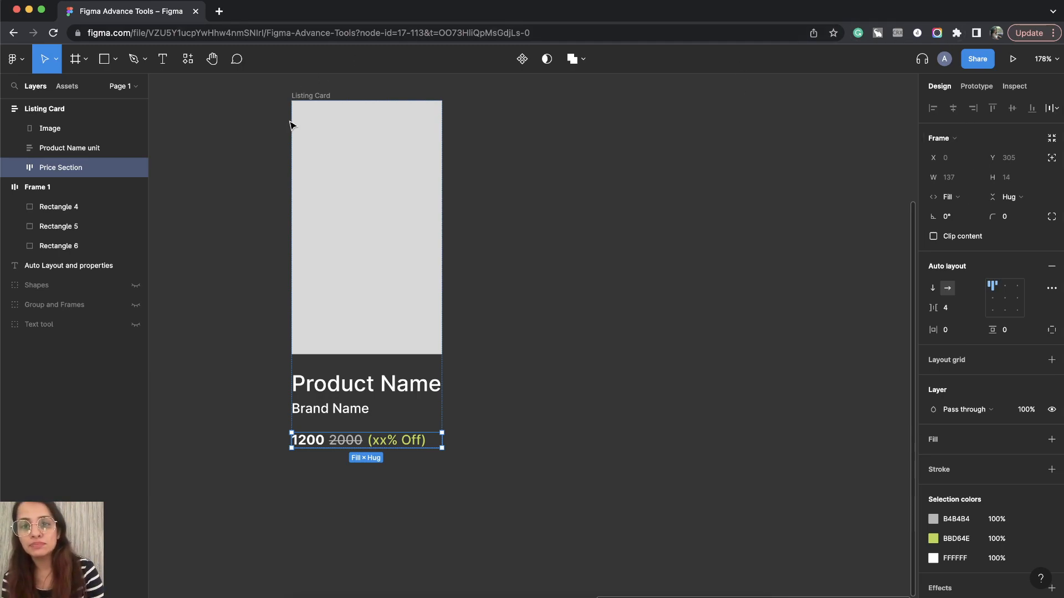
Widen the Listing Card frame to a fixed width of about 172.
left_click(311, 97)
left_click_drag(442, 219, 481, 196)
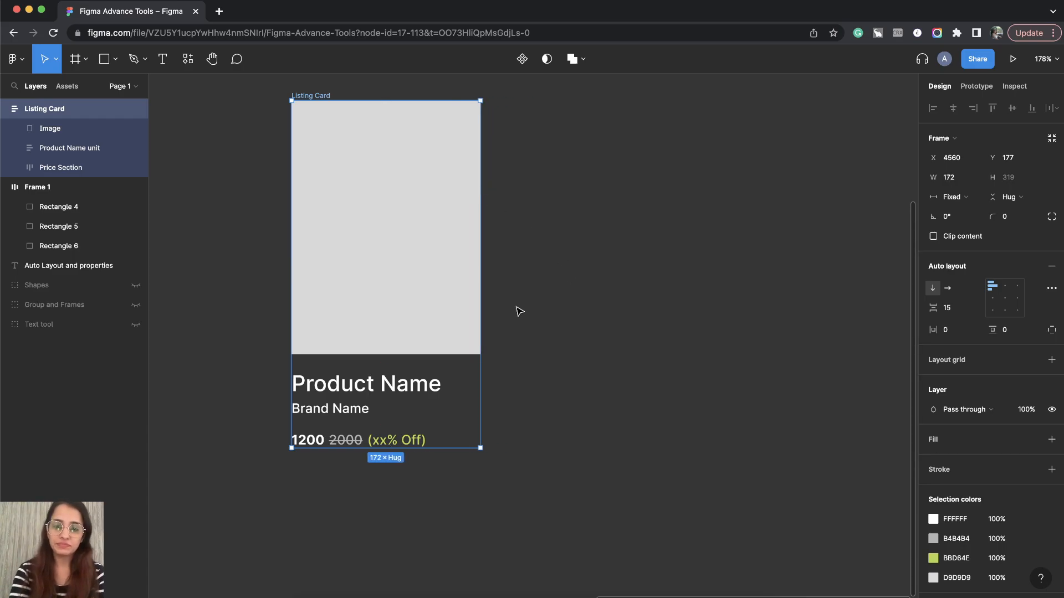
Set the font size of the Product Name text to 16.
left_click(538, 382)
double_click(366, 381)
left_click(534, 413)
left_click(1007, 315)
type("16")
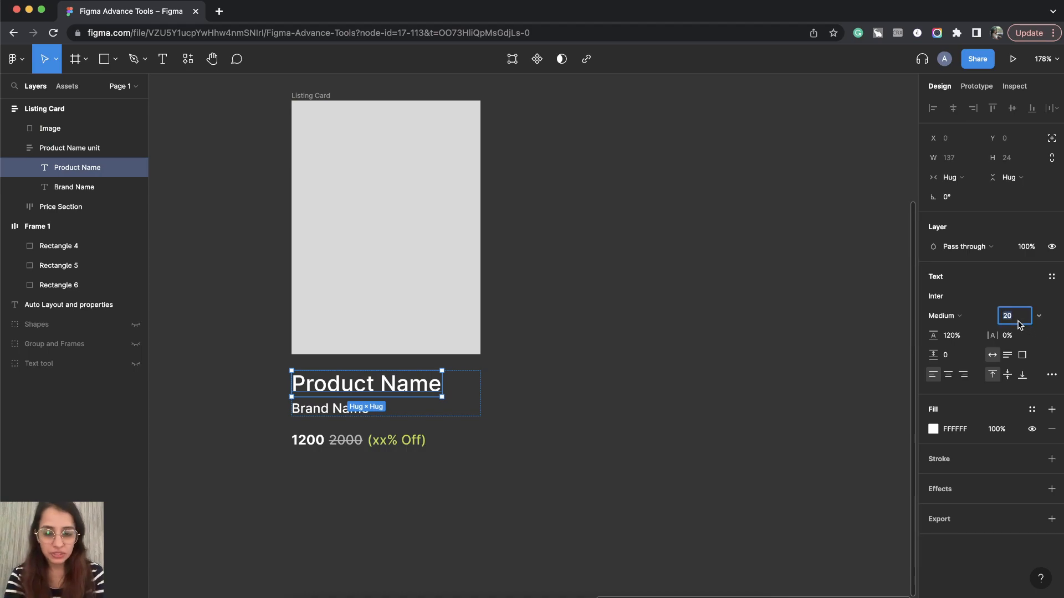
key("Return")
left_click(439, 451)
Replace the Product Name text with "The name of my product is too long and does not fit in two lines".
double_click(352, 381)
type("The name if")
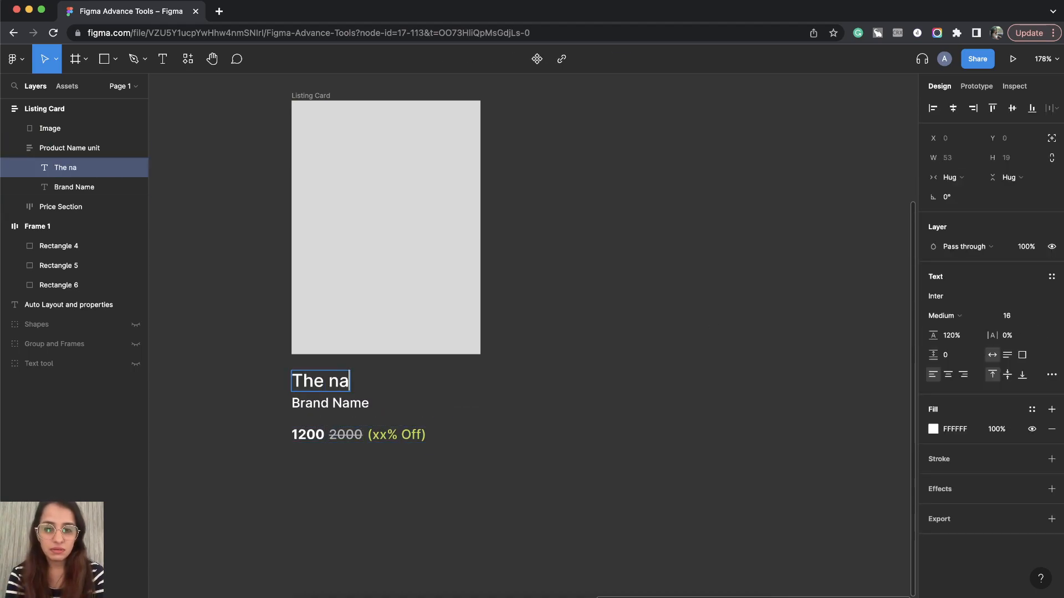
key("BackSpace")
key("BackSpace")
key("BackSpace")
type("o")
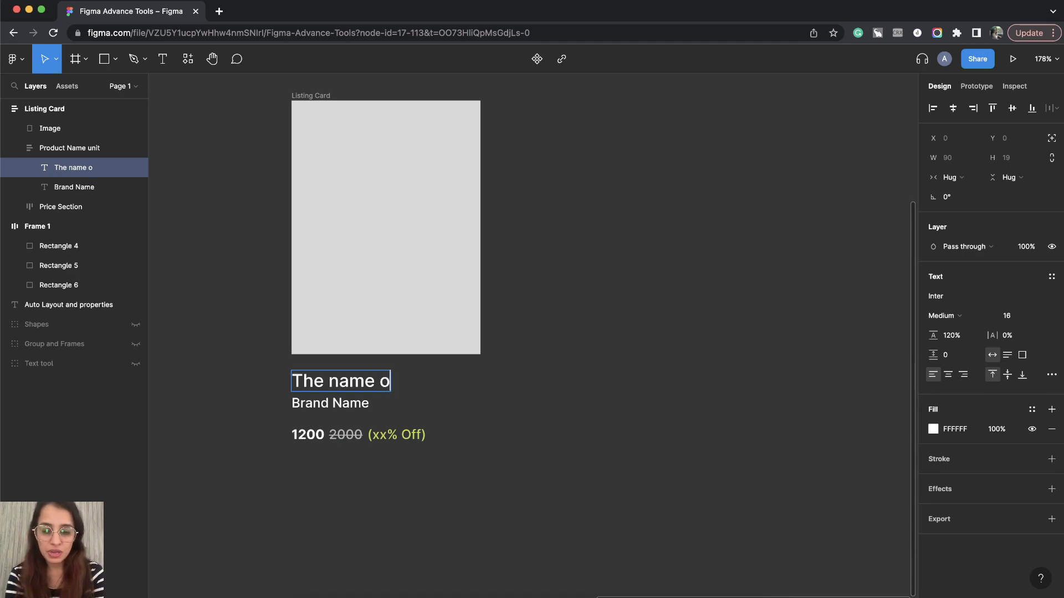
type("f my ")
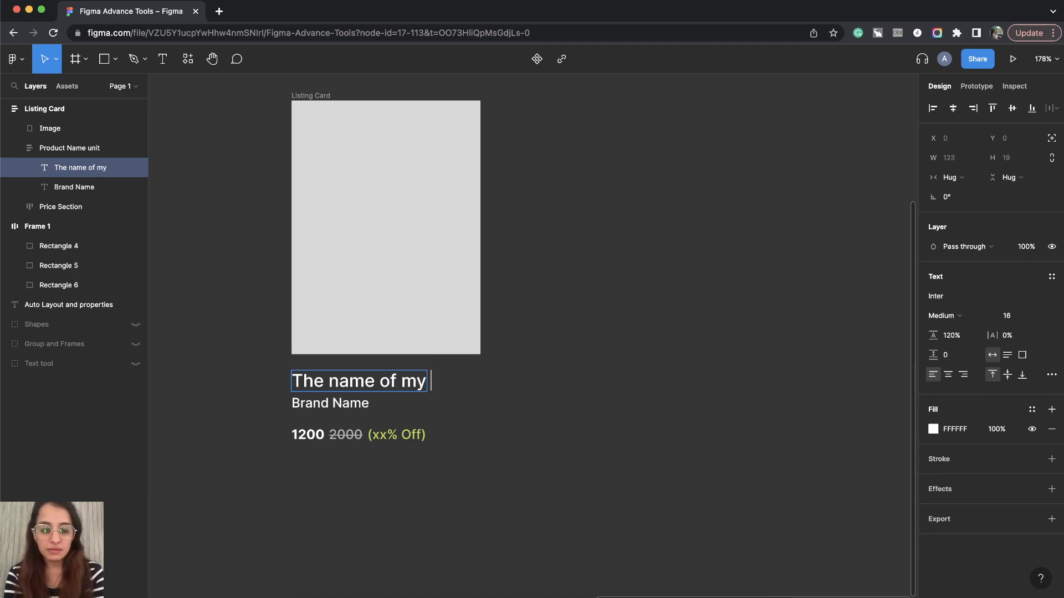
type("product is to")
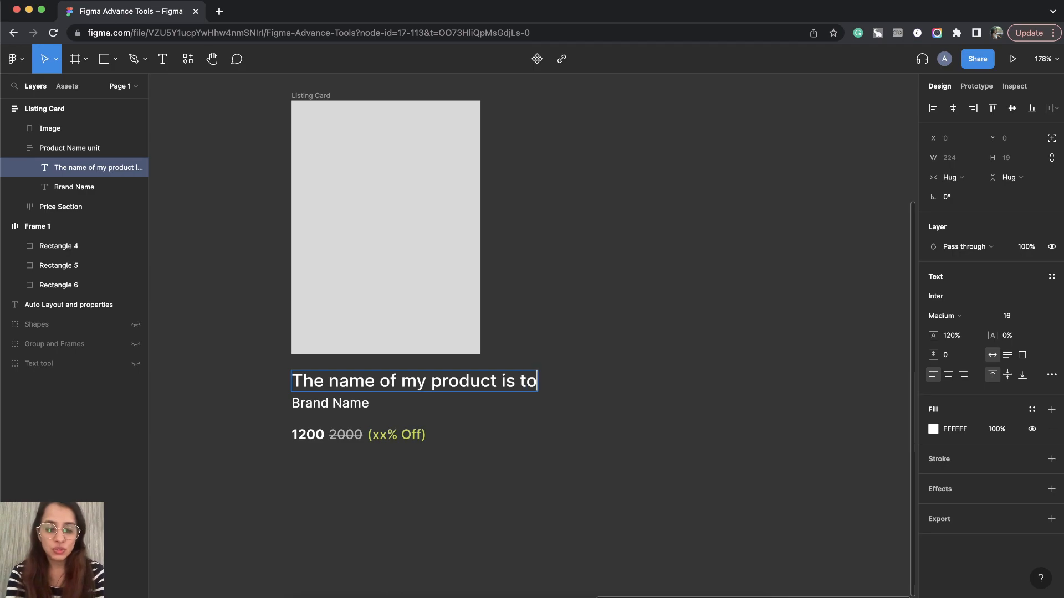
type("o long and doe")
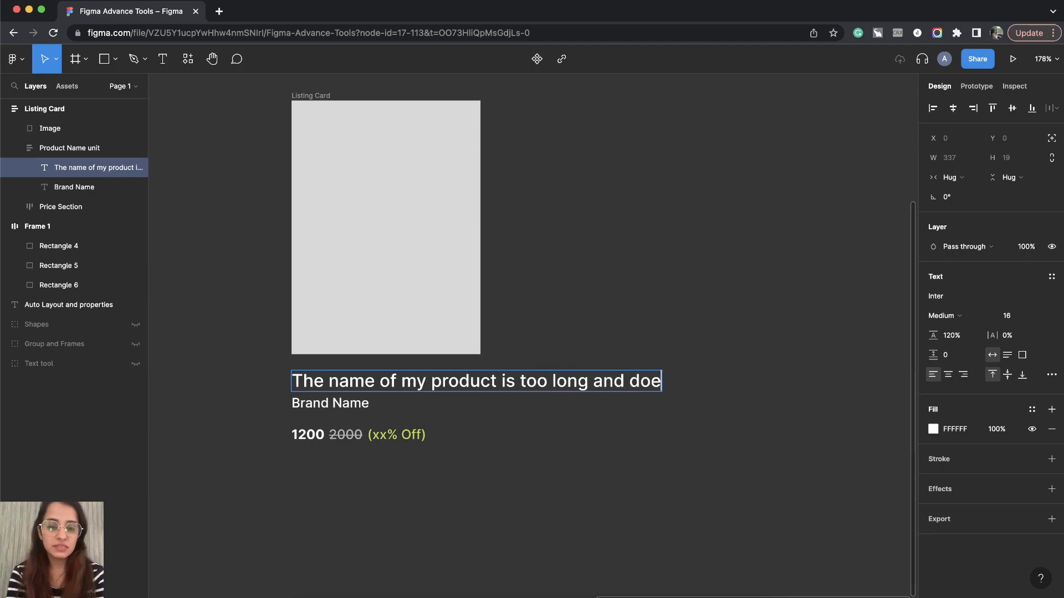
type("s not find")
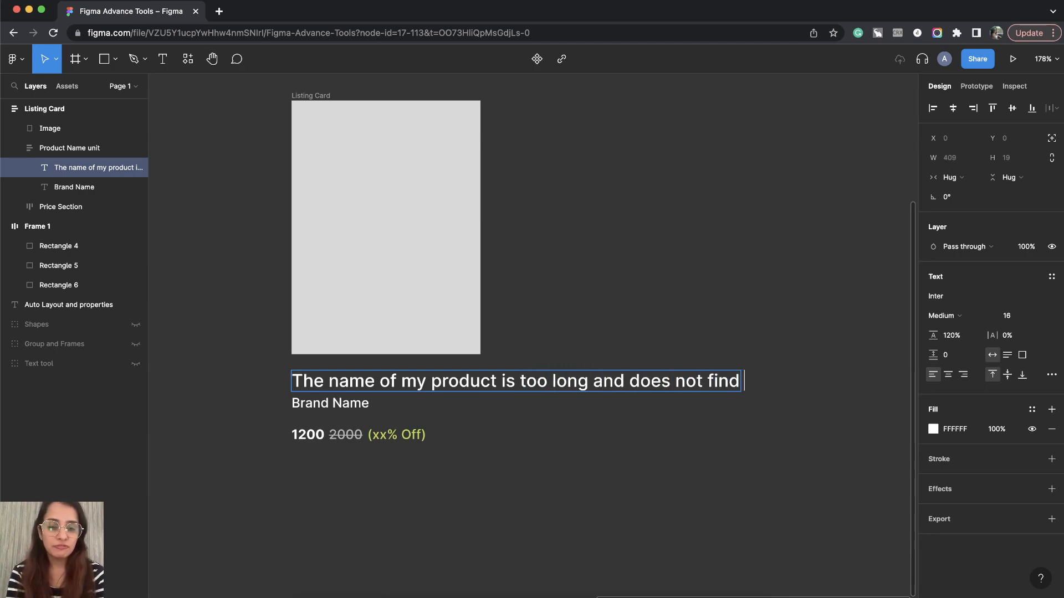
key("BackSpace")
key("BackSpace")
type("t in")
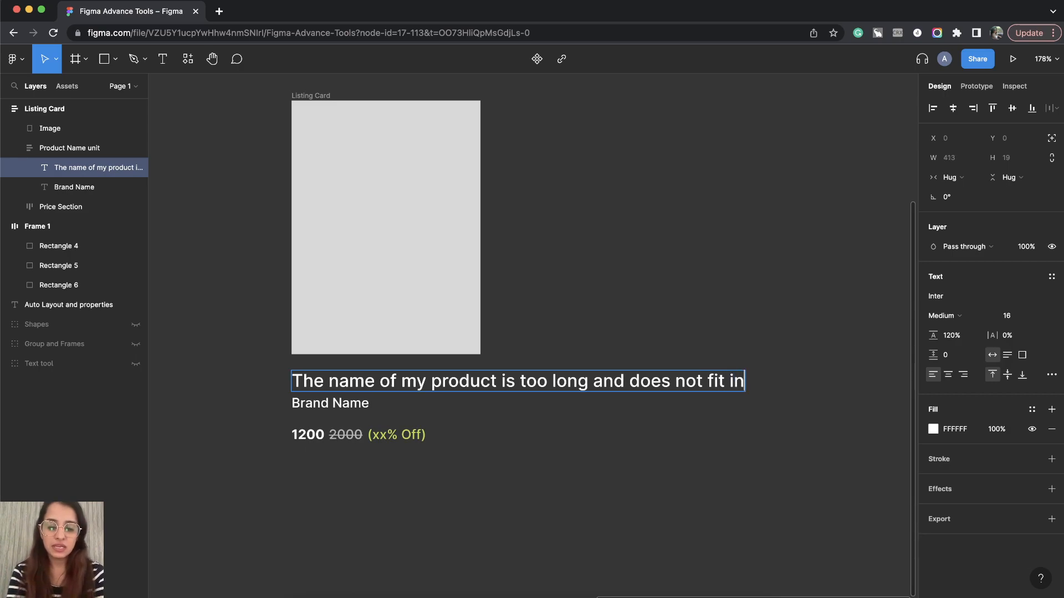
type(" two lines")
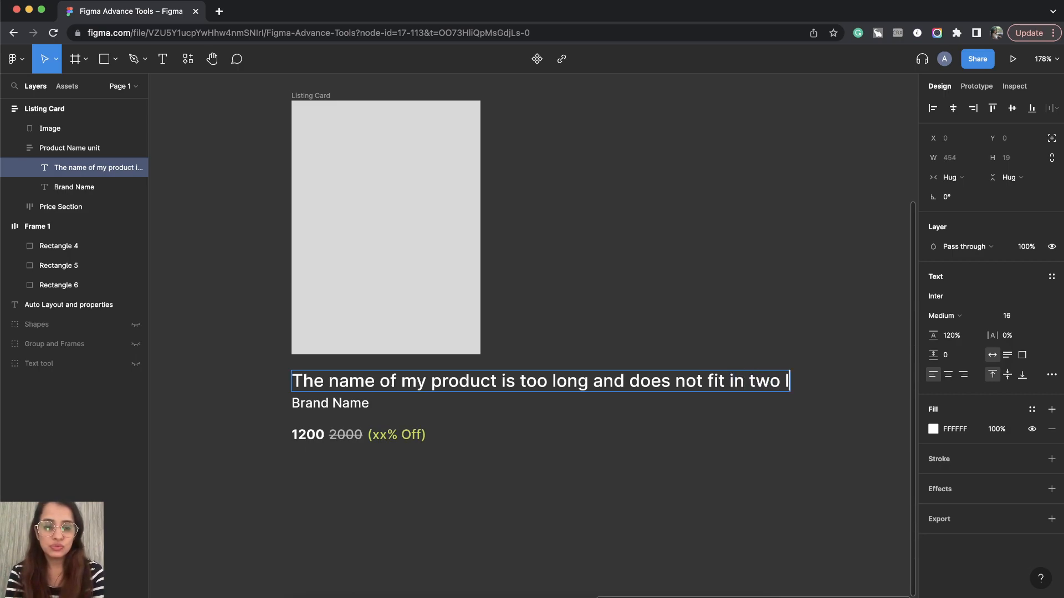
key("Escape")
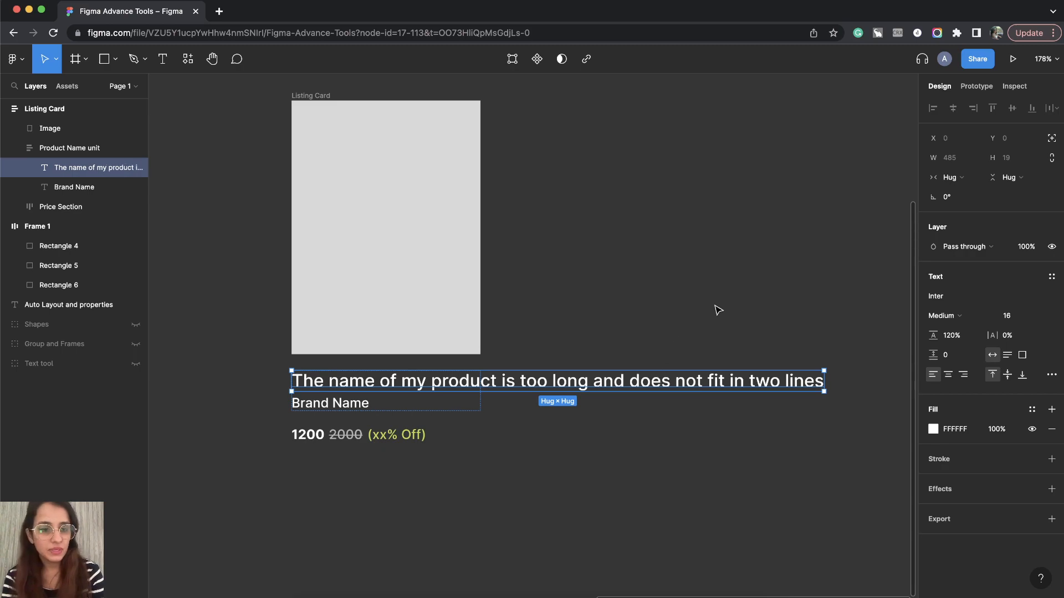
Set the long product name text to truncate and its horizontal resizing to Fill container.
left_click(1052, 376)
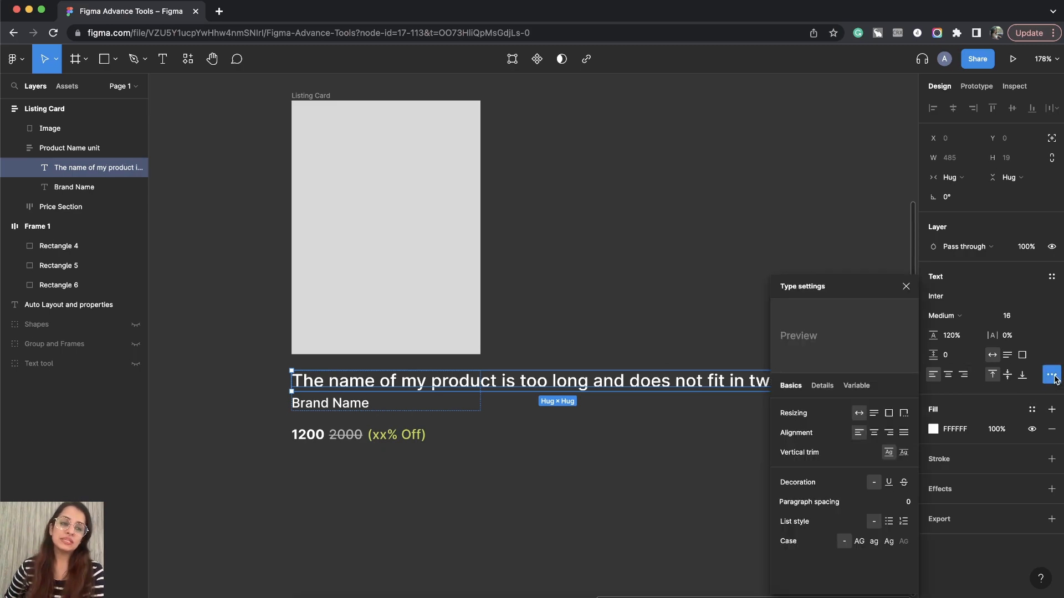
left_click(903, 413)
left_click(906, 286)
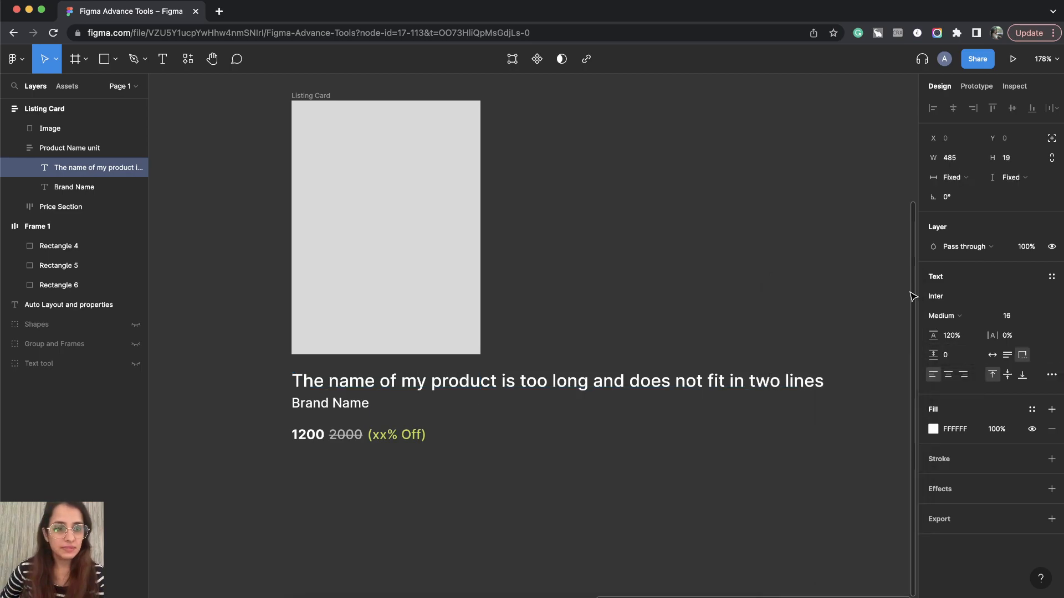
left_click(956, 178)
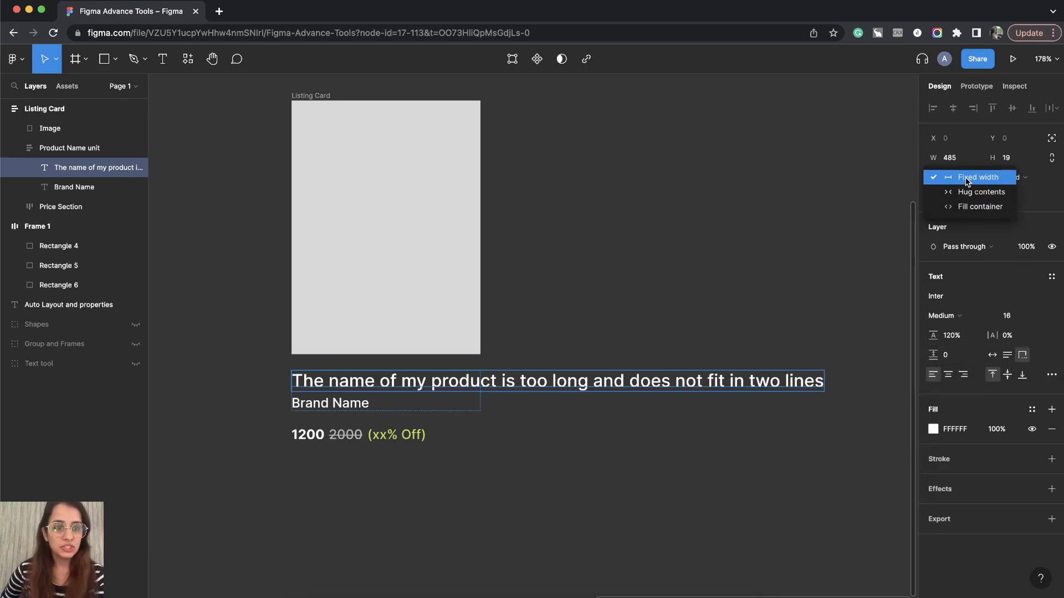
left_click(968, 215)
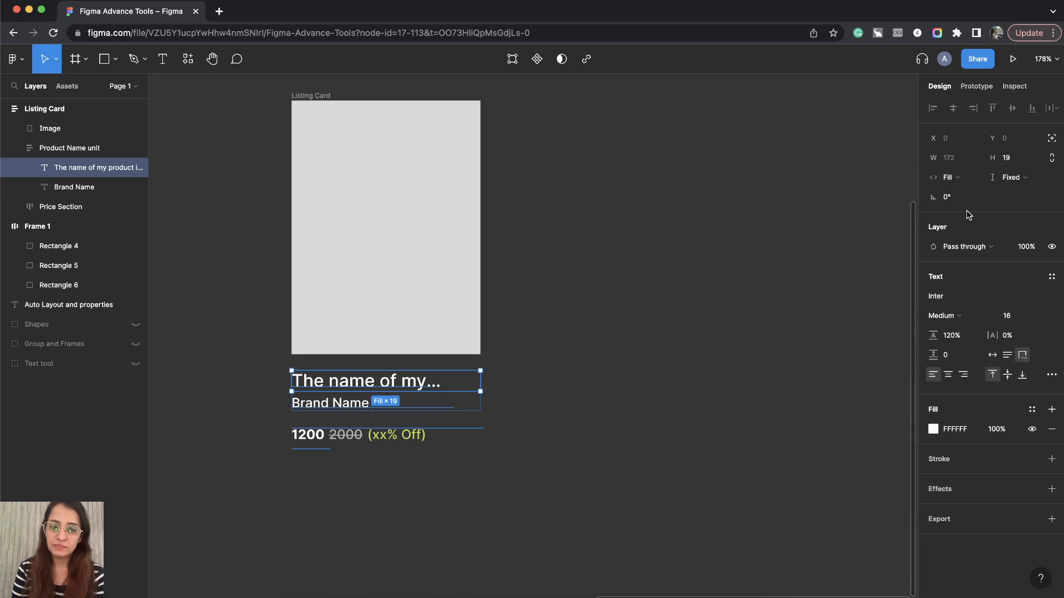
Set the truncated product name text's height to 39 so it holds two lines.
left_click(1015, 163)
type("40")
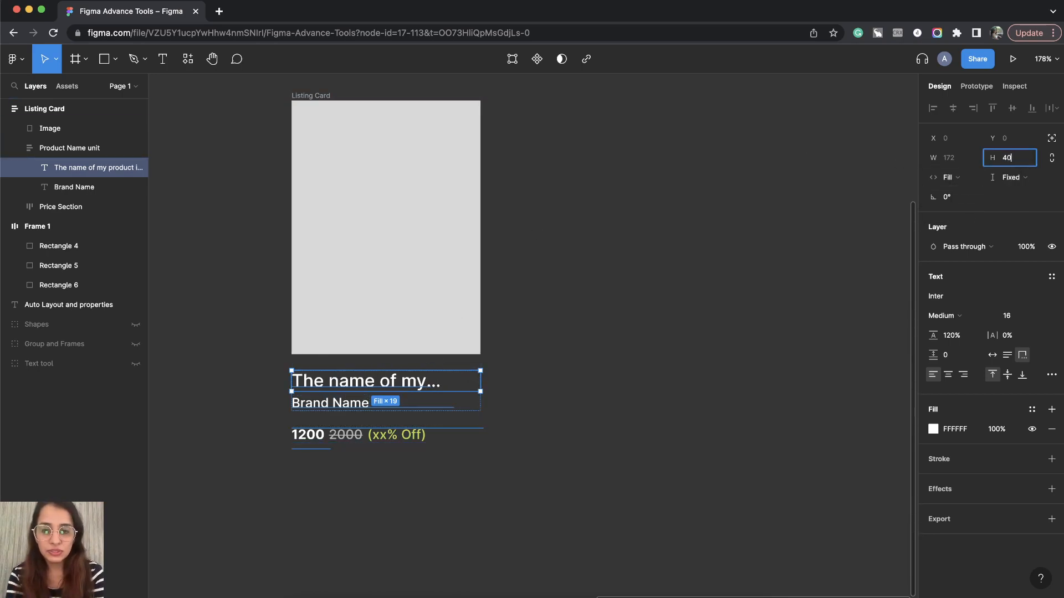
key("Return")
left_click(1009, 159)
type("36")
key("Return")
key("Up")
key("Up")
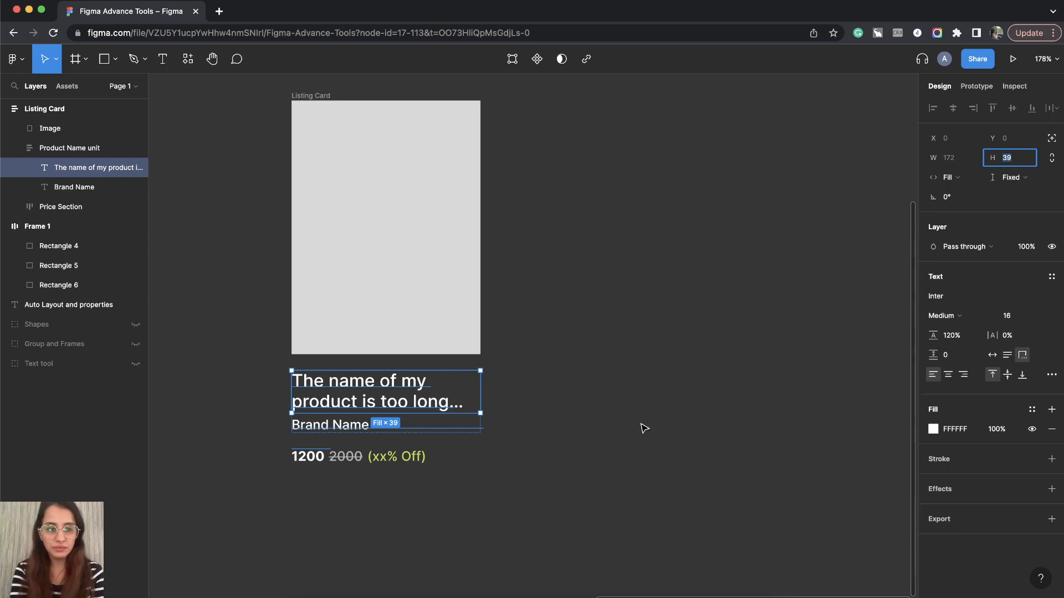
left_click(564, 408)
Examine the resizing settings of the Listing Card's Image, Product Name unit and Price Section layers.
left_click(423, 238)
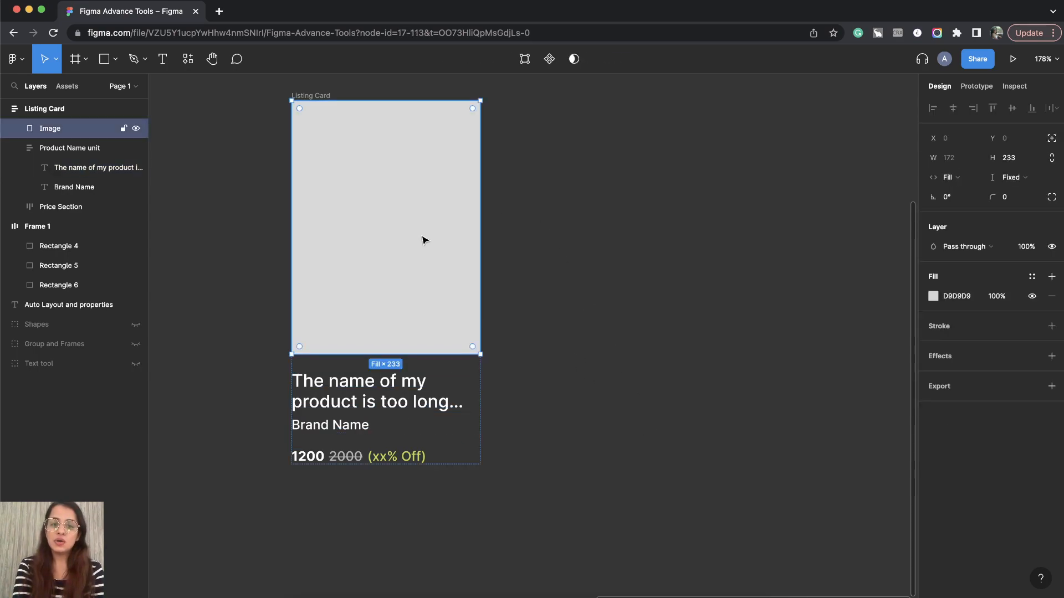
left_click(306, 96)
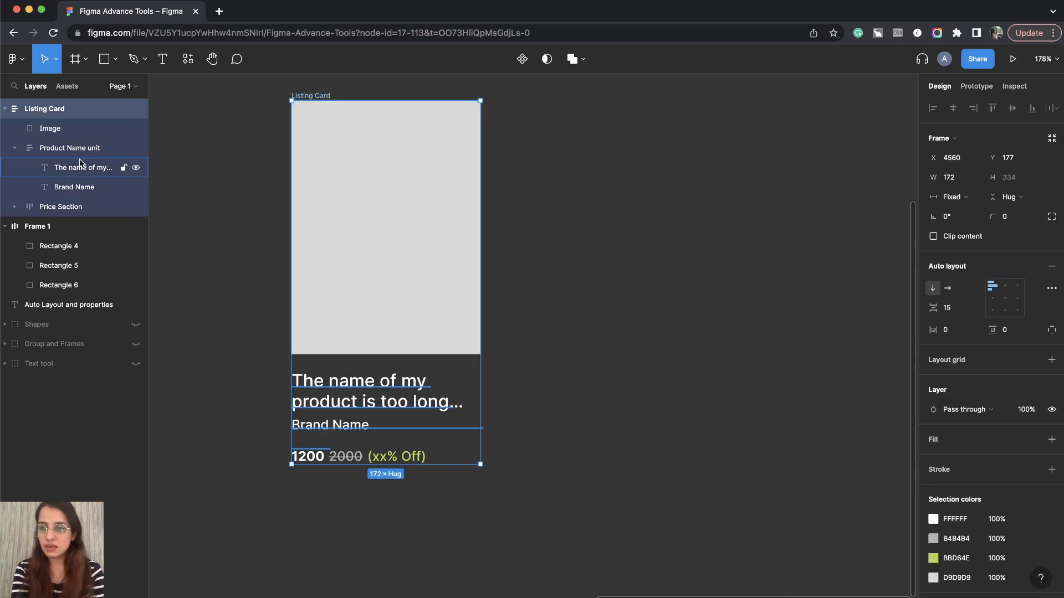
double_click(385, 295)
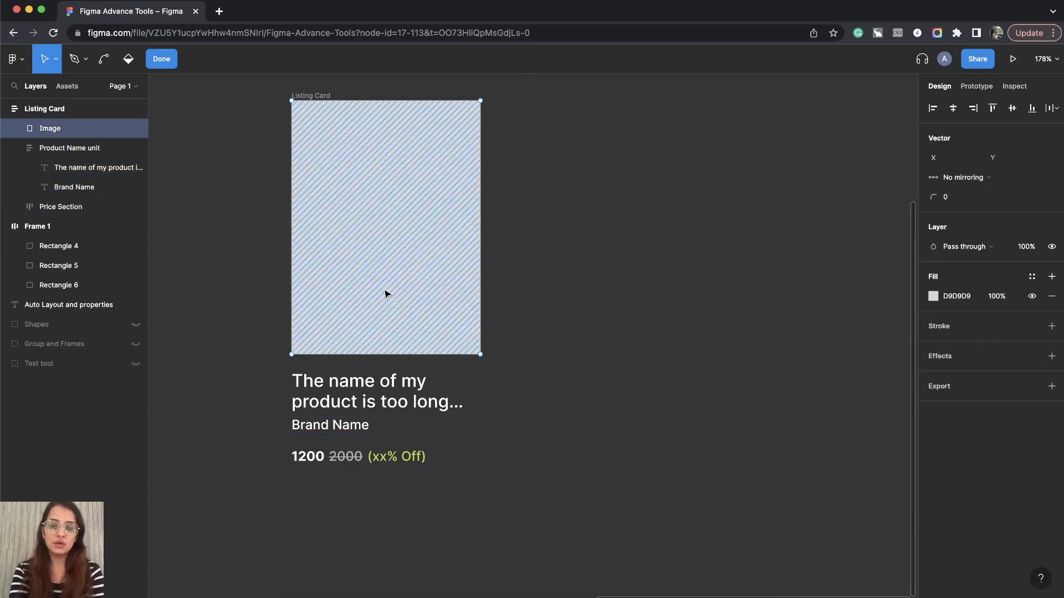
left_click(80, 154)
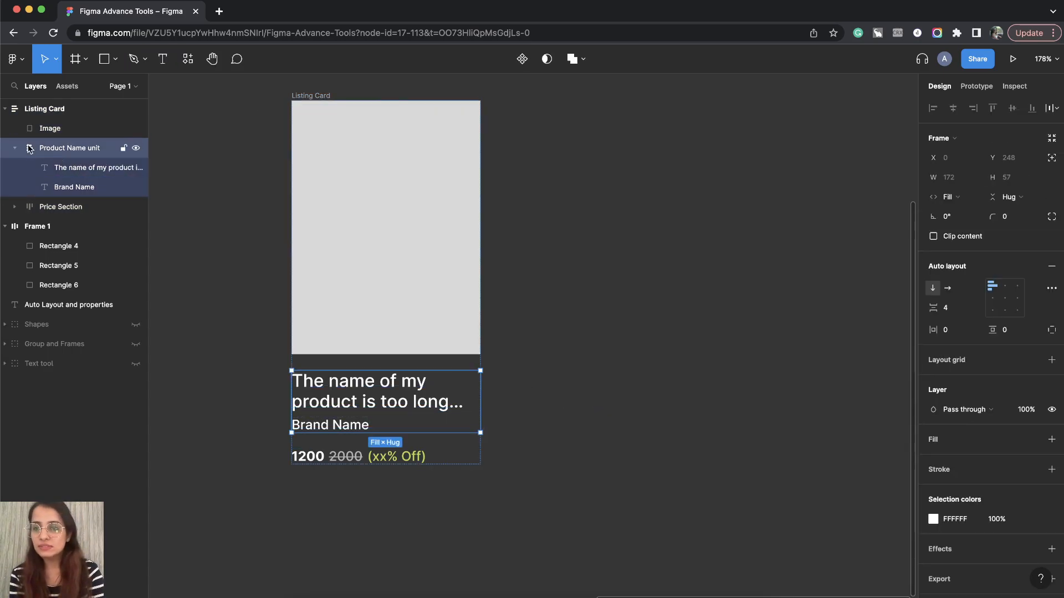
left_click(15, 148)
left_click(78, 128)
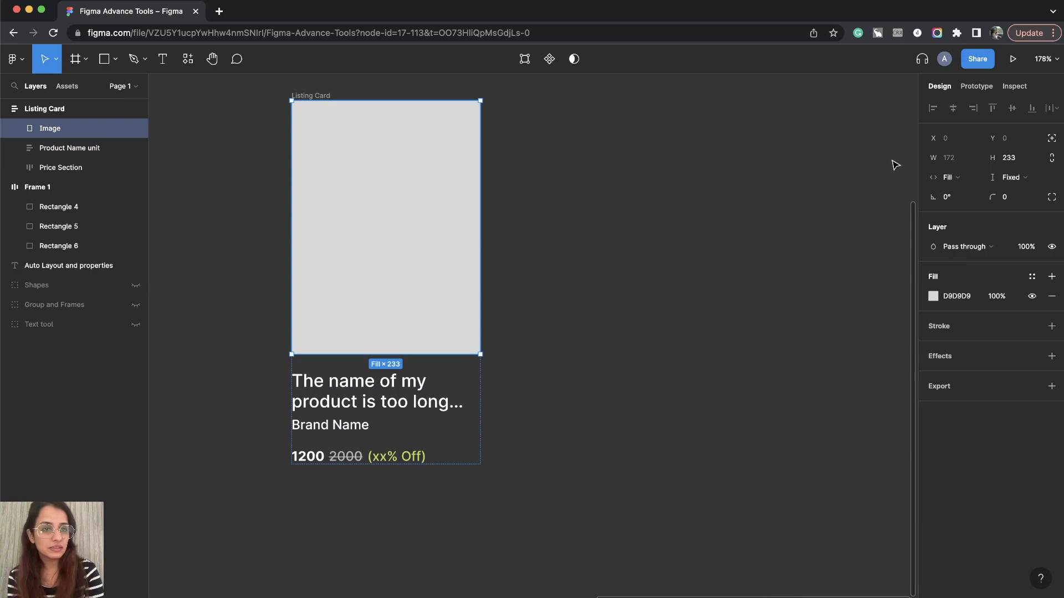
left_click(56, 149)
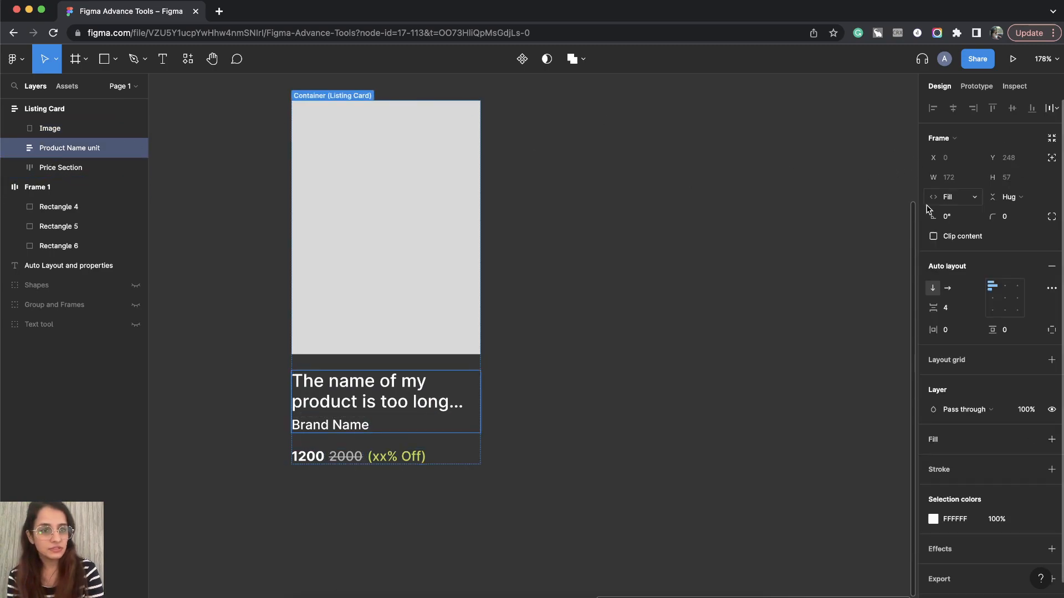
left_click(55, 168)
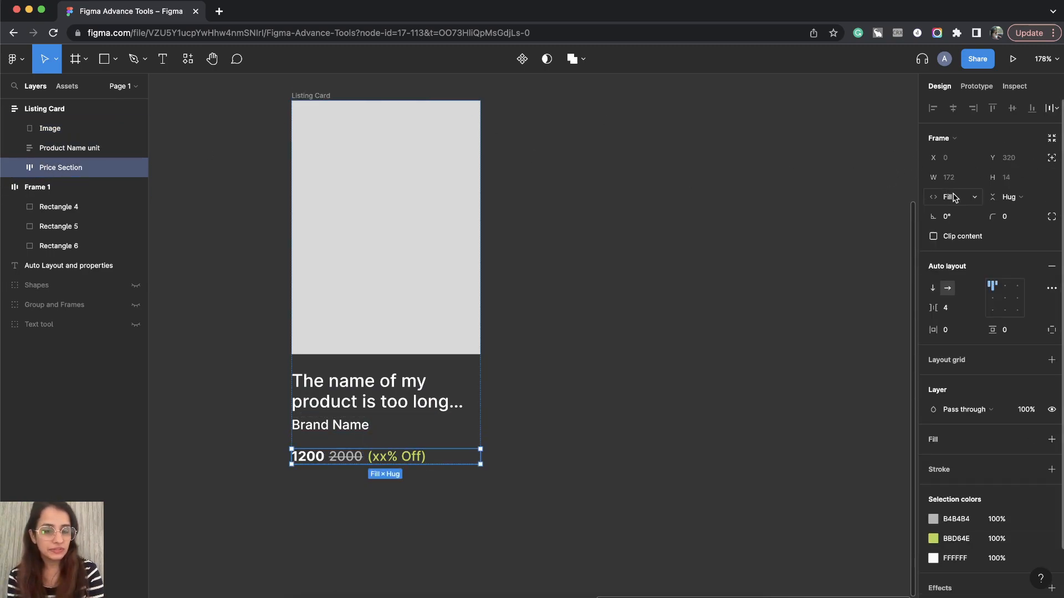
left_click(66, 152)
left_click(15, 148)
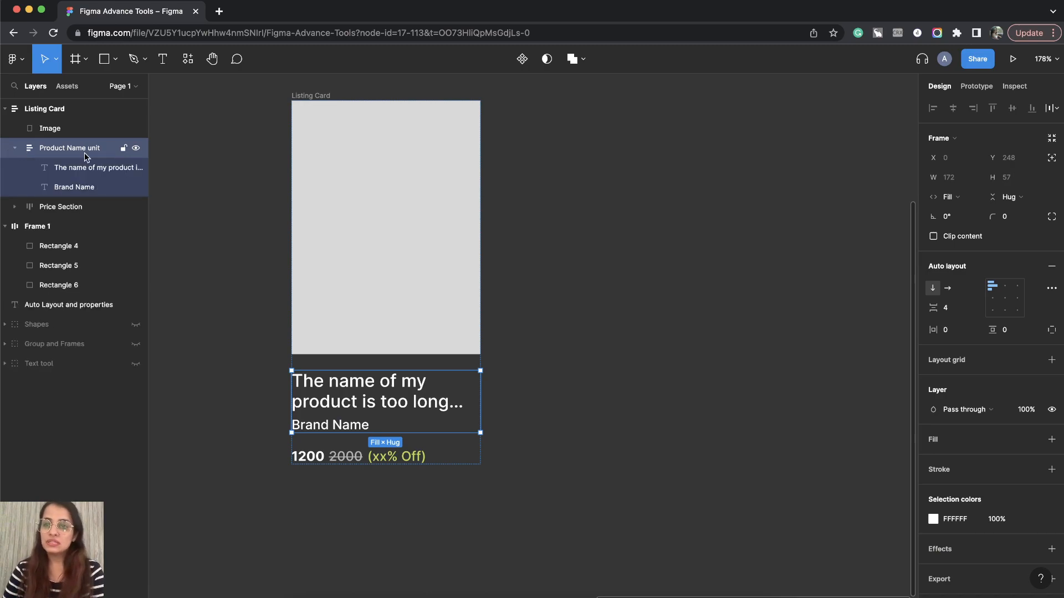
left_click(16, 149)
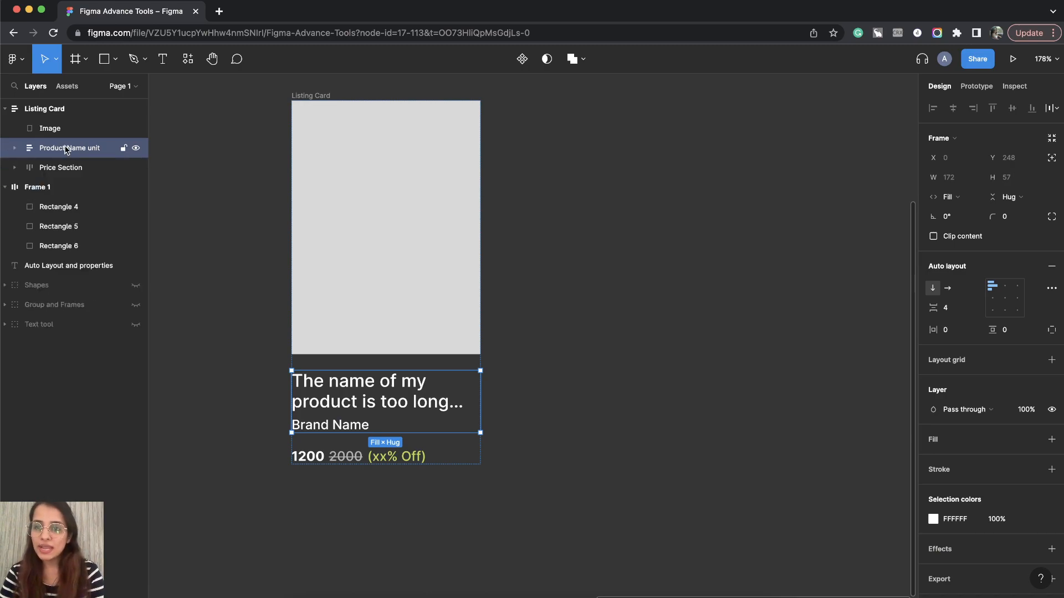
left_click(15, 148)
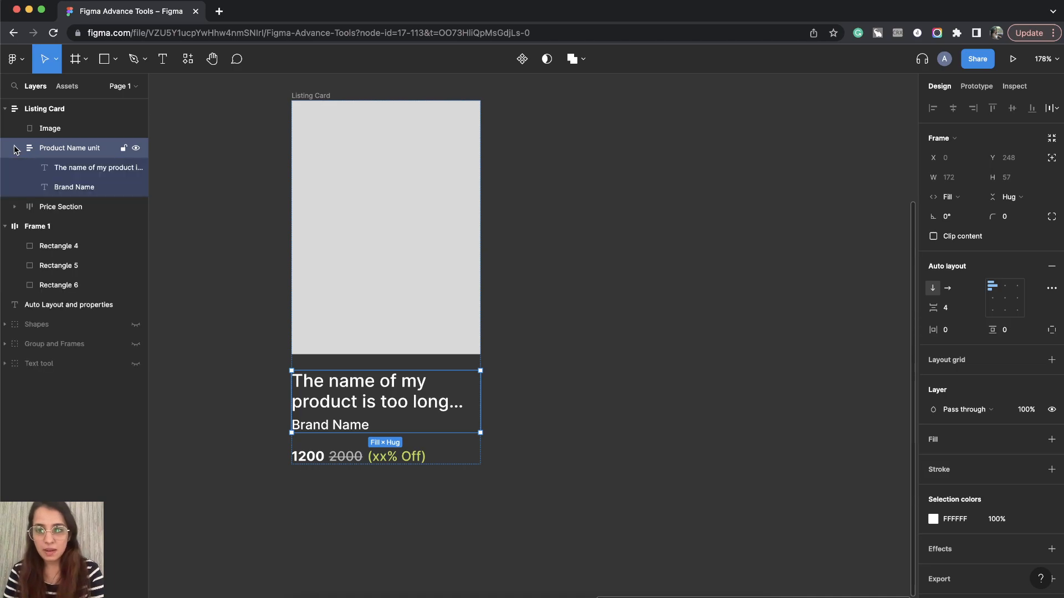
Set the horizontal resizing of both the product name and Brand Name texts to Fill container.
left_click(88, 167)
left_click(76, 188)
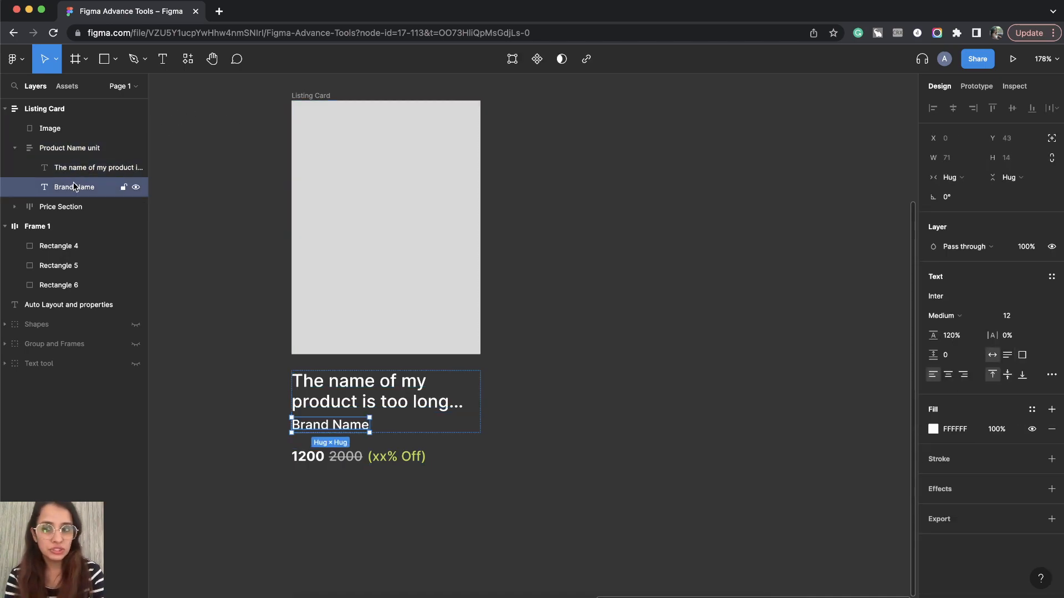
left_click(94, 168, "shift")
left_click(965, 178)
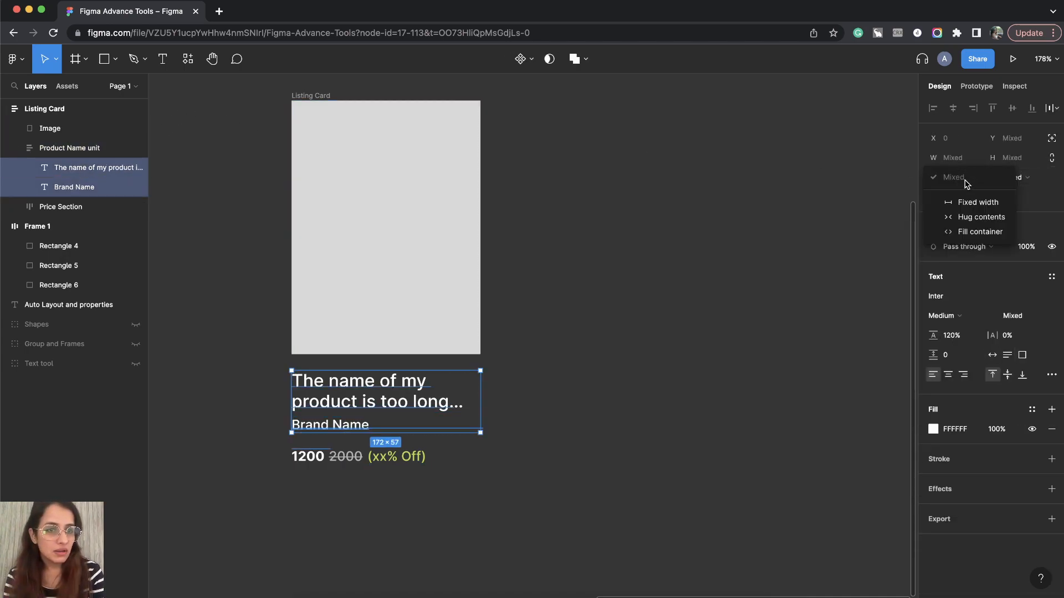
left_click(975, 233)
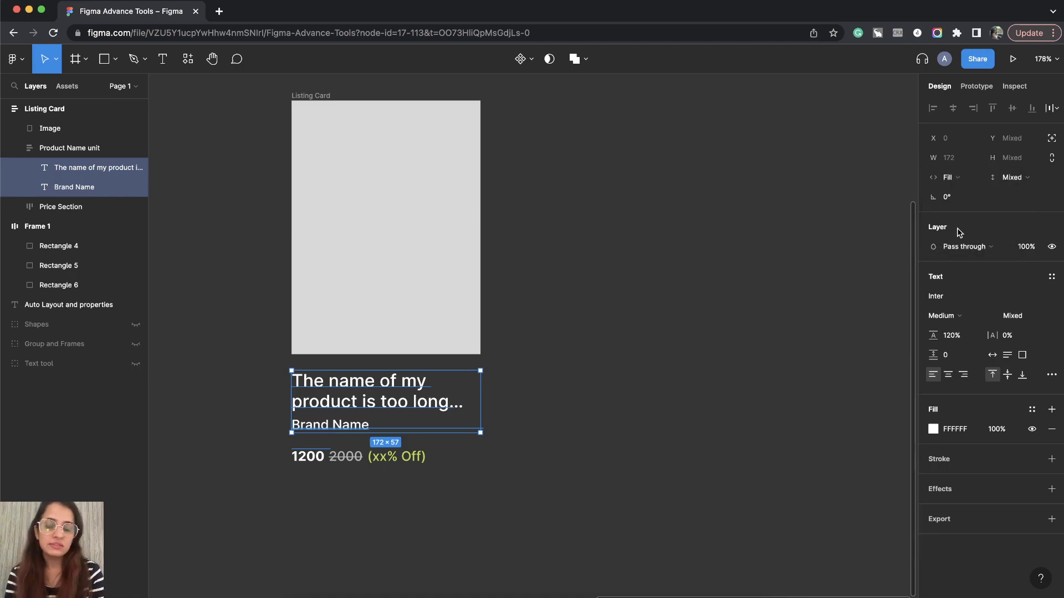
left_click(715, 306)
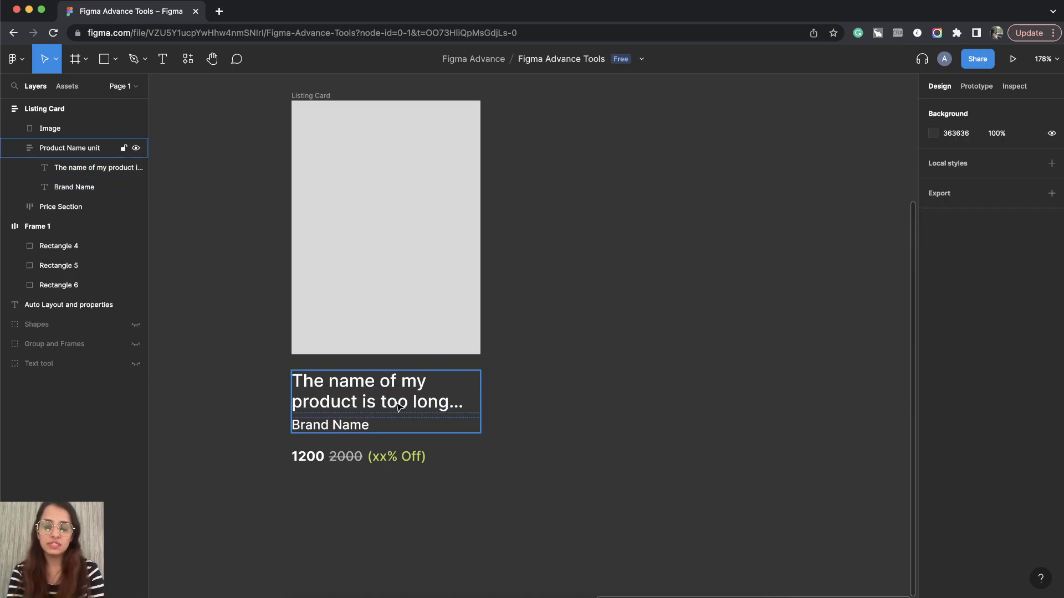
Widen the Listing Card frame to about 175.
left_click(312, 97)
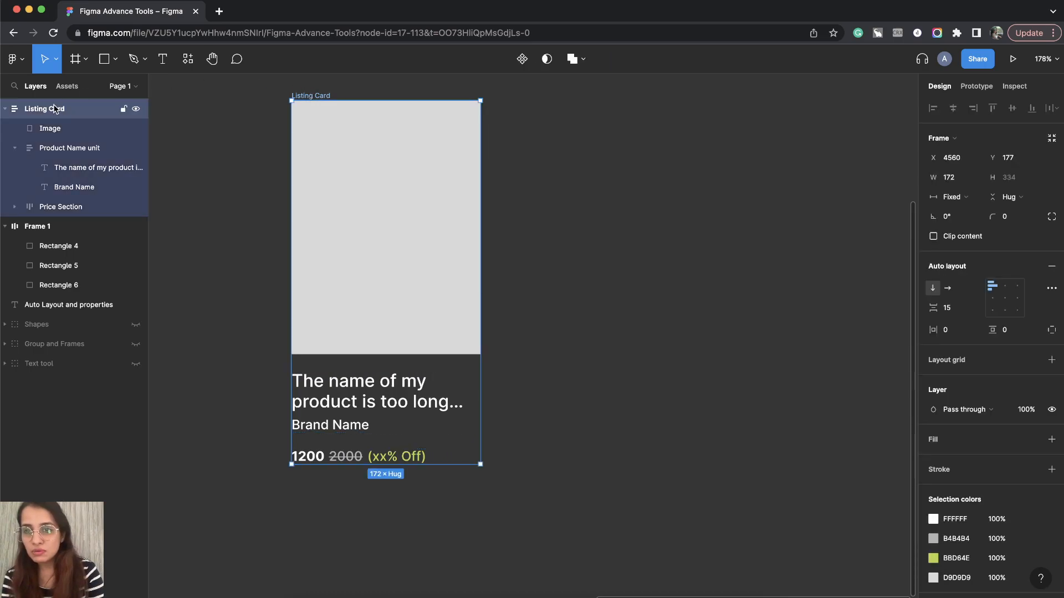
mouse_move(485, 249)
left_mouse_down()
mouse_move(817, 250)
mouse_move(397, 261)
mouse_move(488, 268)
mouse_move(819, 250)
mouse_move(529, 230)
mouse_move(380, 234)
mouse_move(743, 244)
mouse_move(484, 233)
left_mouse_up()
left_click(566, 257)
left_click(377, 272)
Rename the Listing Card frame as Instagram.
left_click(307, 96)
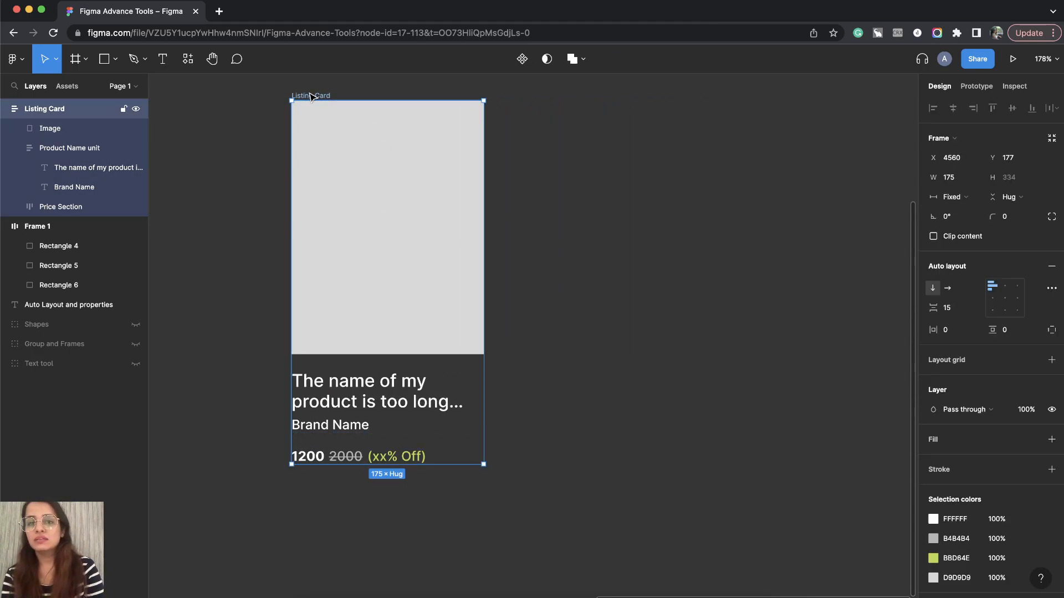
double_click(46, 108)
key("BackSpace")
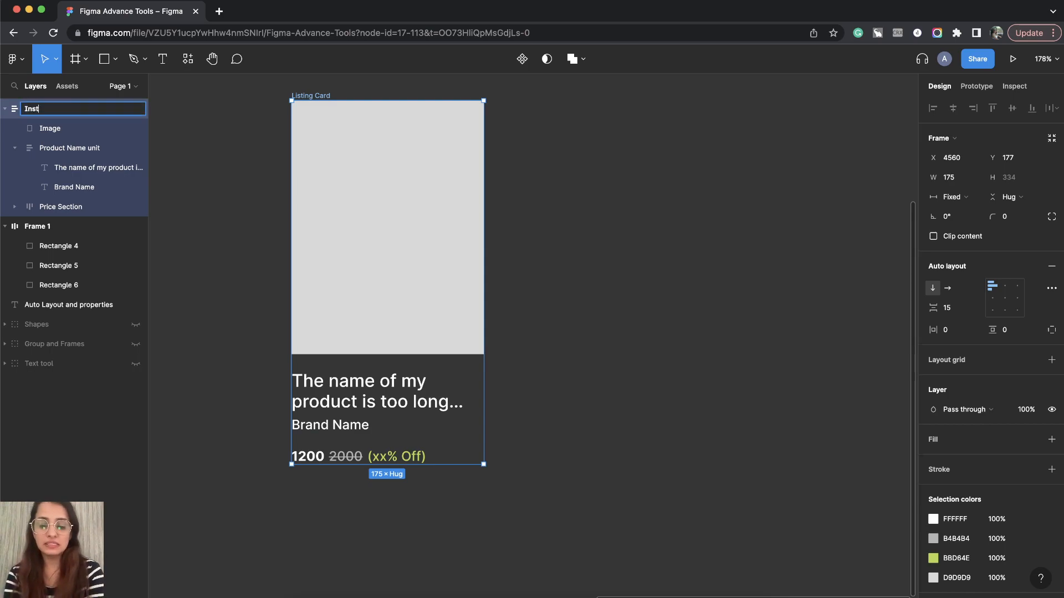
key("Return")
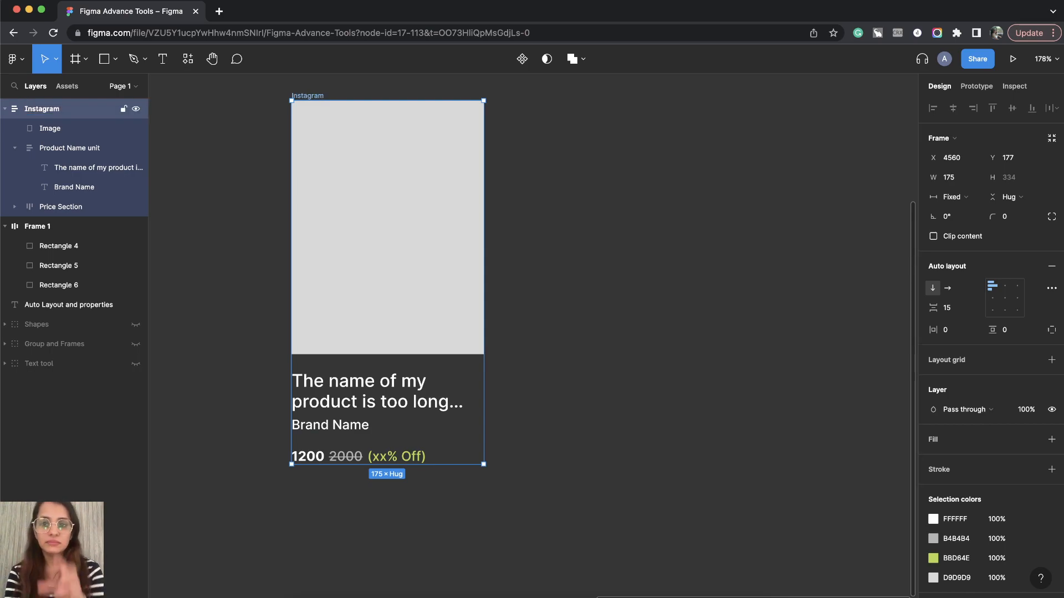
left_click(473, 256)
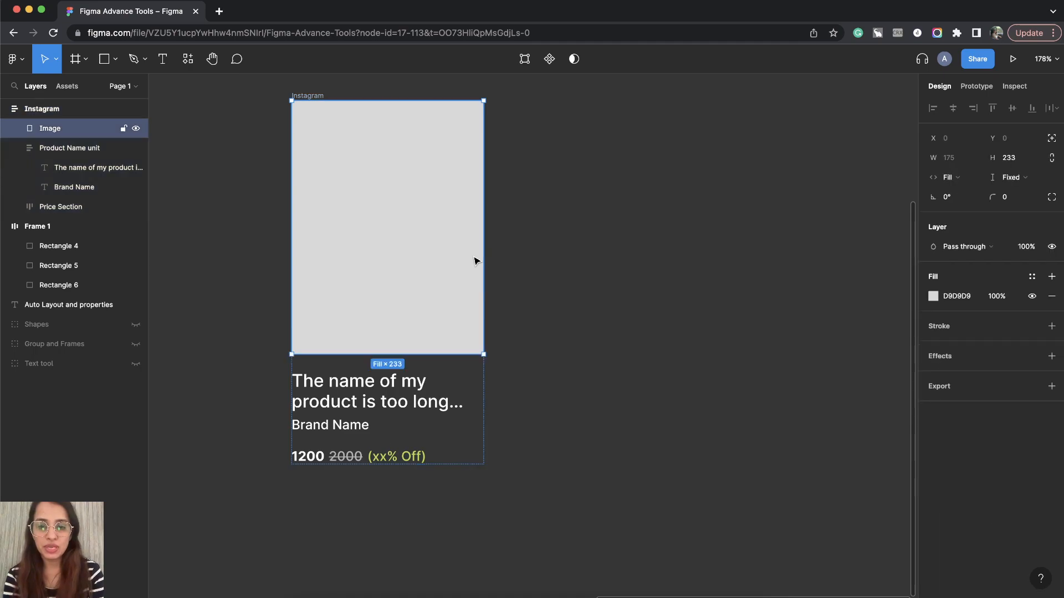
Set the height of the grey Image rectangle in the Instagram frame to 150.
left_click(1012, 161)
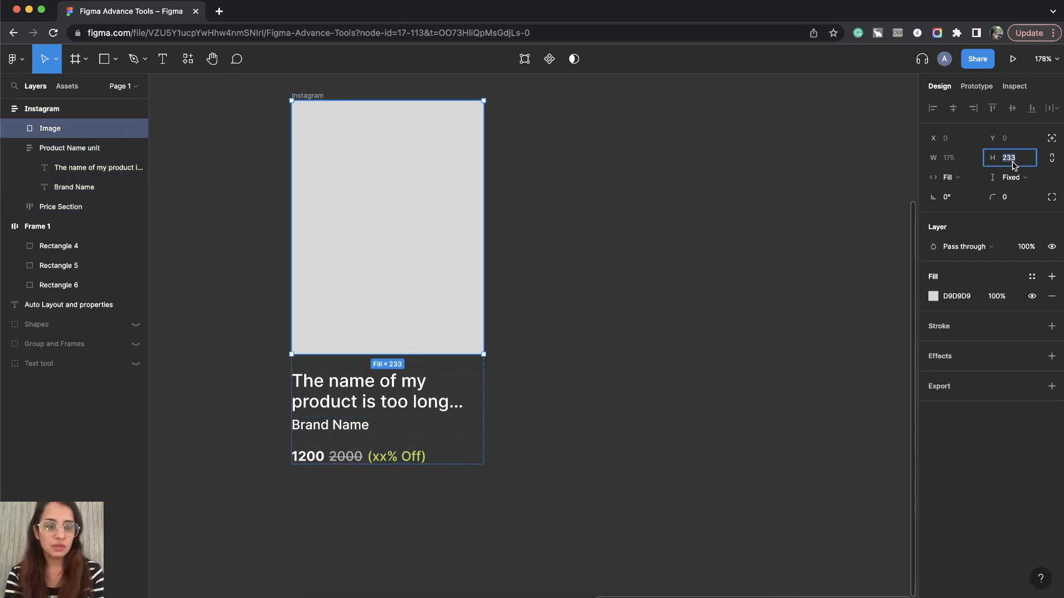
type("150")
key("Return")
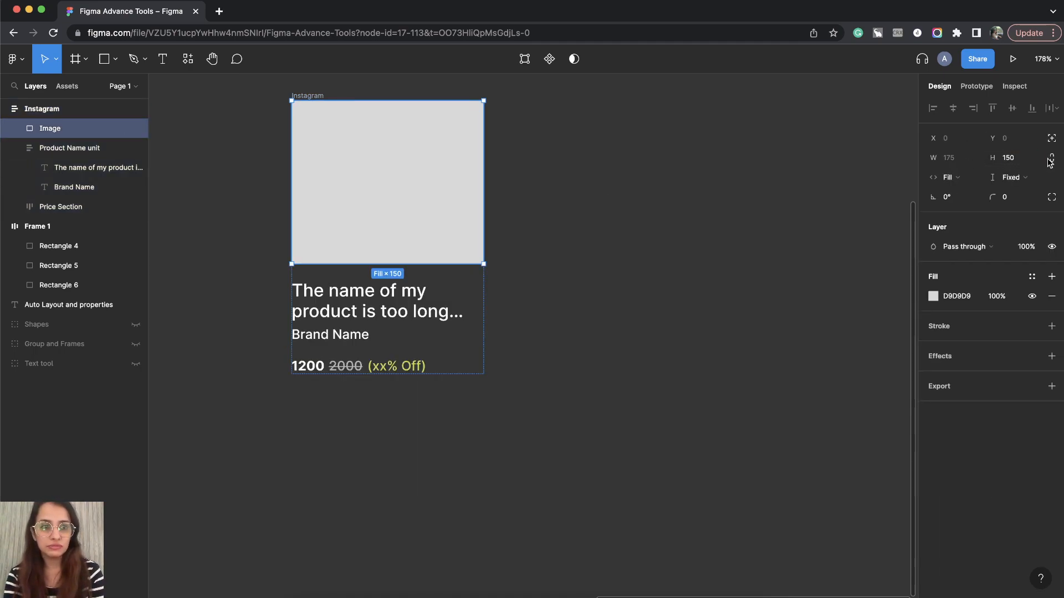
left_click(567, 344)
Set the font size of the product name text below the image to 10.
double_click(344, 292)
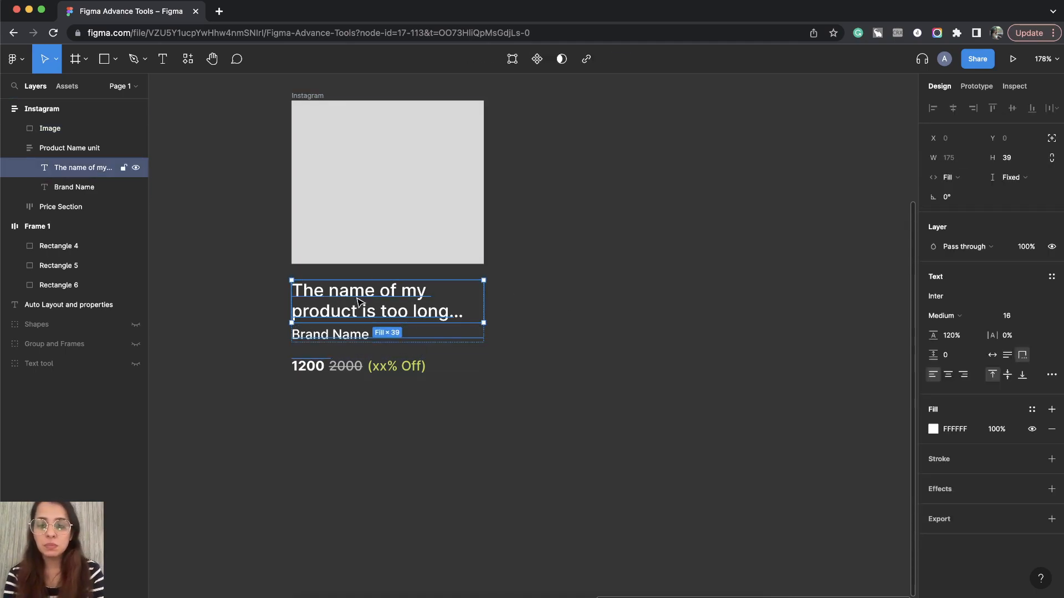
left_click(1019, 319)
type("10")
key("Return")
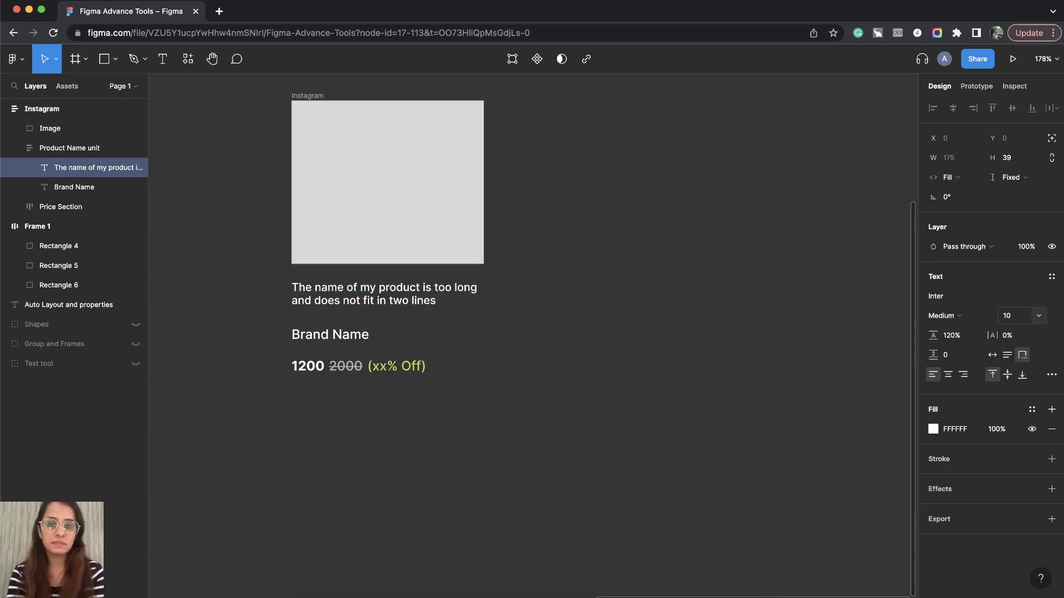
Lengthen the product name text with a period and six pasted copies of "The name of my product is too long and does not fit in two lines".
double_click(431, 301)
left_click(431, 301)
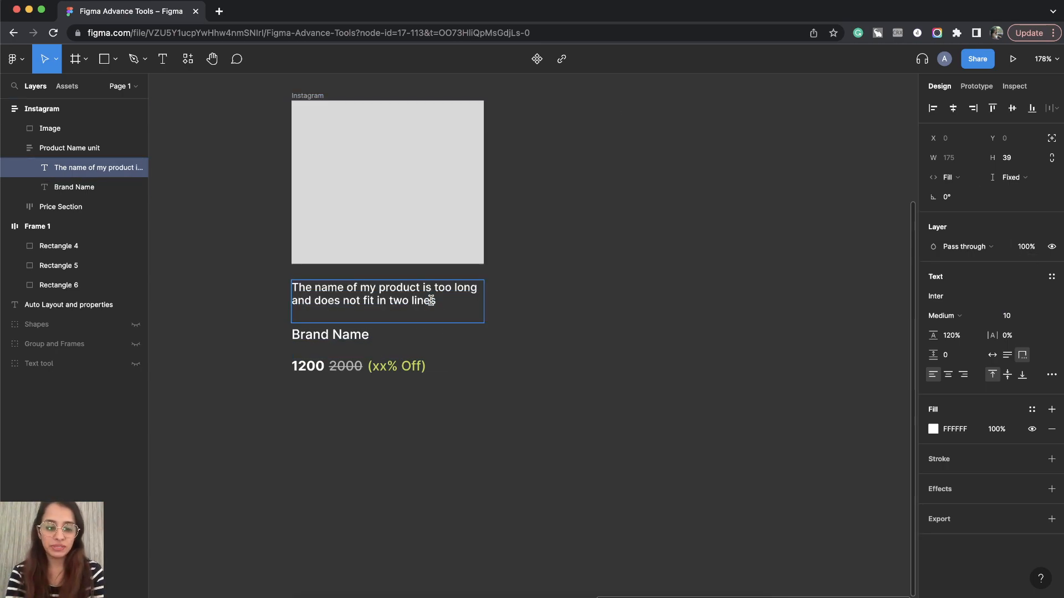
type(".")
key("super+v")
key("super+v")
key("super+v")
key("super+v")
key("super+v")
key("super+v")
left_click(591, 419)
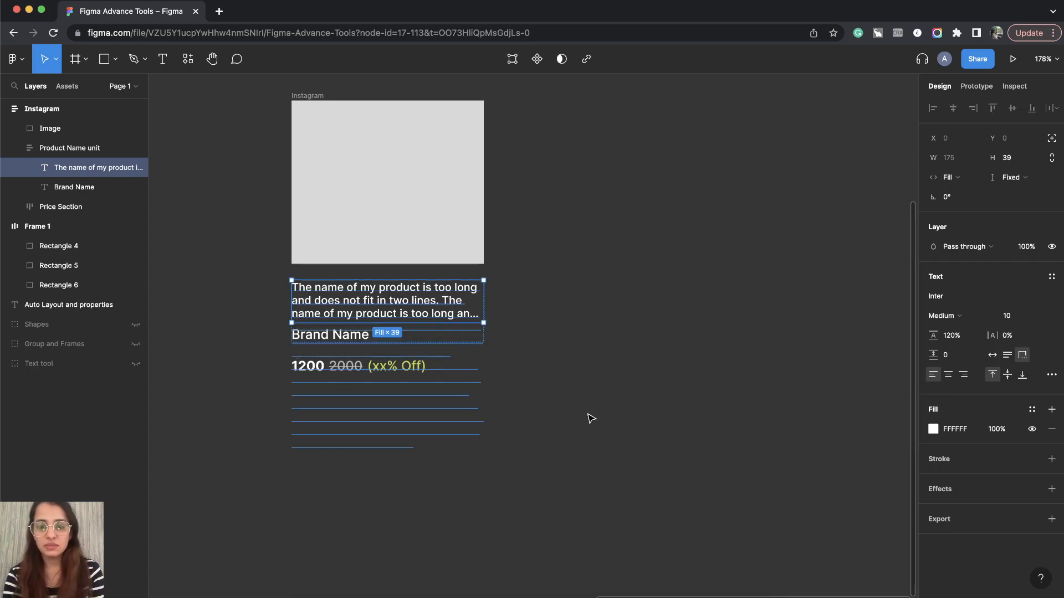
left_click(331, 339)
key("Delete")
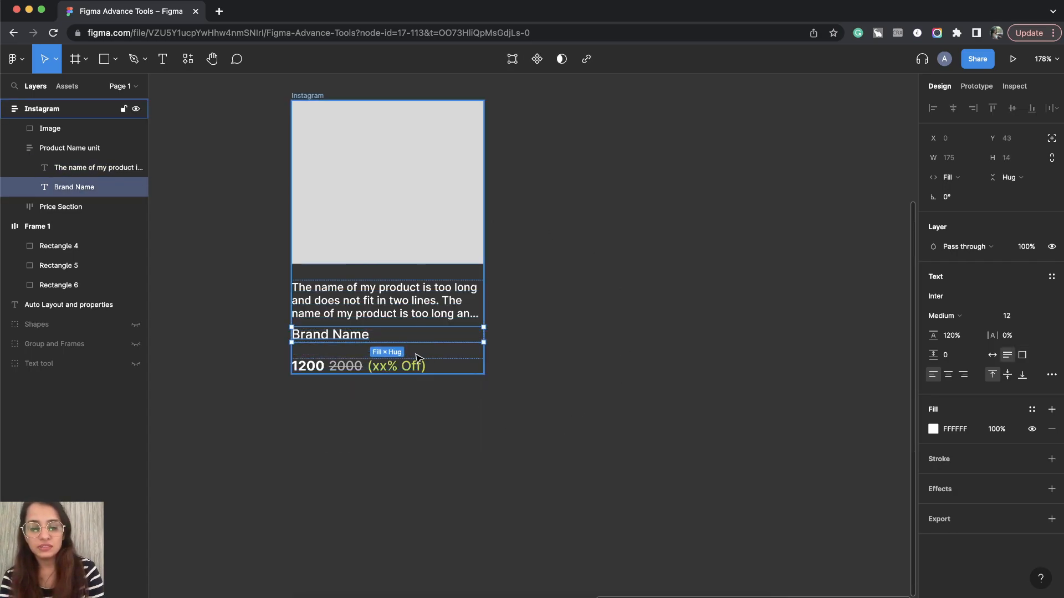
left_click(387, 352)
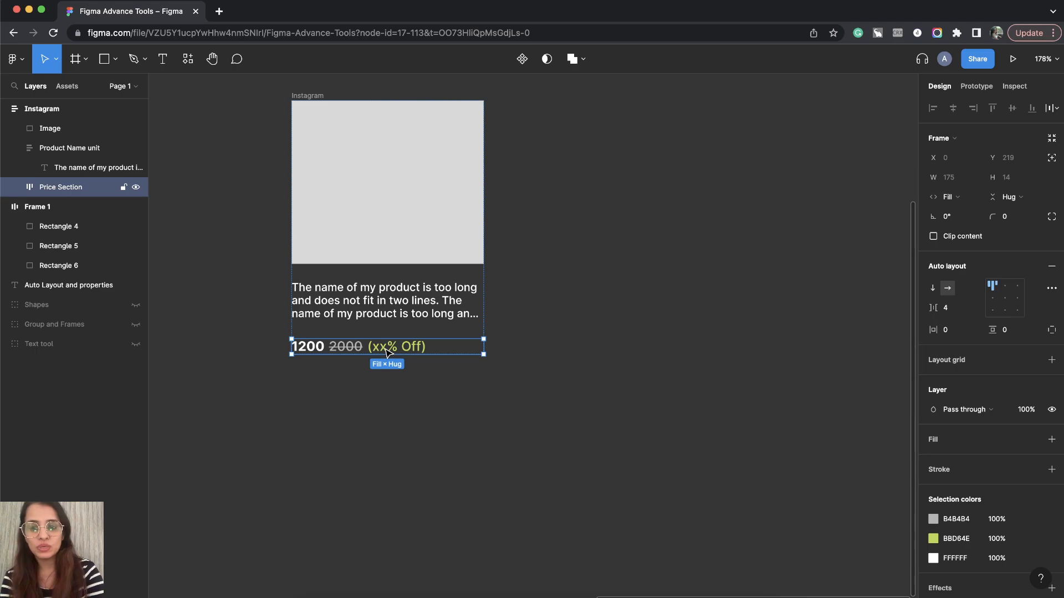
key("ctrl+z")
key("ctrl+z")
Delete the Price Section and replace the Brand Name text with "Name of the Person".
left_click(359, 364)
key("Delete")
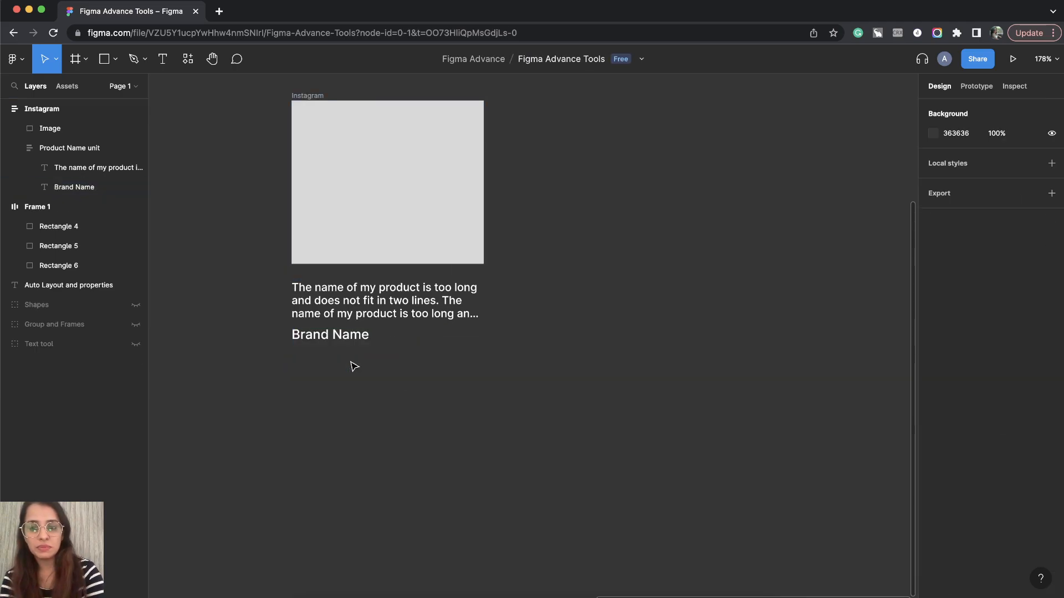
left_click(332, 334)
left_click(333, 335)
double_click(334, 335)
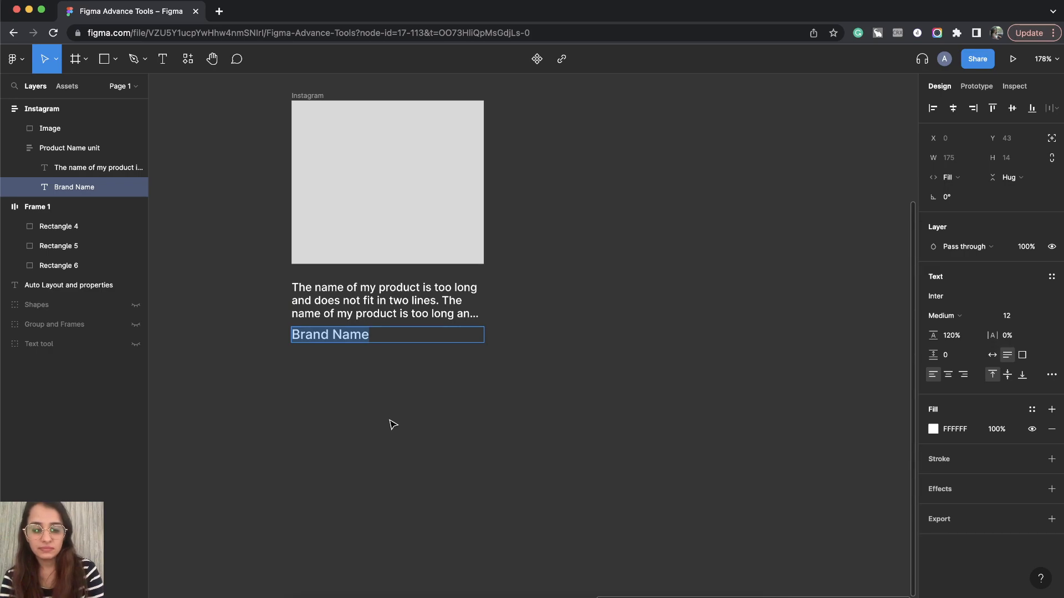
type("Nam")
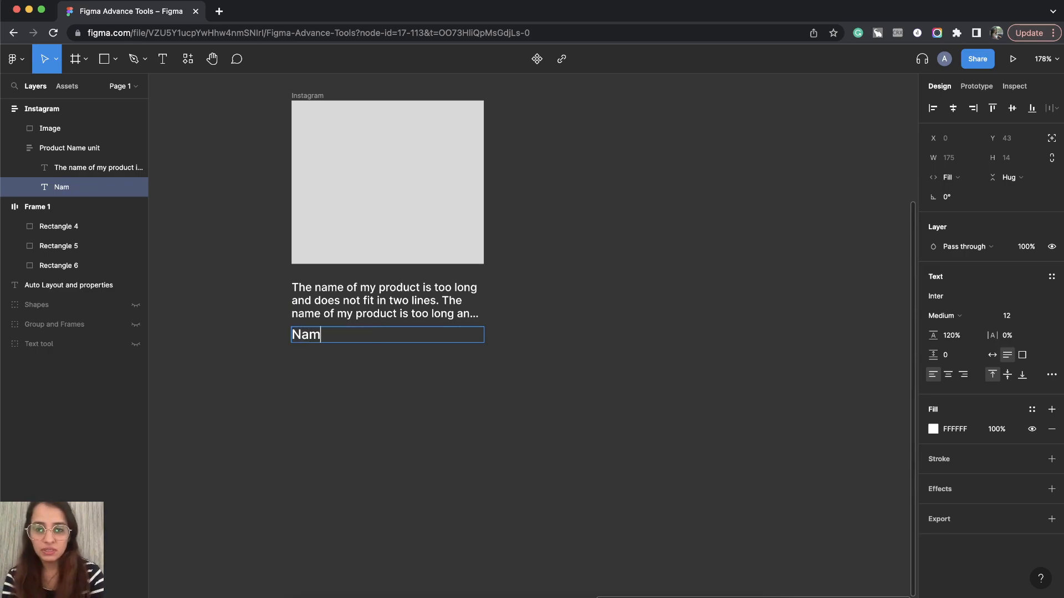
type("e of the PErso")
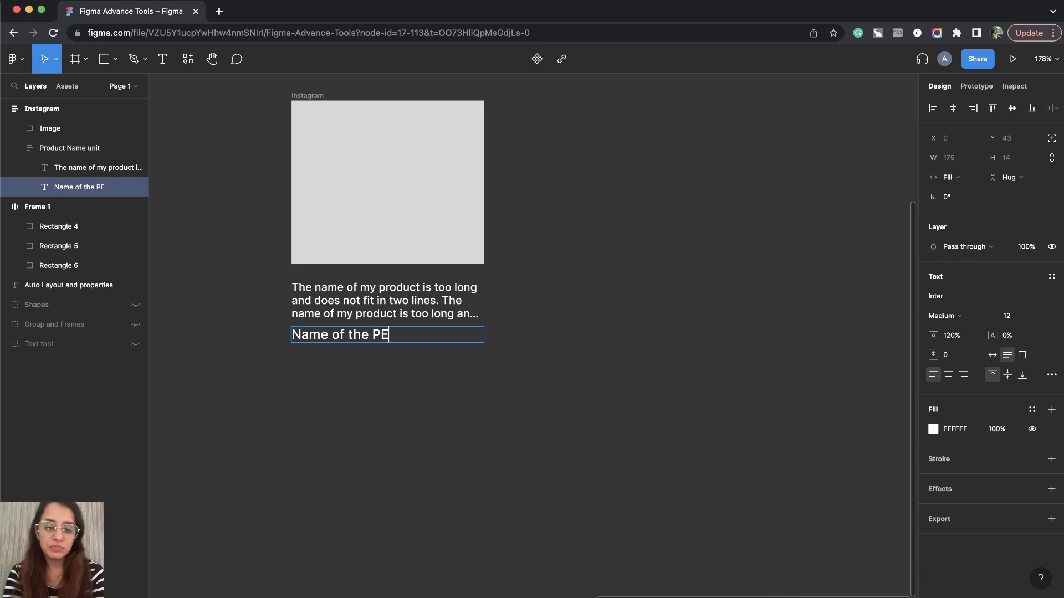
key("BackSpace")
key("BackSpace")
key("BackSpace")
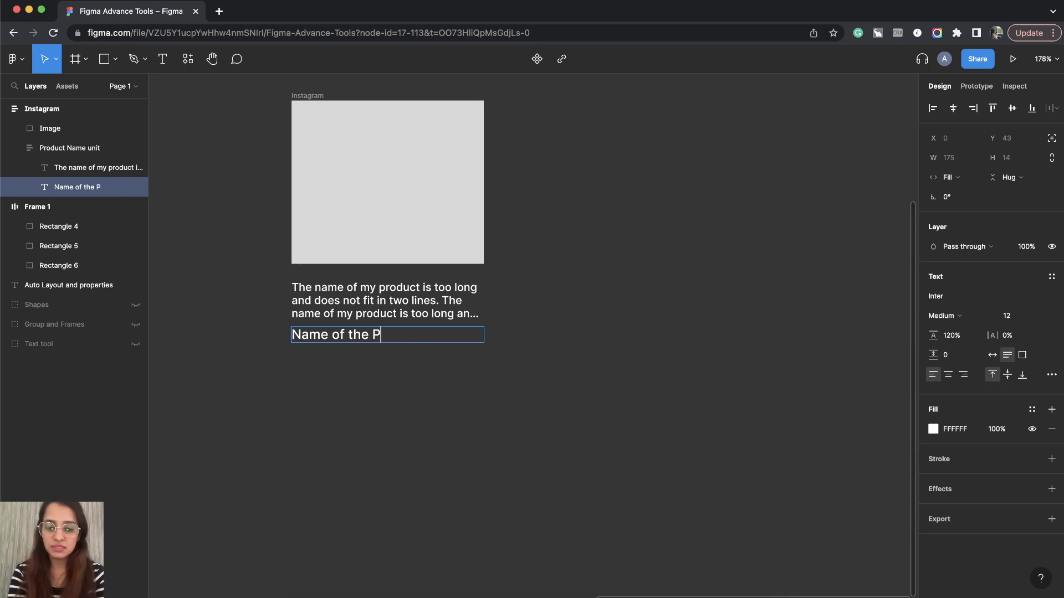
key("Return")
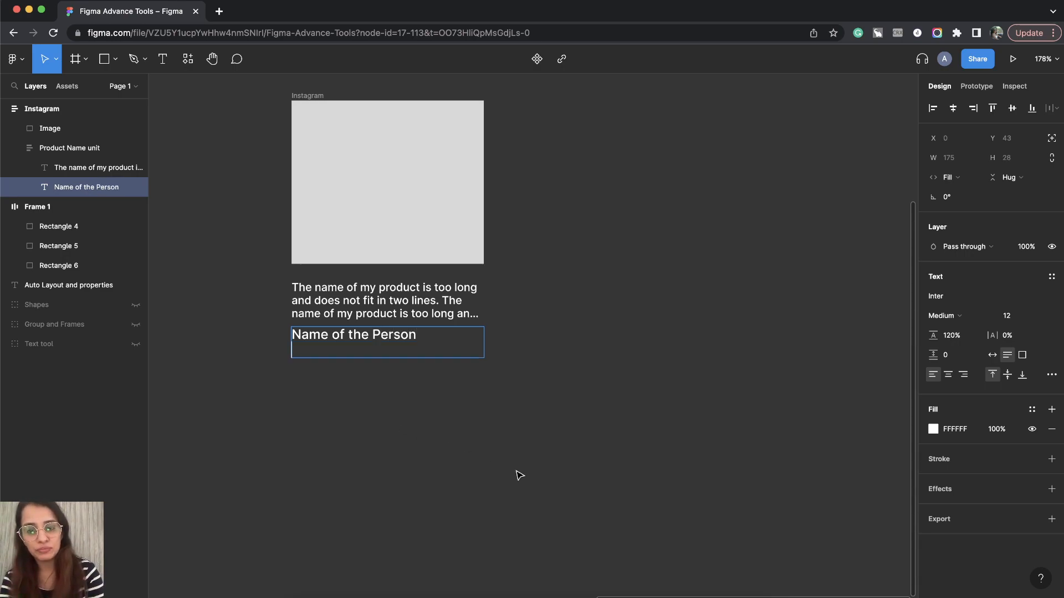
key("BackSpace")
left_click(546, 458)
Change the long product text's resizing from truncation to Fixed size in its type settings.
left_click(457, 302)
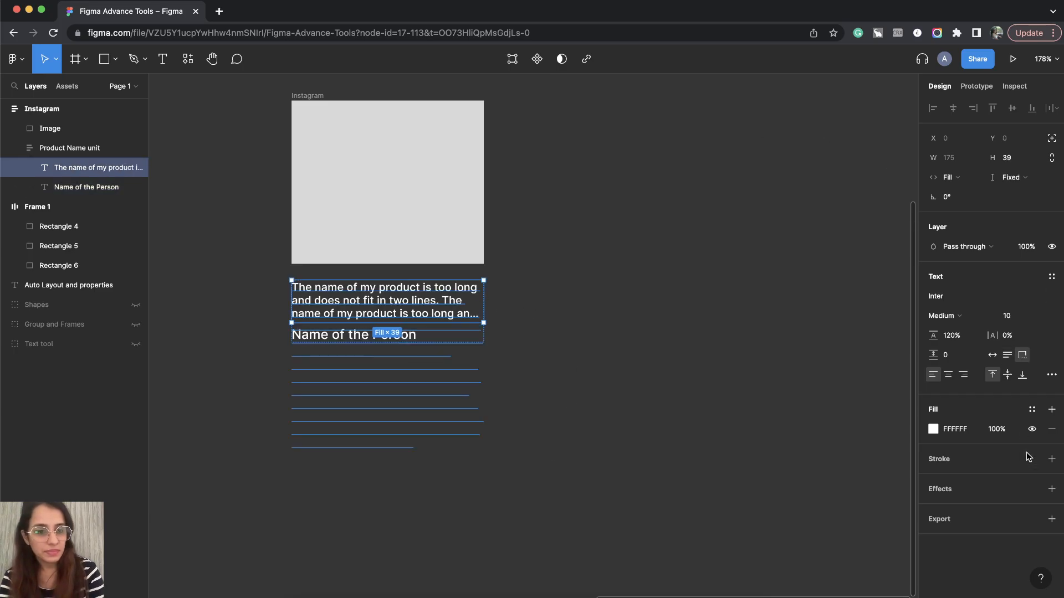
left_click(1051, 374)
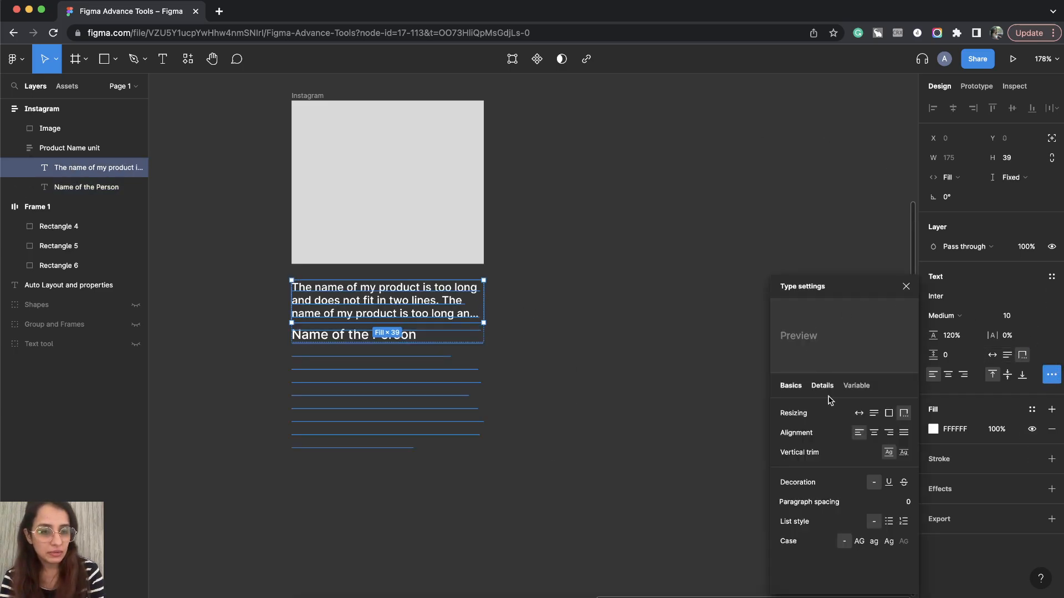
left_click(888, 414)
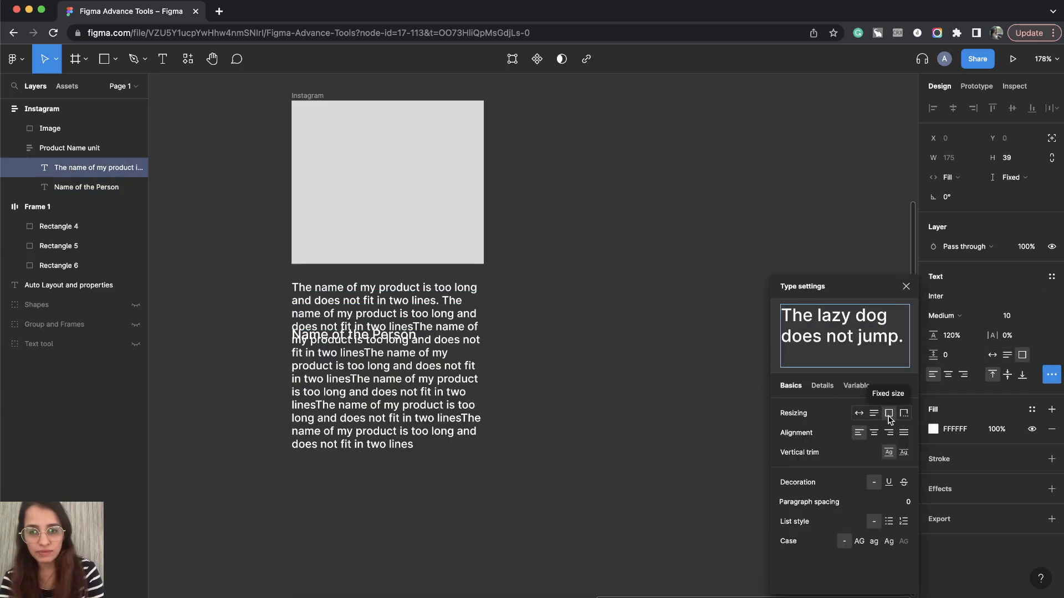
left_click(906, 286)
left_click(545, 325)
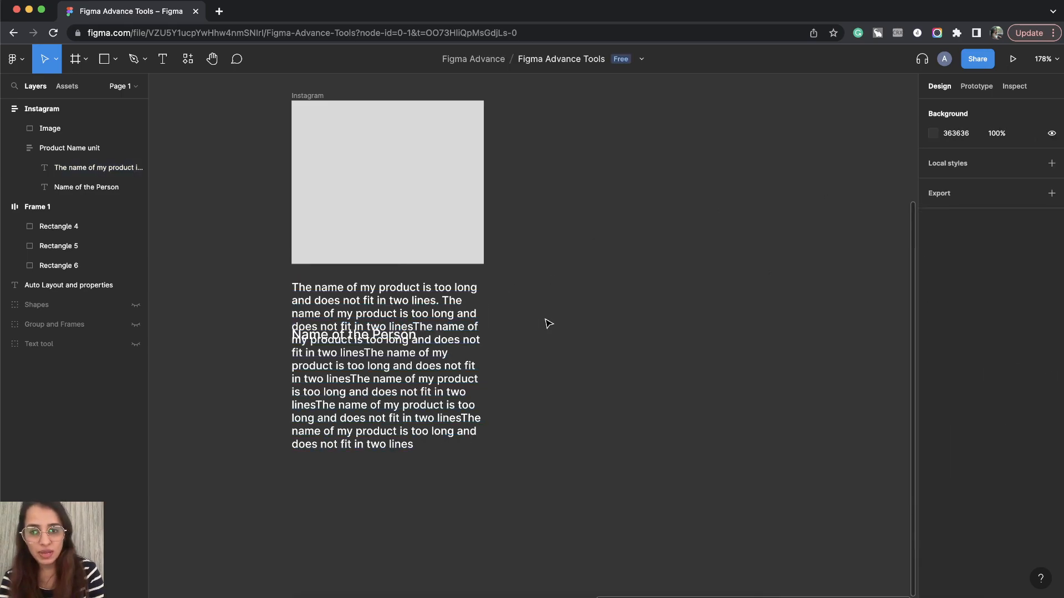
Set the vertical resizing of the long product text to Hug contents.
left_click(333, 298)
scroll(332, 298, "up", 5)
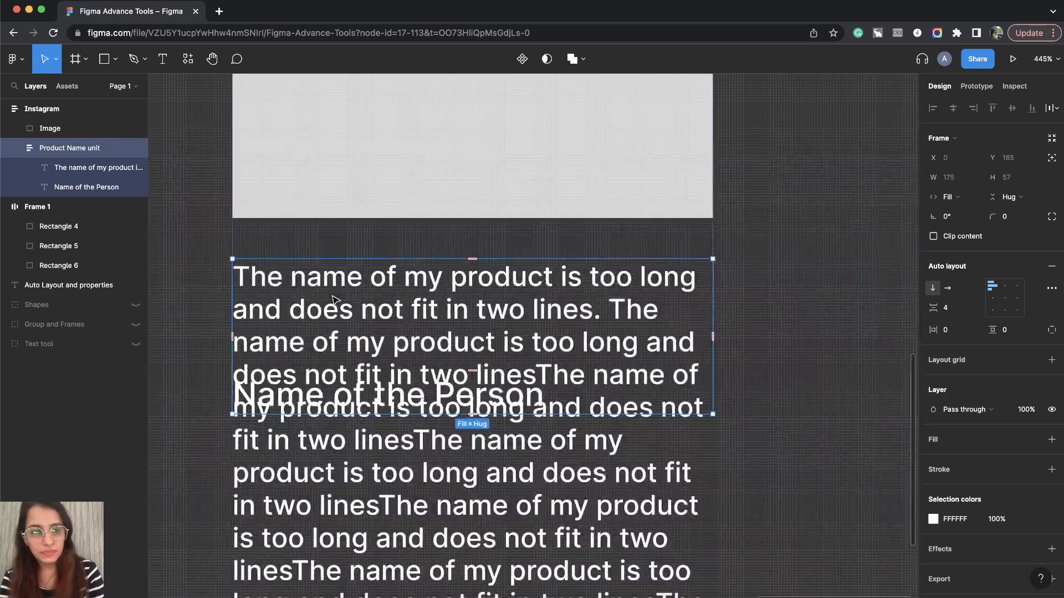
left_click(334, 305)
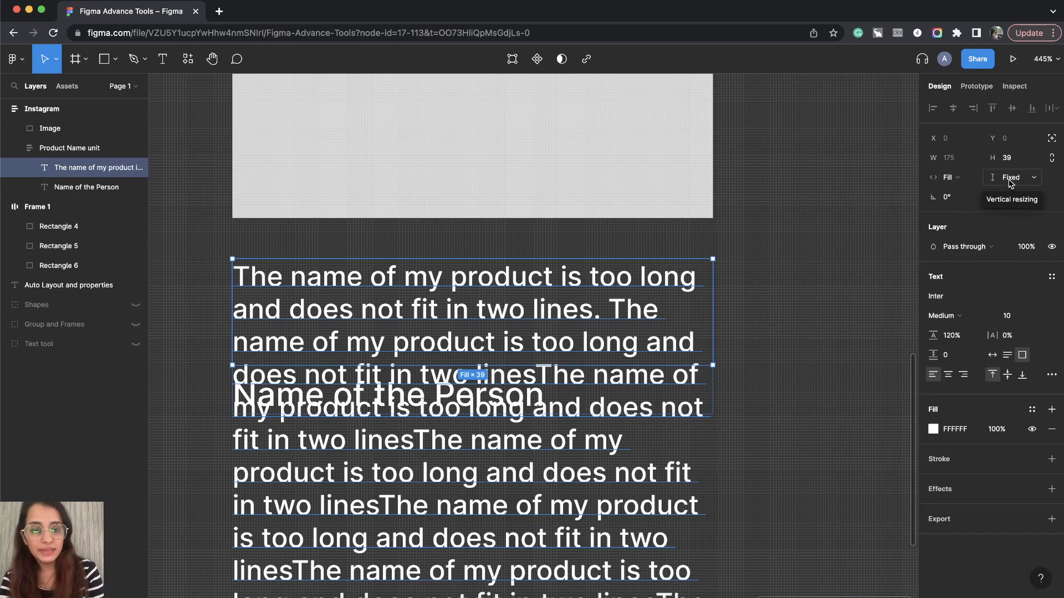
scroll(618, 399, "down", 3)
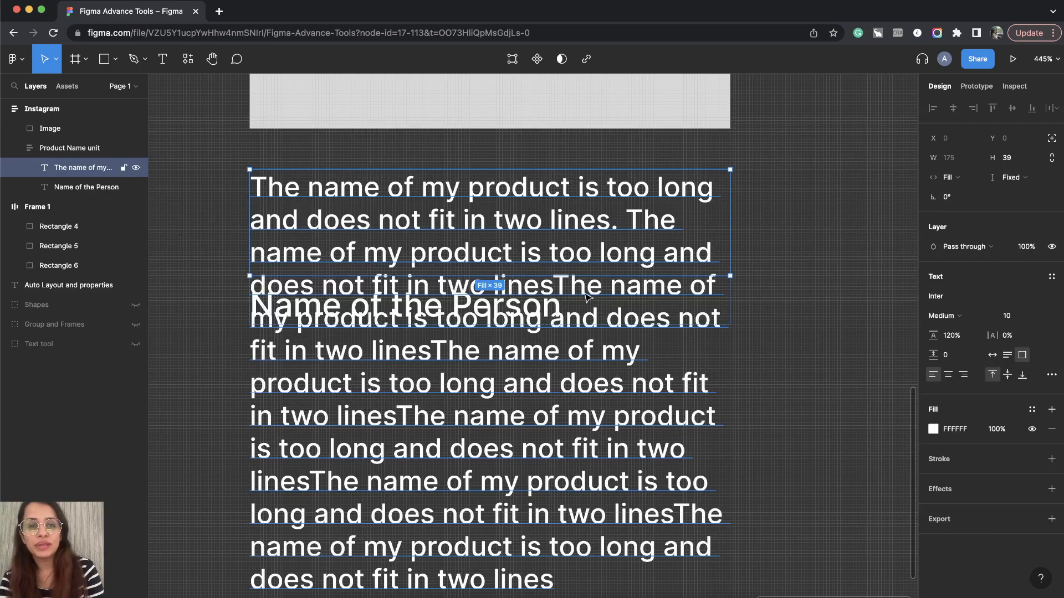
left_click(1019, 178)
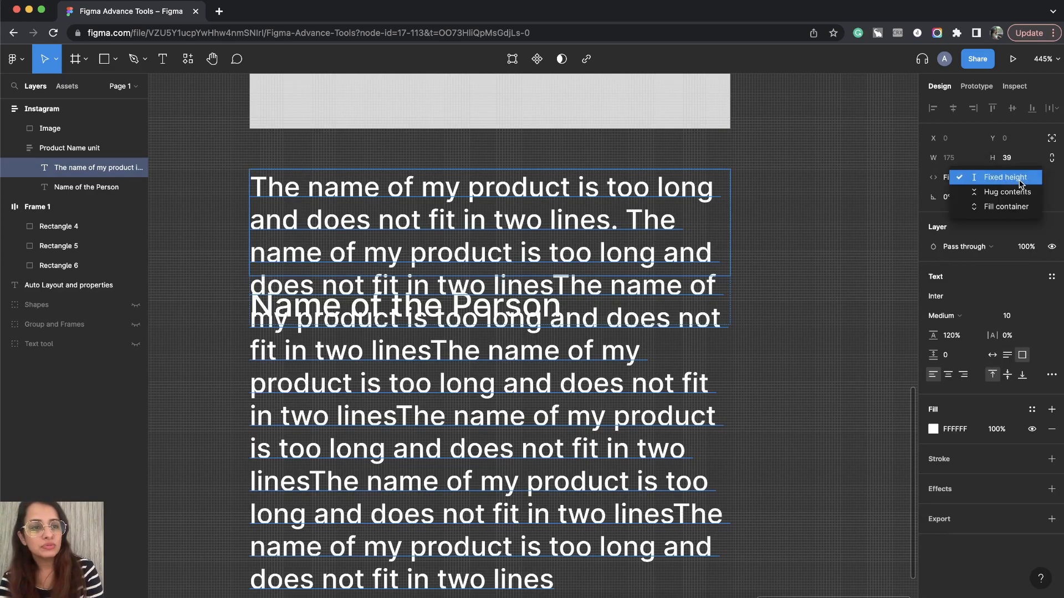
left_click(998, 200)
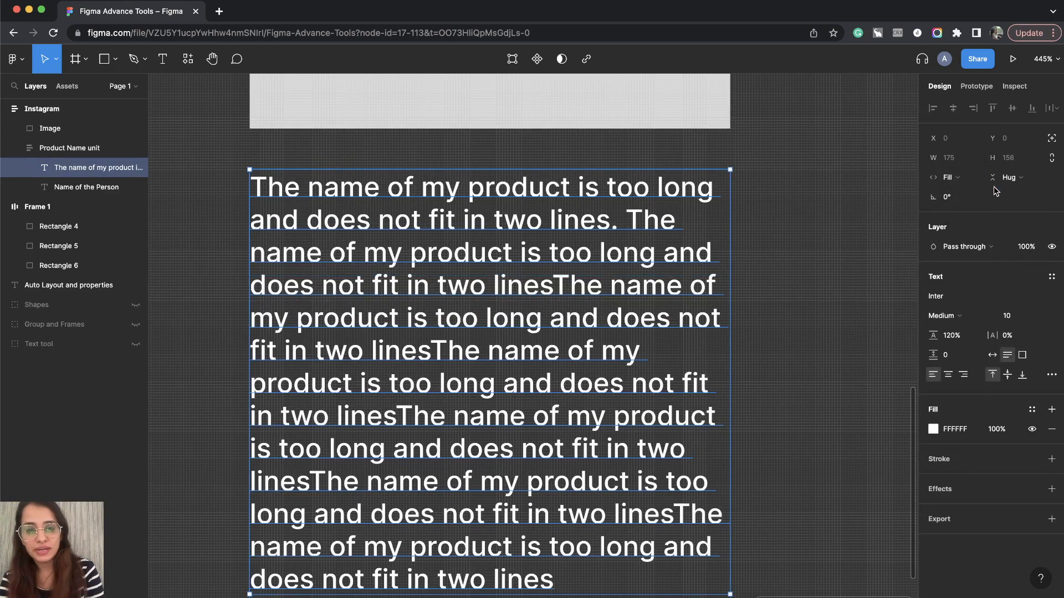
scroll(601, 328, "down", 3)
scroll(598, 328, "down", 5)
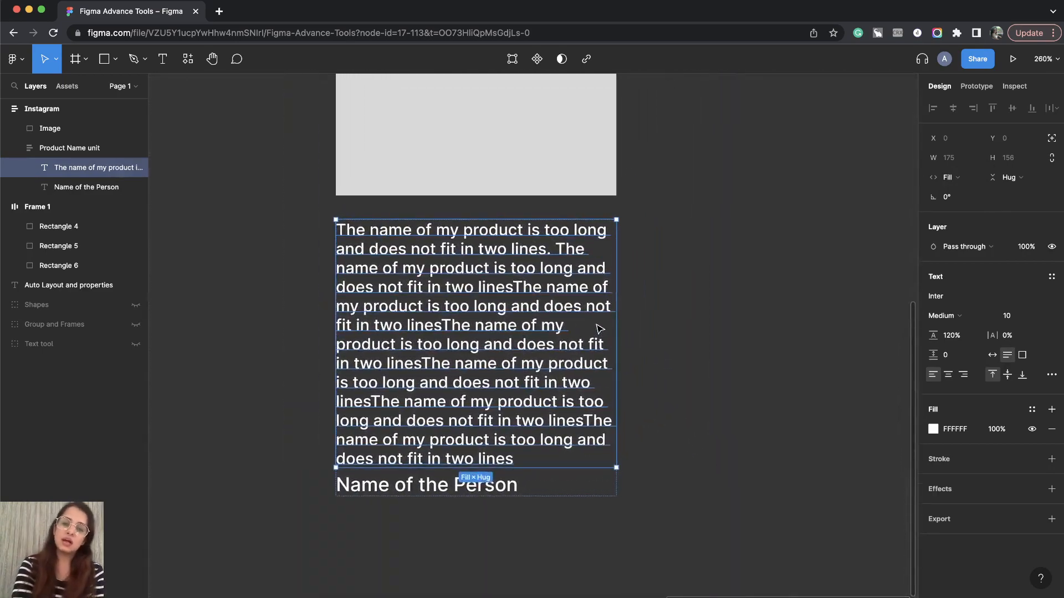
left_click(681, 344)
Shorten the long product text by deleting everything after "The name of" on its sixth line.
scroll(491, 350, "down", 3)
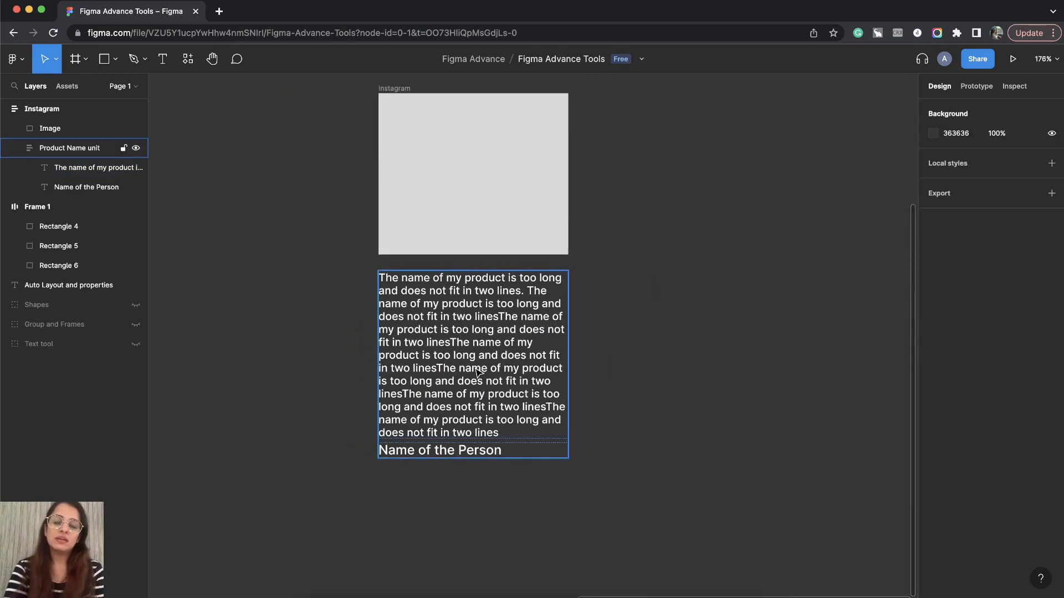
double_click(492, 379)
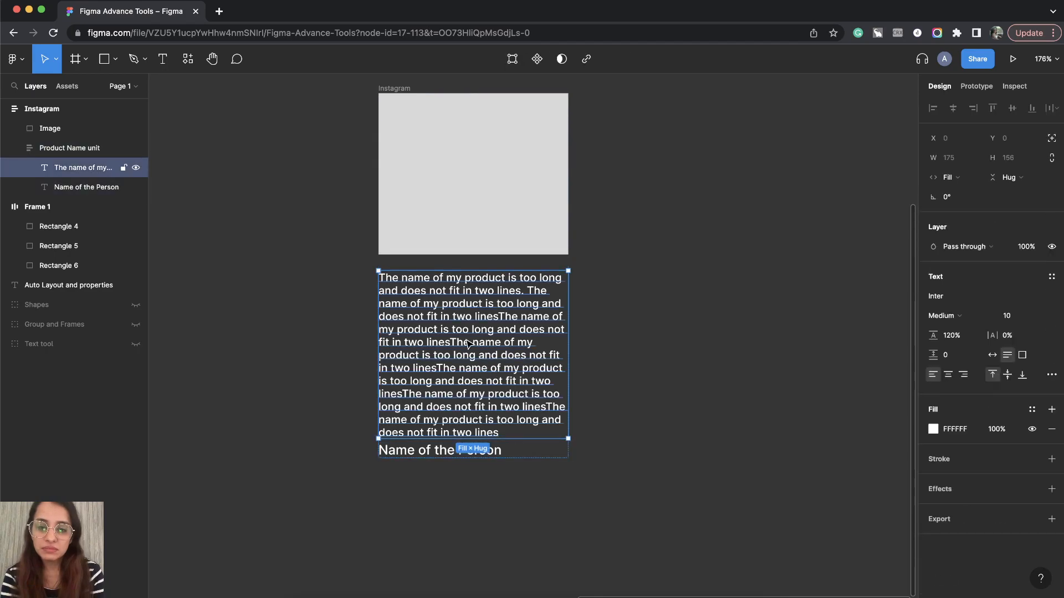
double_click(487, 358)
left_click_drag(516, 343, 572, 448)
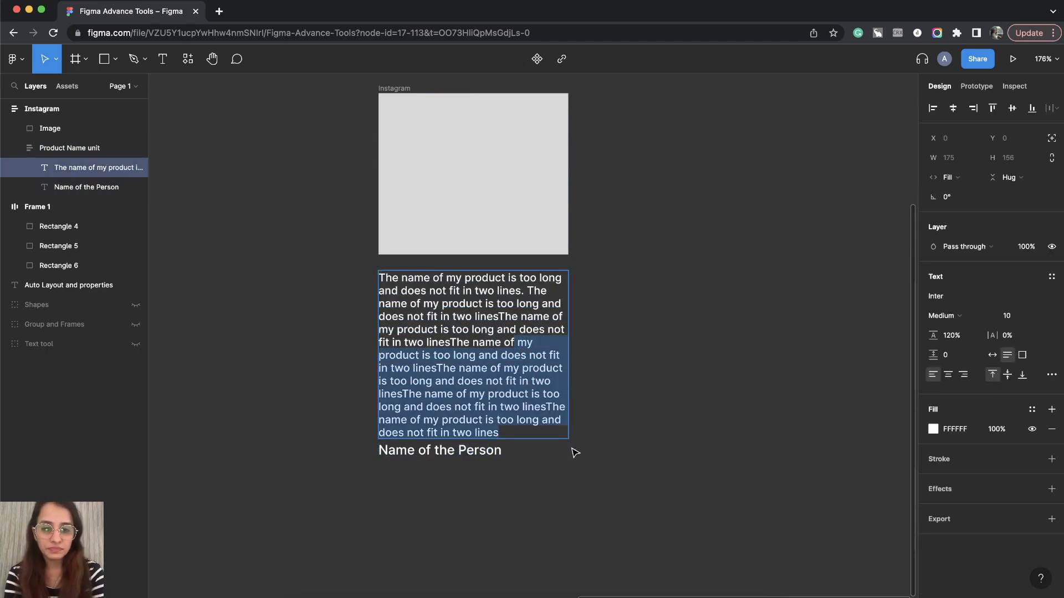
key("BackSpace")
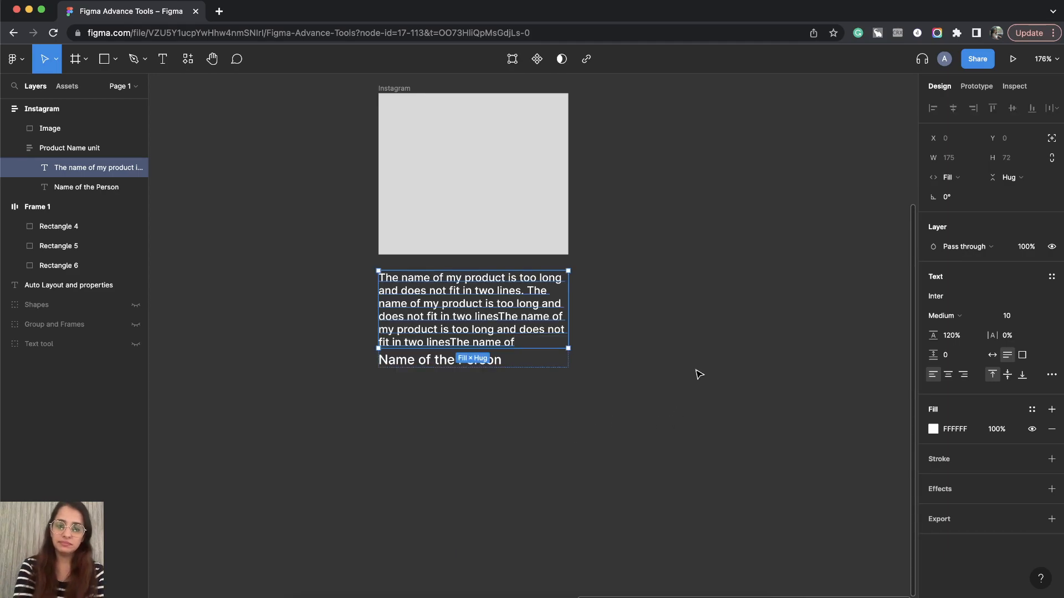
left_click(648, 376)
Recolour the "Name of the Person" text to yellow-green BFCD6B.
scroll(650, 379, "up", 2)
left_click(366, 129)
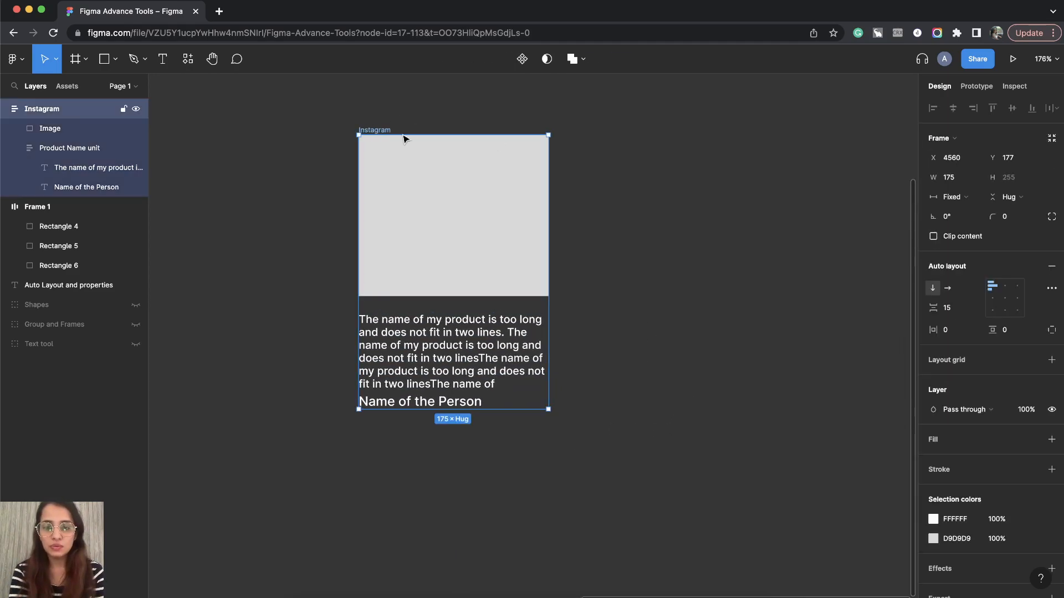
left_click(407, 403)
left_click(407, 404)
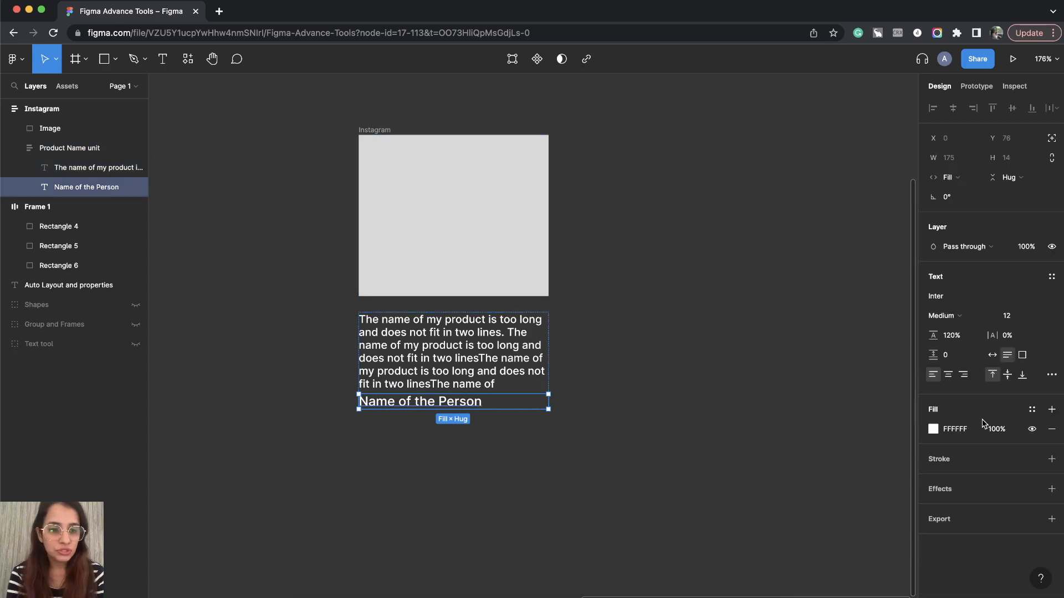
left_click(935, 431)
left_click_drag(815, 373, 867, 332)
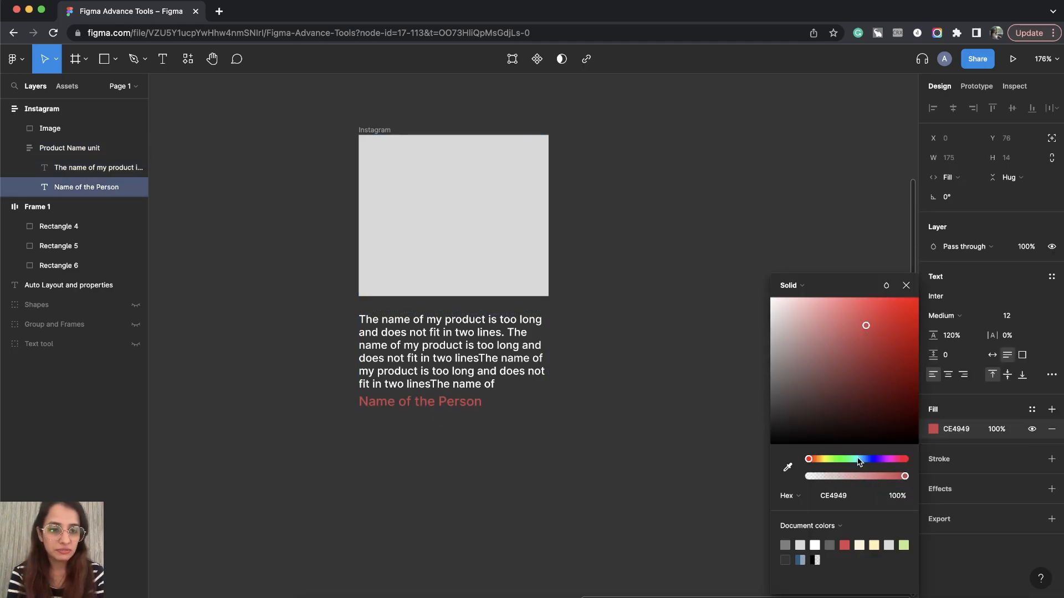
left_click(827, 458)
left_click(905, 286)
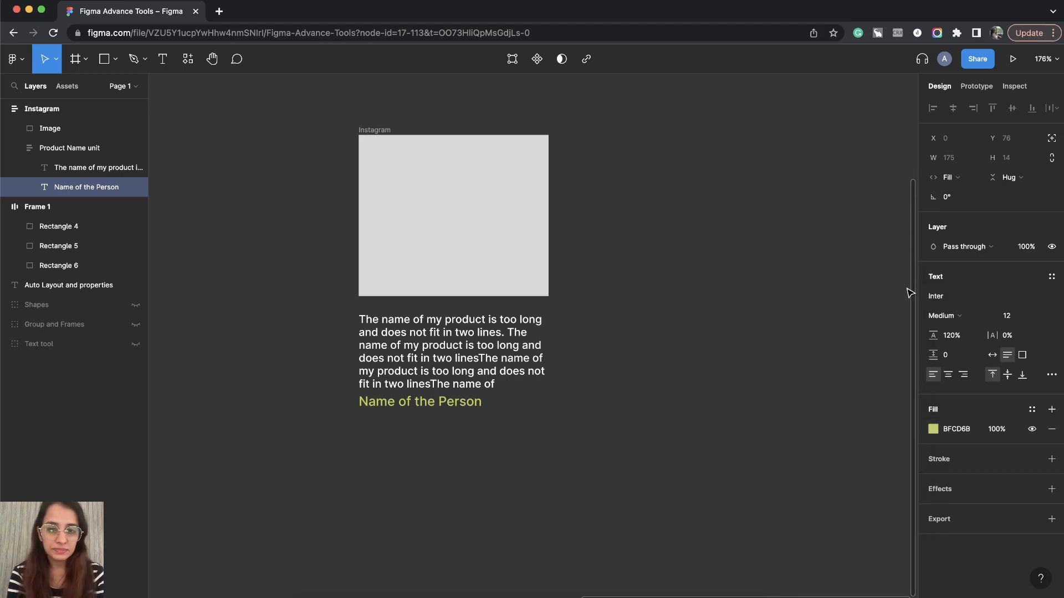
left_click(720, 262)
Duplicate the whole Instagram frame directly below the original and collapse the original's layers.
left_click_drag(327, 122, 620, 518)
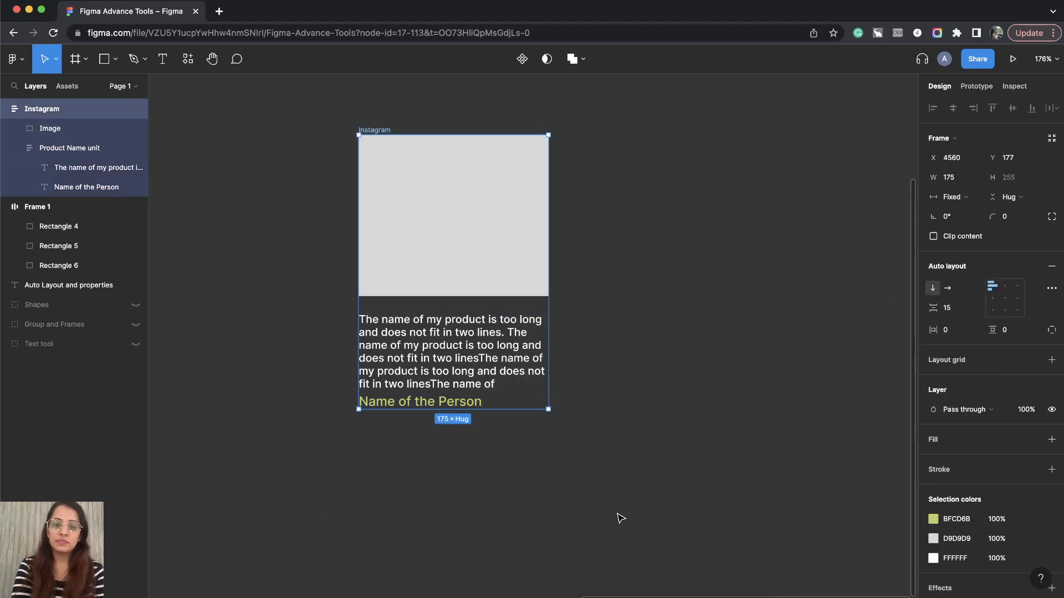
scroll(385, 160, "down", 3)
left_click_drag(437, 174, 435, 401)
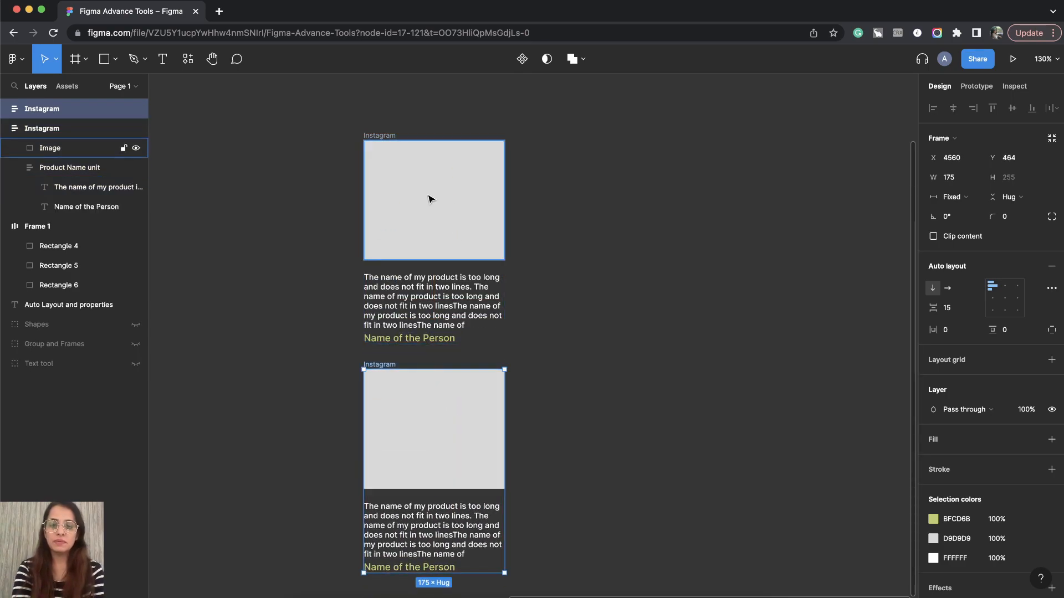
left_click(5, 128)
scroll(410, 288, "down", 3)
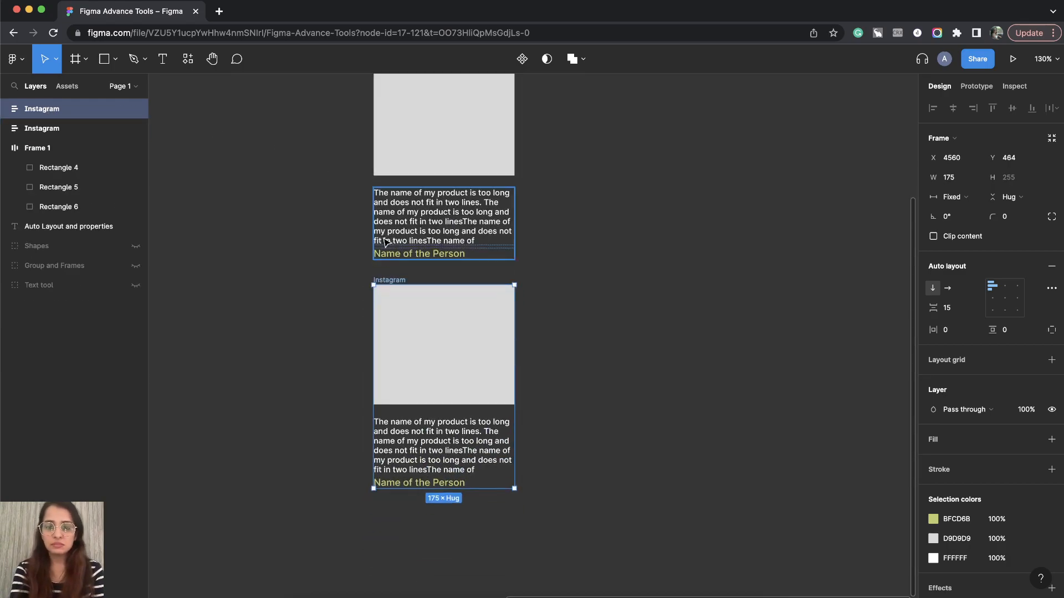
Undo the last duplication of the Instagram frame together with the move of its copy.
scroll(449, 352, "down", 3)
left_click_drag(447, 356, 447, 503)
key("ctrl+z")
key("ctrl+z")
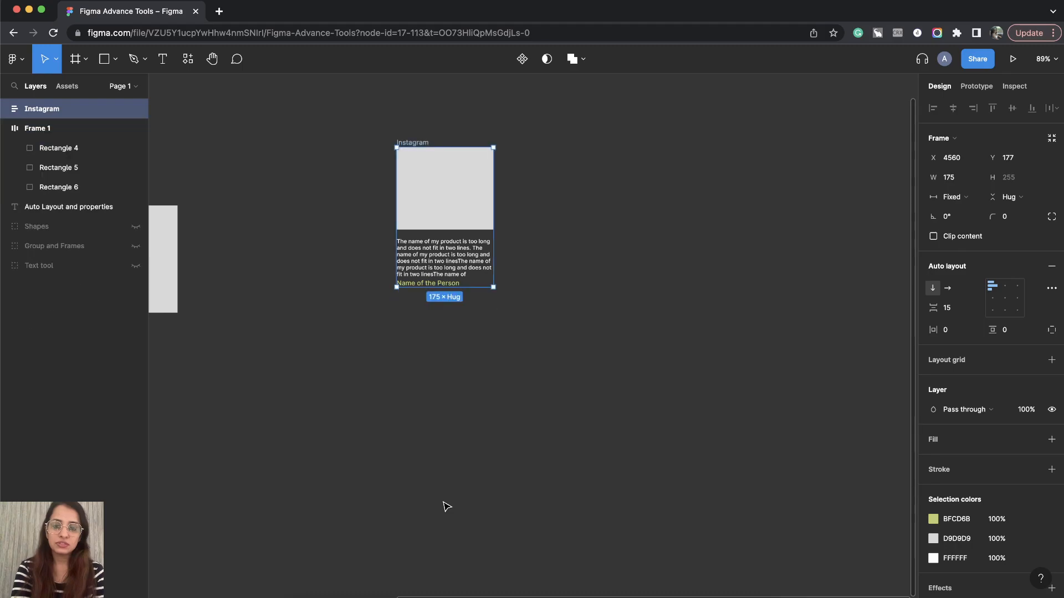
Duplicate the Instagram frame three times straight down with a 32 px gap to make a column of four posts.
left_click_drag(434, 192, 444, 341)
key("ctrl+d")
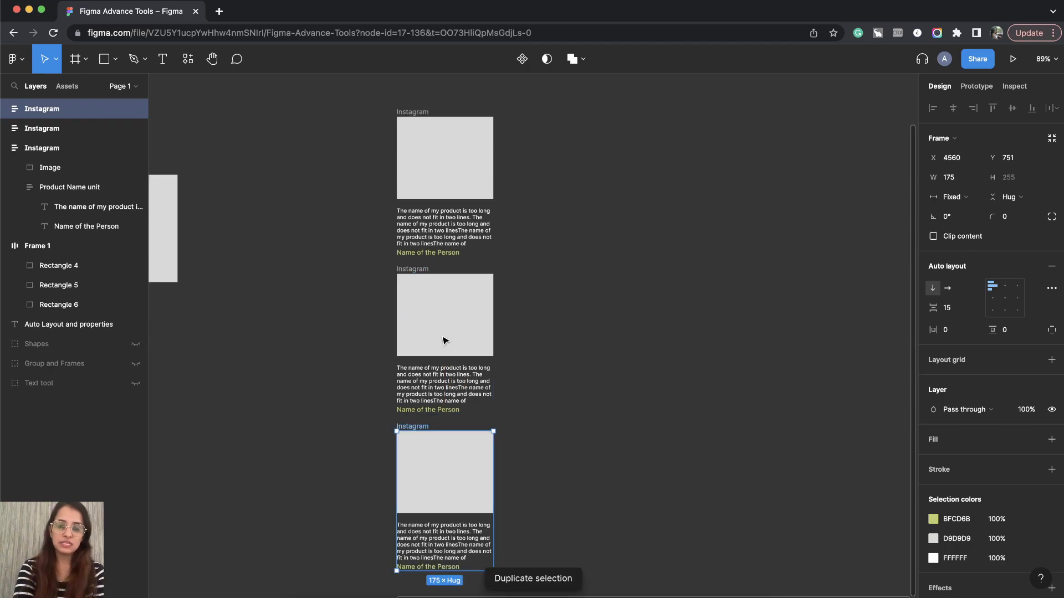
key("ctrl+d")
scroll(441, 329, "down", 2)
scroll(432, 299, "down", 5)
Select all four Instagram frames and wrap them in one vertical auto layout frame.
left_click_drag(387, 104, 550, 541)
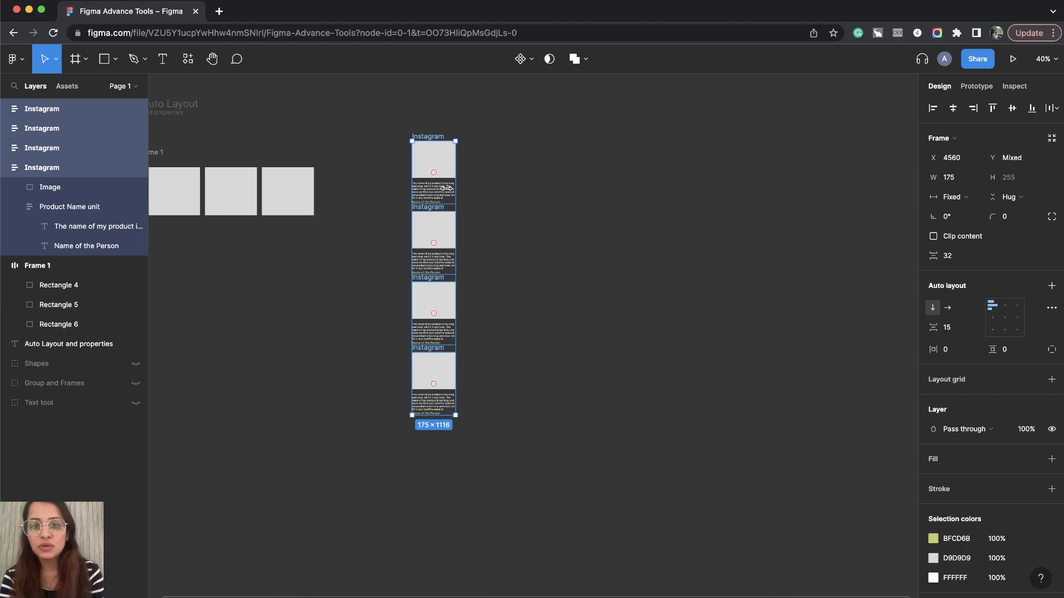
scroll(447, 193, "up", 5)
right_click(467, 158)
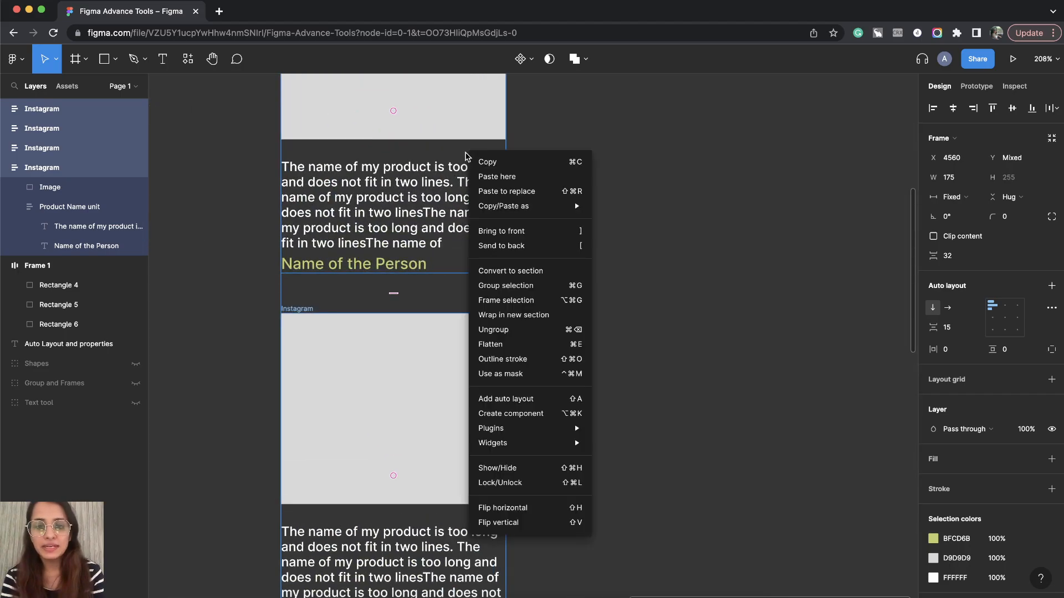
left_click(522, 407)
scroll(426, 317, "down", 3)
scroll(427, 317, "up", 3)
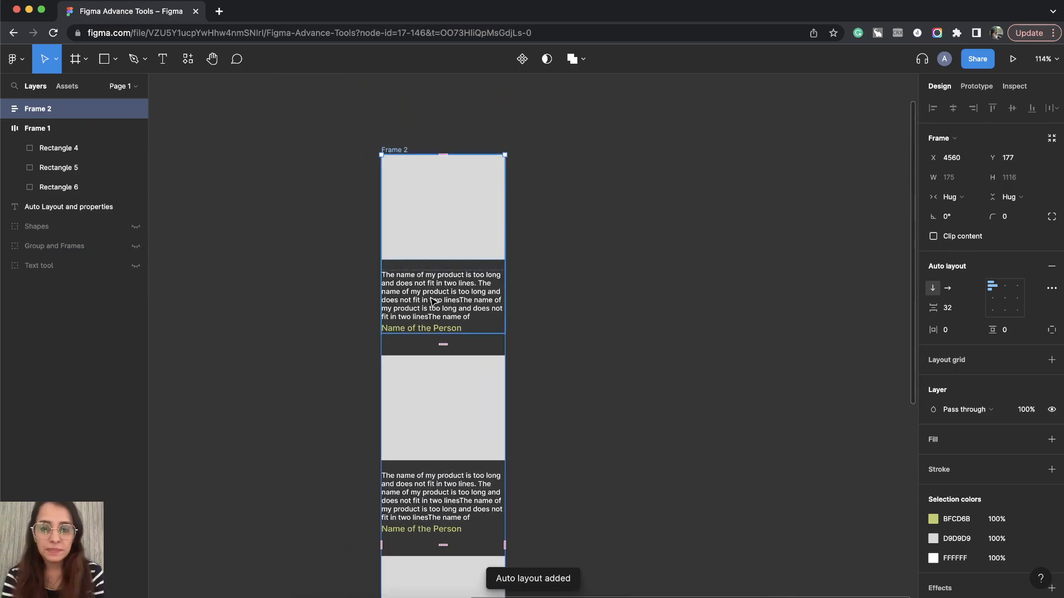
Lengthen the first post's caption by copying its whole text and pasting it six times at the end.
double_click(461, 281, "super")
key("super+c")
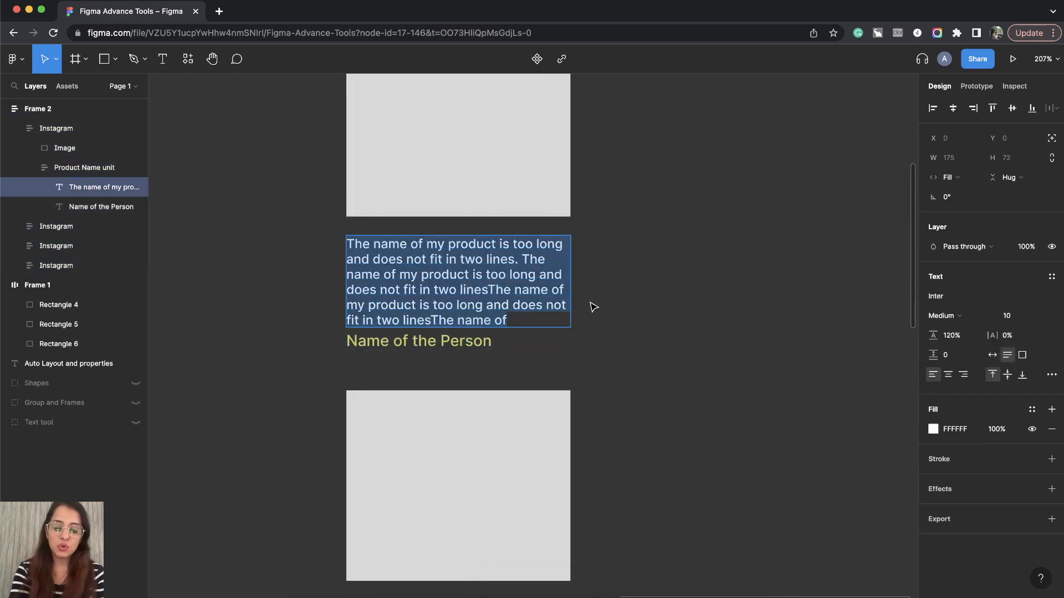
key("Right")
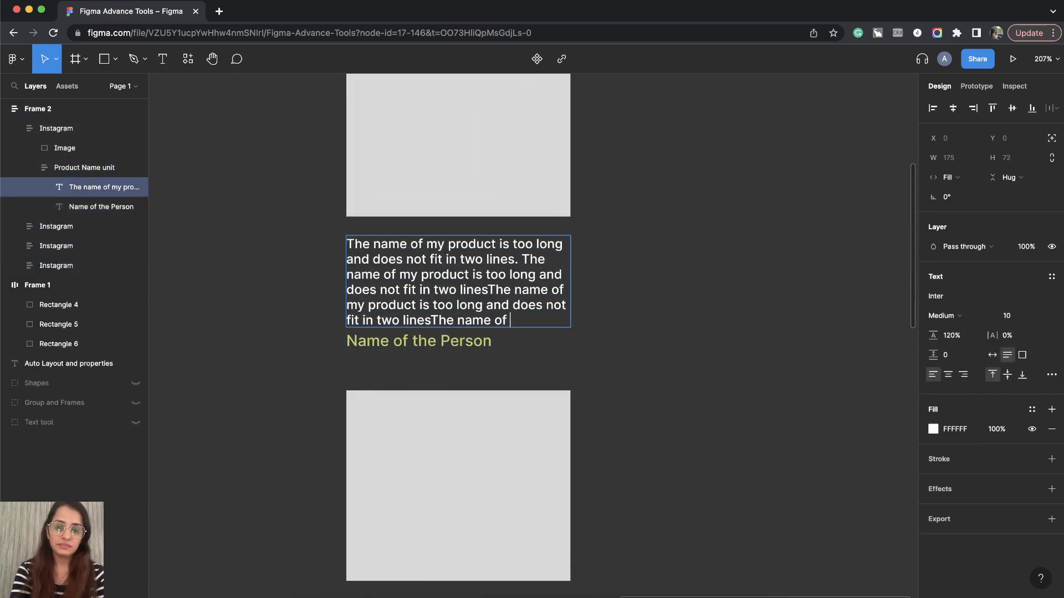
key("super+v")
scroll(588, 308, "down", 10)
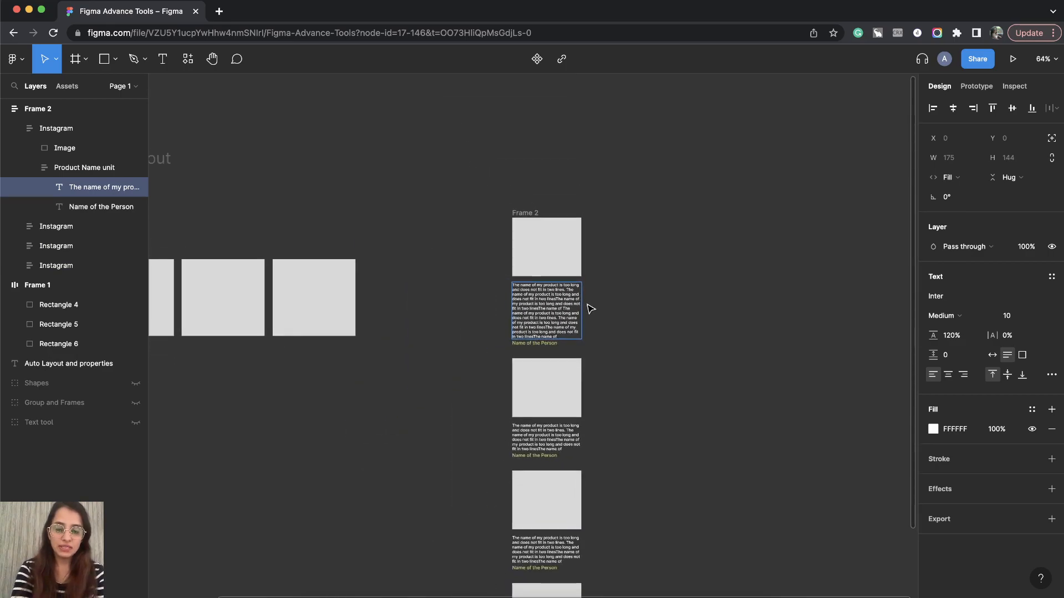
key("super+v")
scroll(589, 308, "down", 1)
key("super+v")
key("super+v")
key("super+v")
key("super+v")
key("Escape")
key("Escape")
scroll(611, 382, "down", 3)
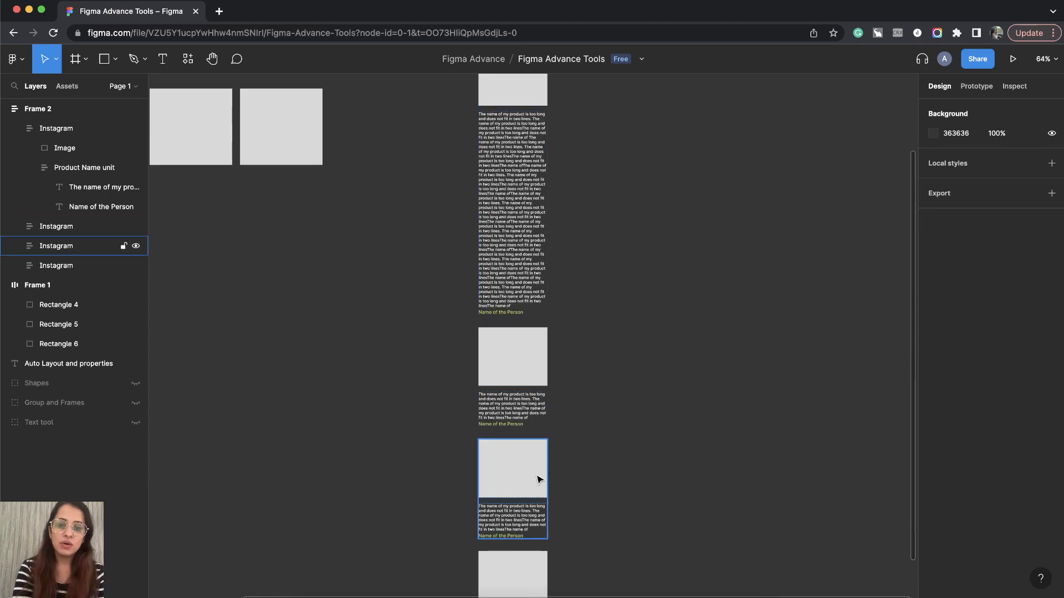
Shorten the first post's caption by deleting everything after "fit in two lines." on its fourteenth line.
scroll(488, 316, "down", 4)
scroll(485, 391, "up", 4)
scroll(484, 391, "right", 1)
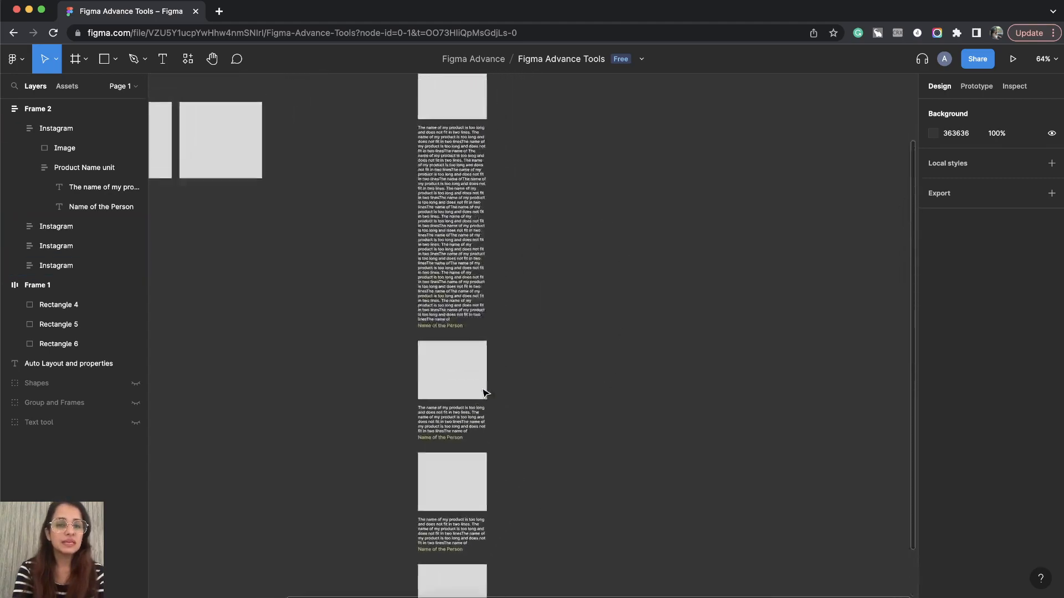
scroll(456, 261, "up", 5)
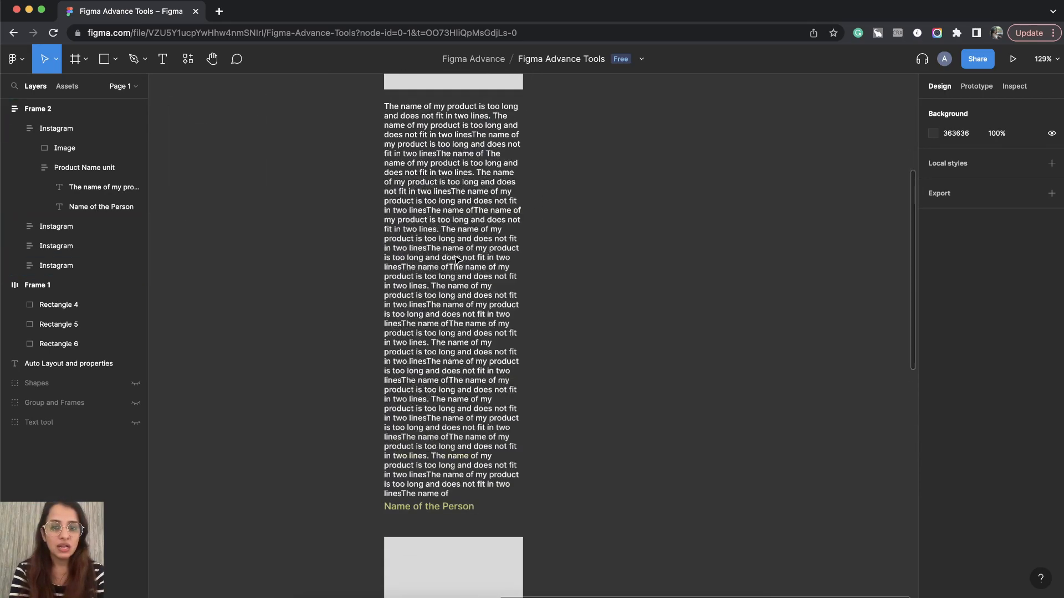
left_click(455, 260, "super")
left_click(481, 492, "shift")
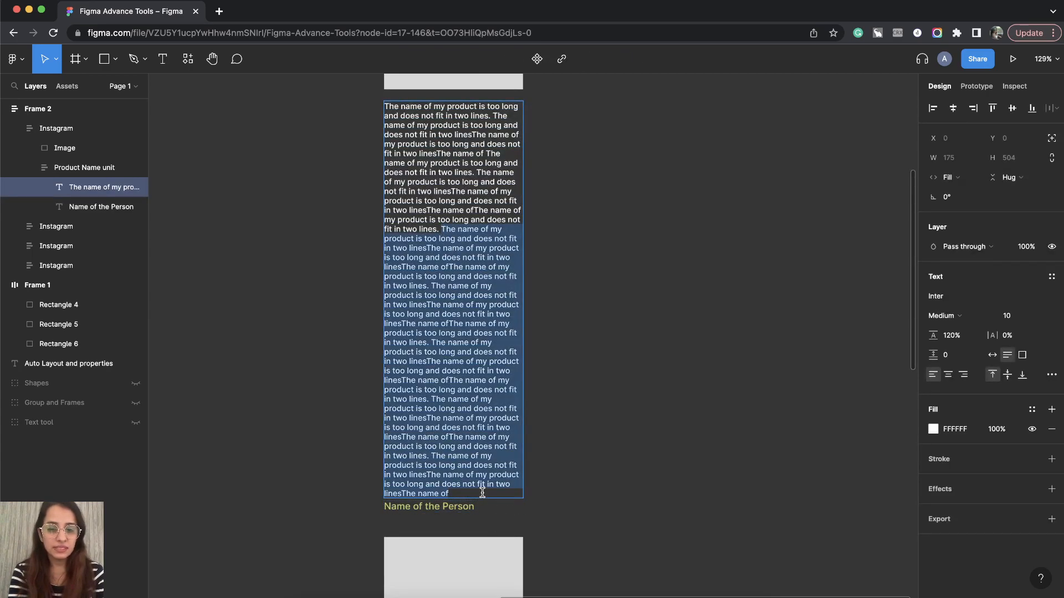
key("BackSpace")
left_click(611, 502)
scroll(611, 502, "down", 2)
scroll(611, 502, "left", 1)
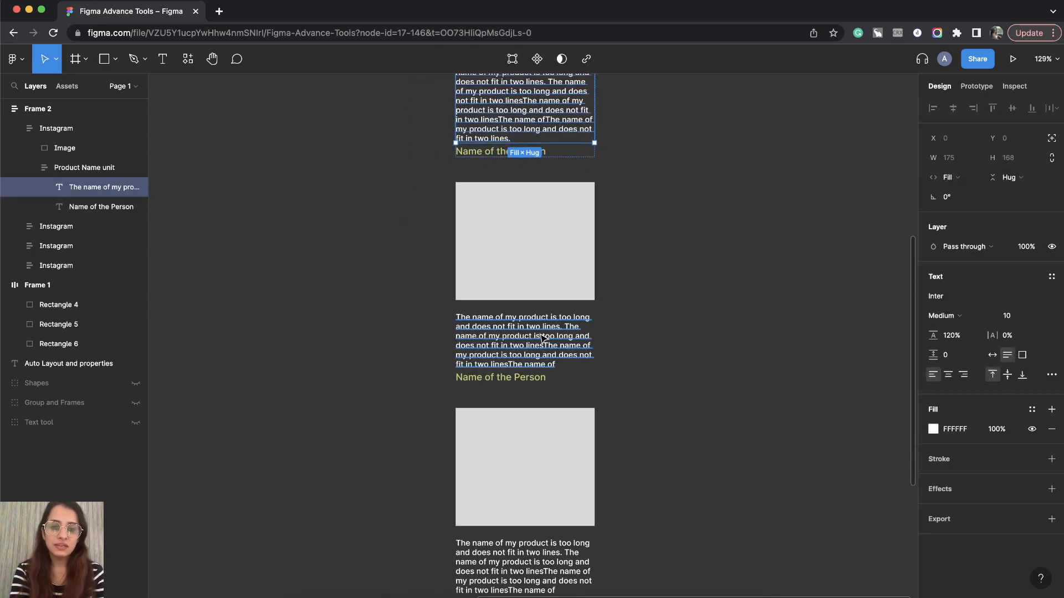
Shorten the second post's caption to its first two lines, ending in "does not fit in two lines.".
double_click(536, 333, "super")
left_click(561, 326)
key("shift+super+Down")
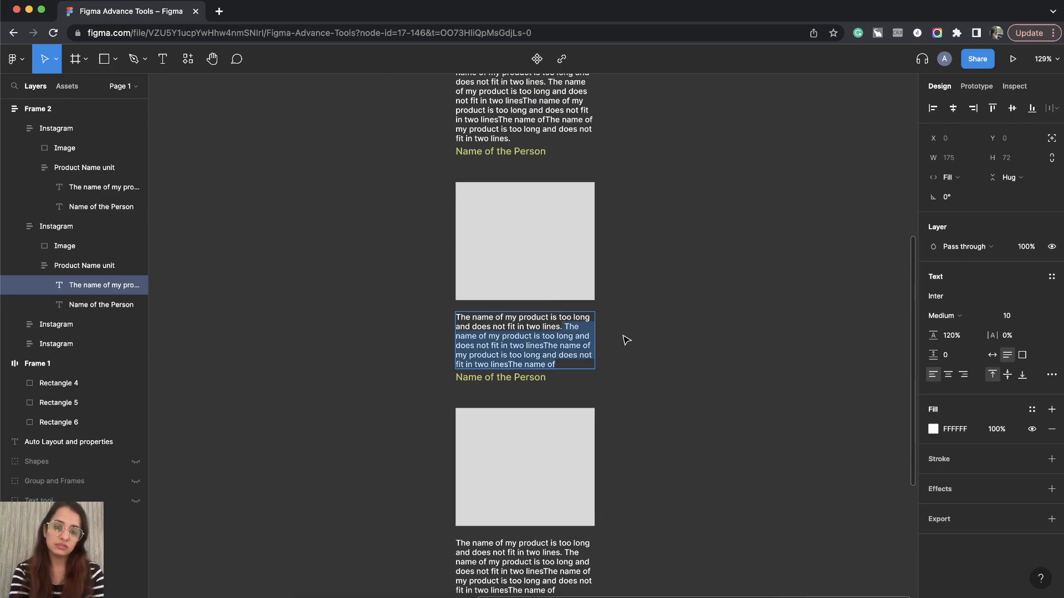
key("BackSpace")
left_click(696, 335)
scroll(696, 335, "down", 2)
left_click(696, 336)
scroll(696, 336, "up", 2)
scroll(696, 335, "right", 3)
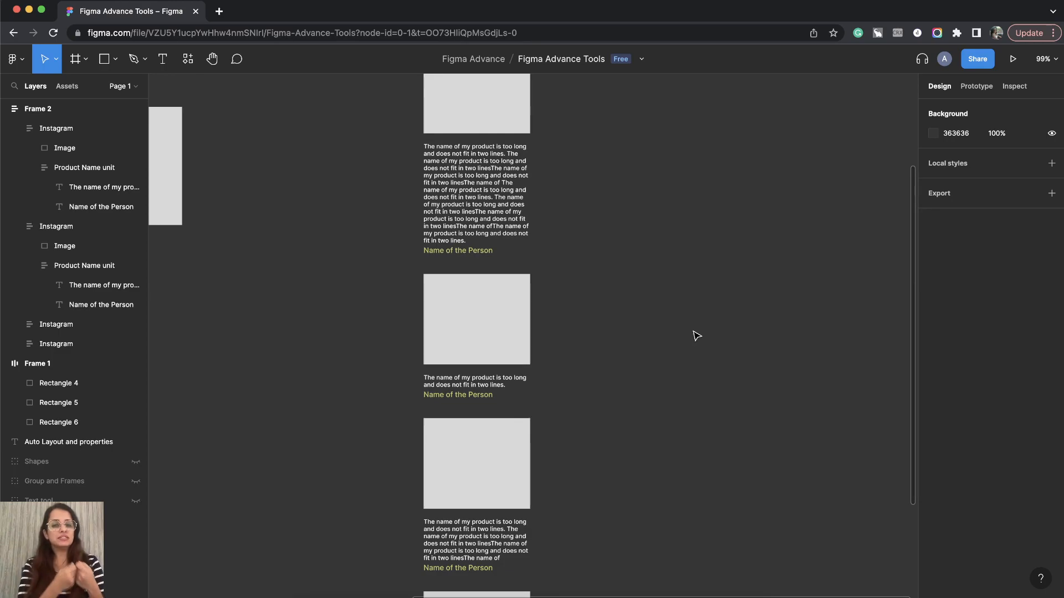
Collapse the layers of the frame holding the four posts and rename it List.
left_click(489, 307)
left_click(627, 313)
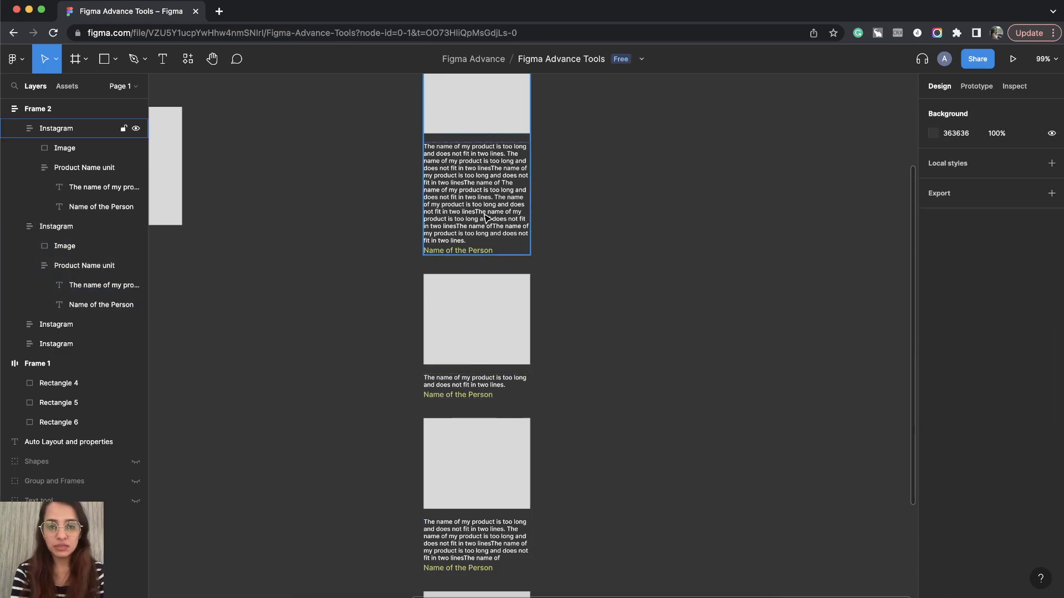
left_click(483, 211)
left_click(33, 109)
key("alt+l")
double_click(32, 110)
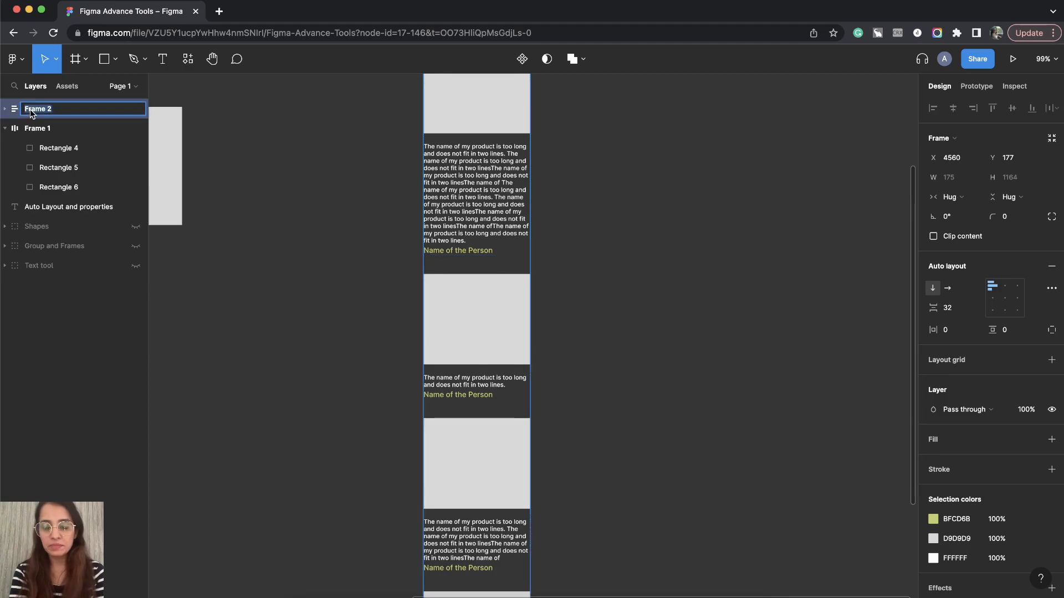
type("List")
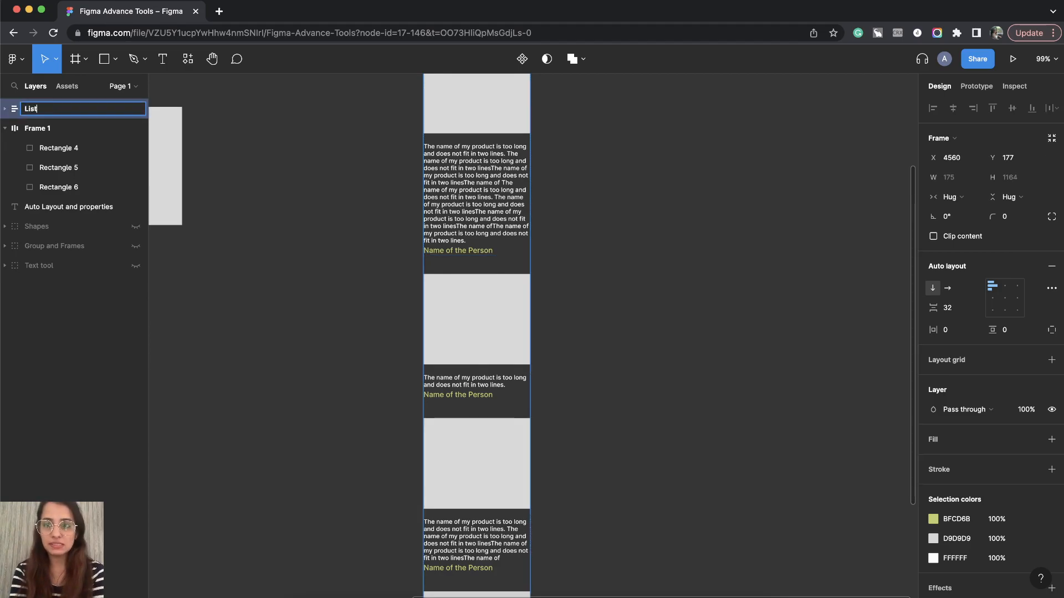
key("Return")
Duplicate the List frame beside the original.
scroll(387, 227, "down", 5)
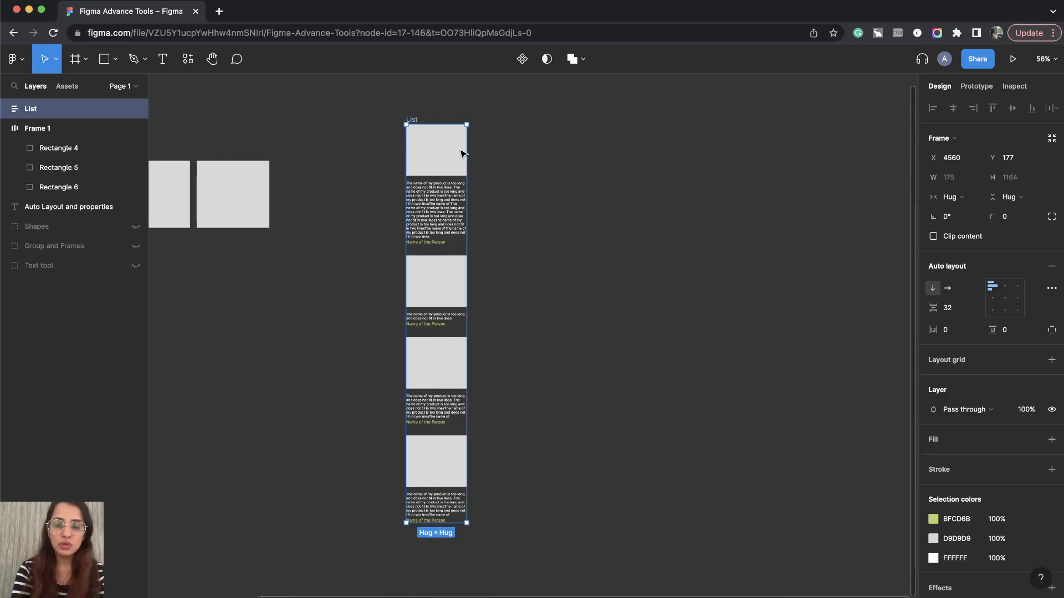
key("ctrl+d")
scroll(576, 135, "up", 5)
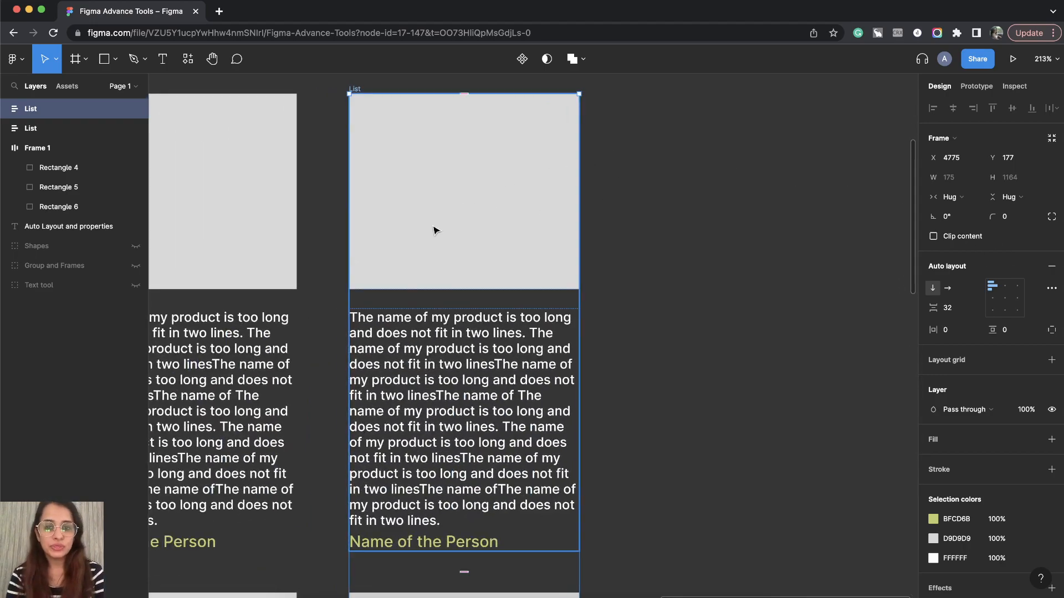
Remove the auto layout from the duplicated List frame.
right_click(496, 210)
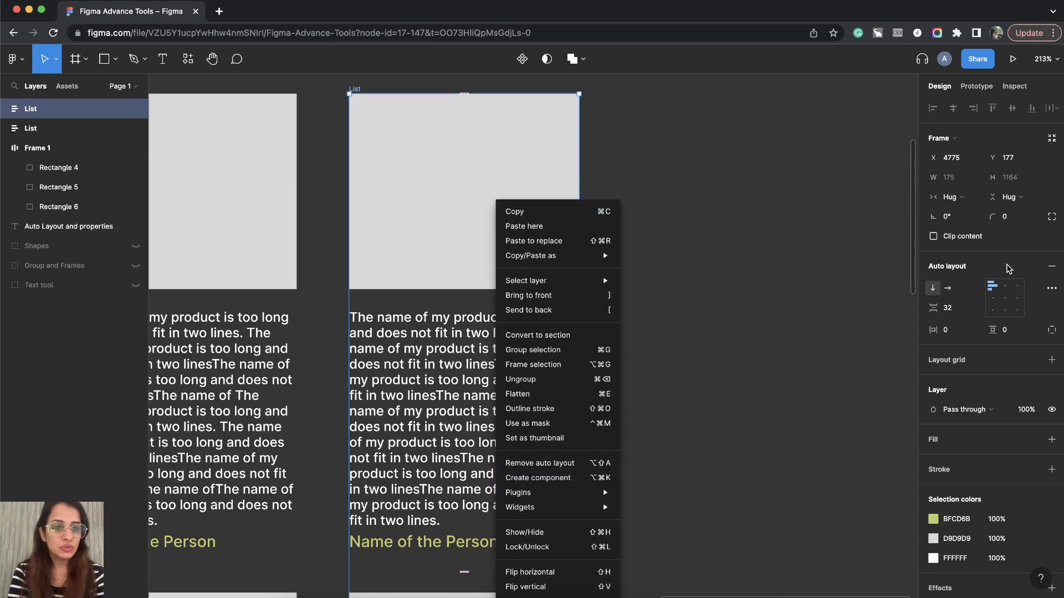
left_click(1053, 267)
left_click(1052, 267)
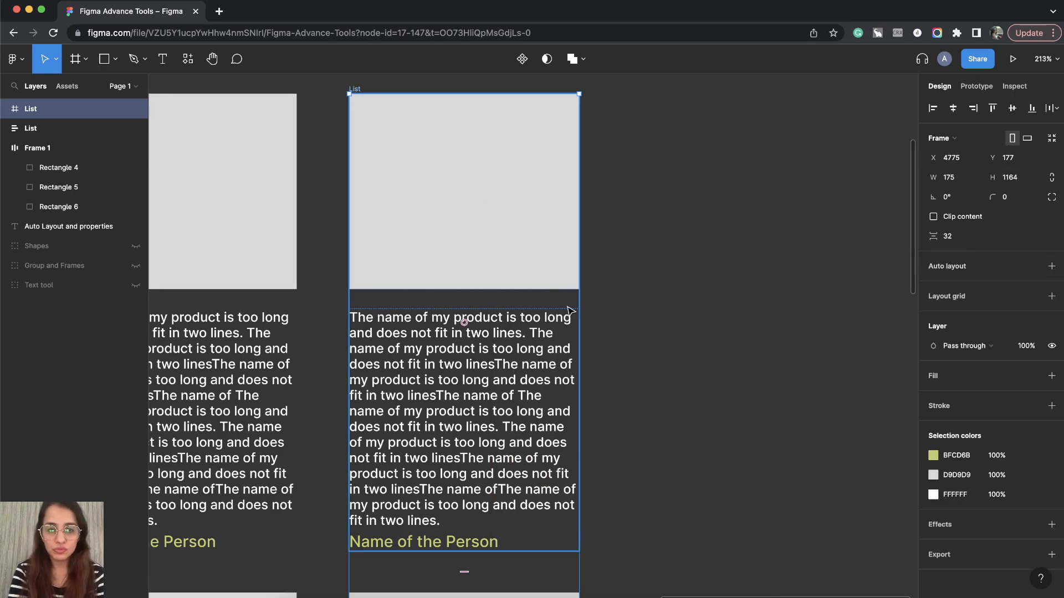
left_click(657, 327)
Select the duplicated List frame and collapse the layers of its expanded Instagram posts.
left_click(510, 237)
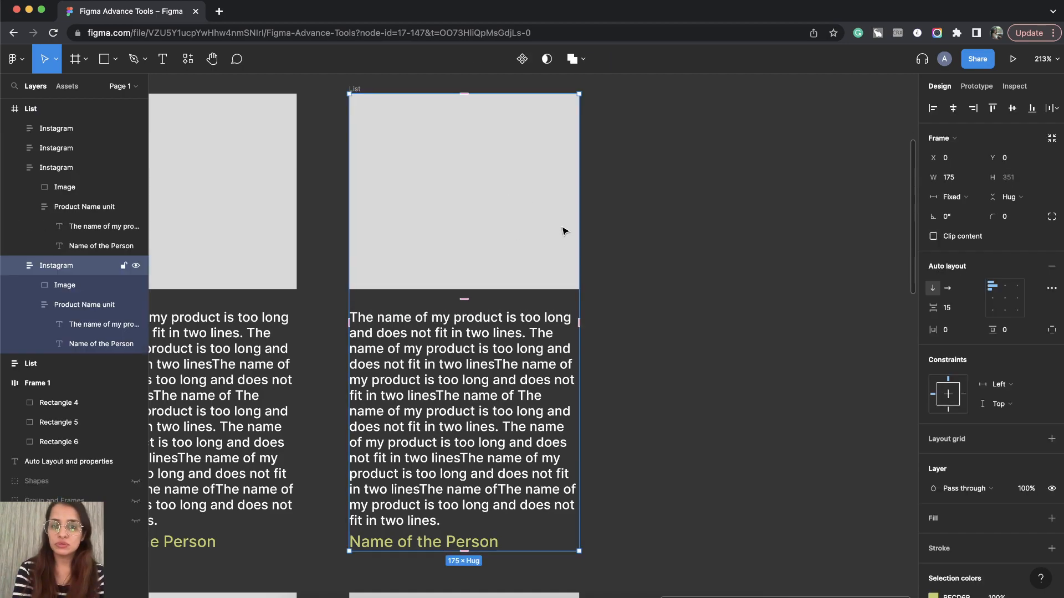
scroll(564, 231, "down", 5)
key("Escape")
left_click(521, 178)
scroll(521, 178, "down", 2)
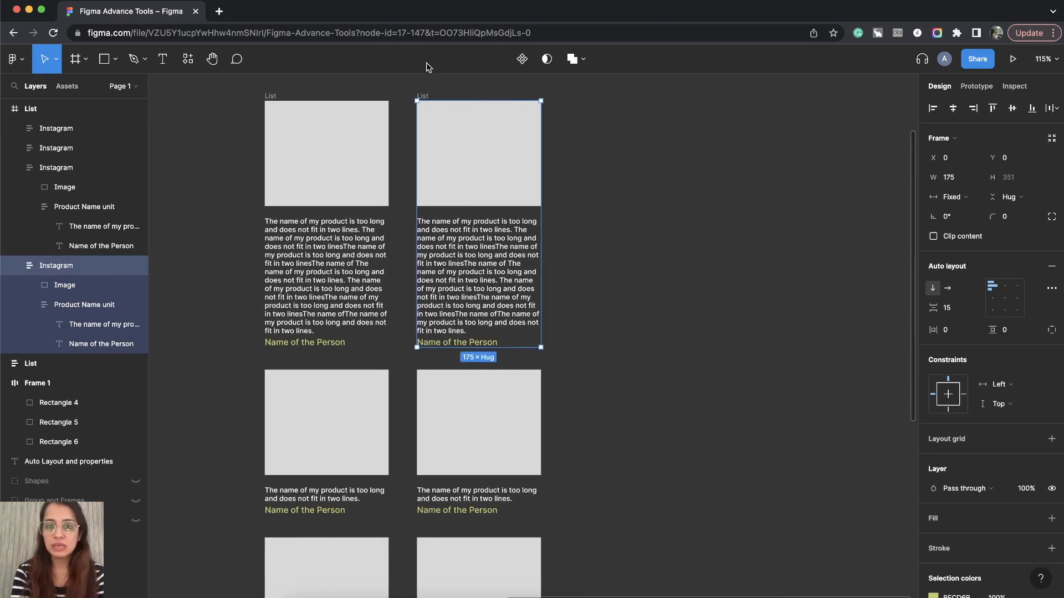
left_click(416, 92)
left_click(422, 96)
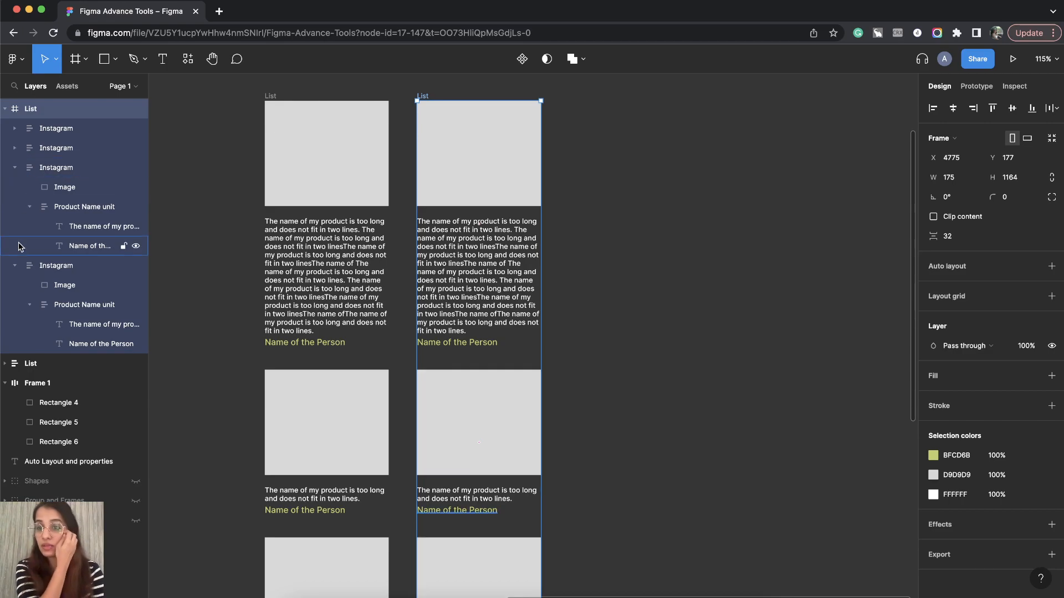
left_click(14, 265)
left_click(14, 168)
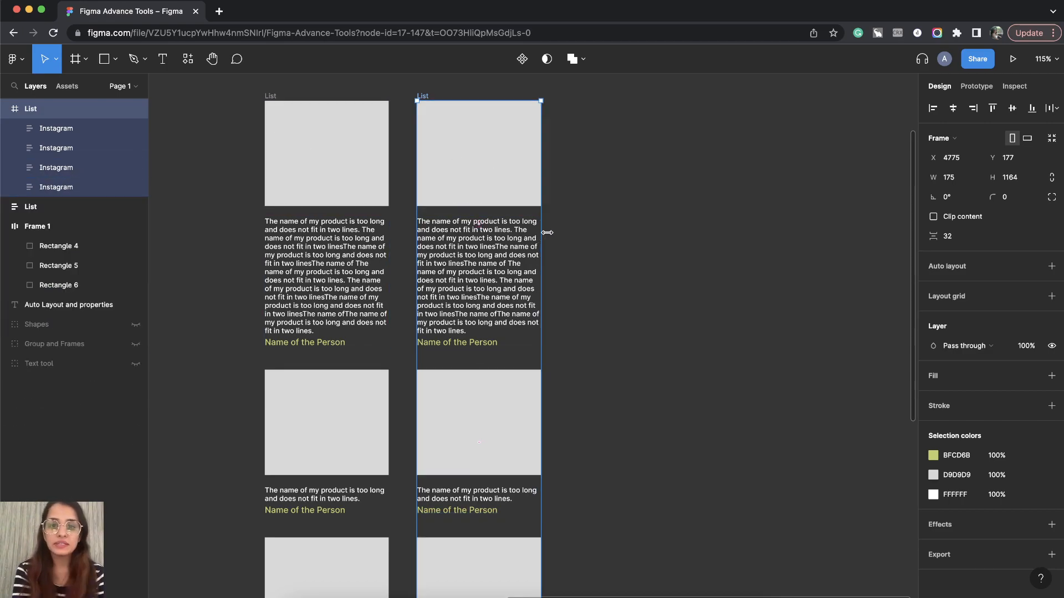
Shorten the first caption in the duplicated list by deleting everything after "of my product is too" on its ninth line.
double_click(489, 271, "super")
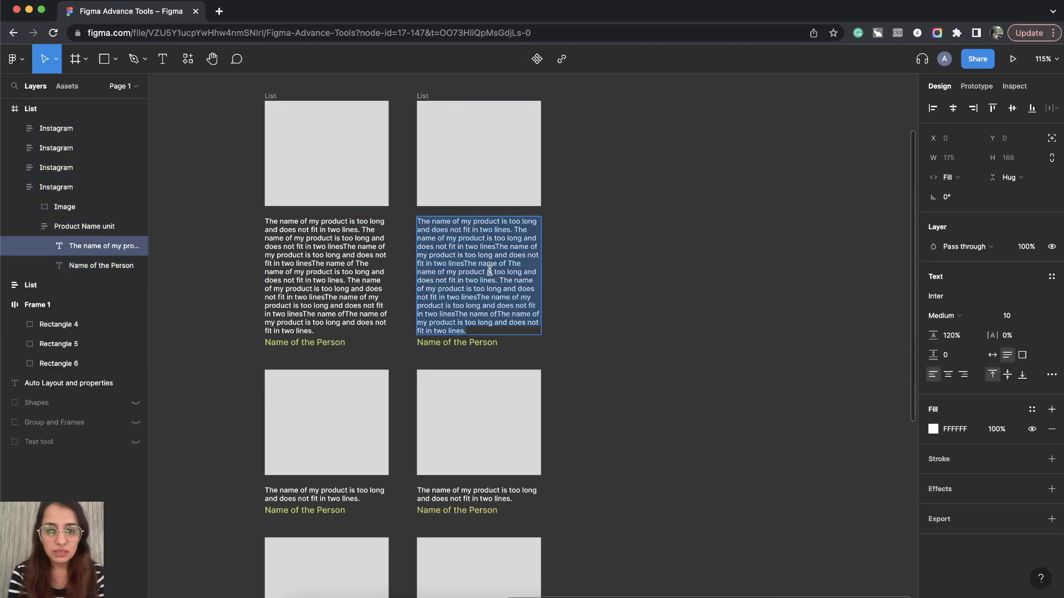
left_click(474, 331)
left_click(489, 292, "shift")
key("BackSpace")
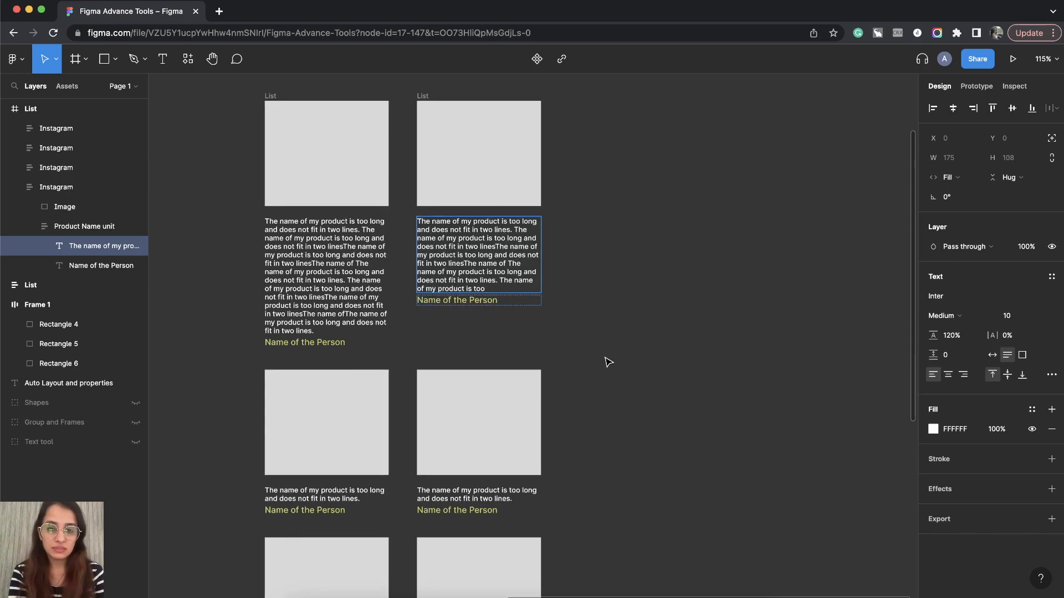
key("Escape")
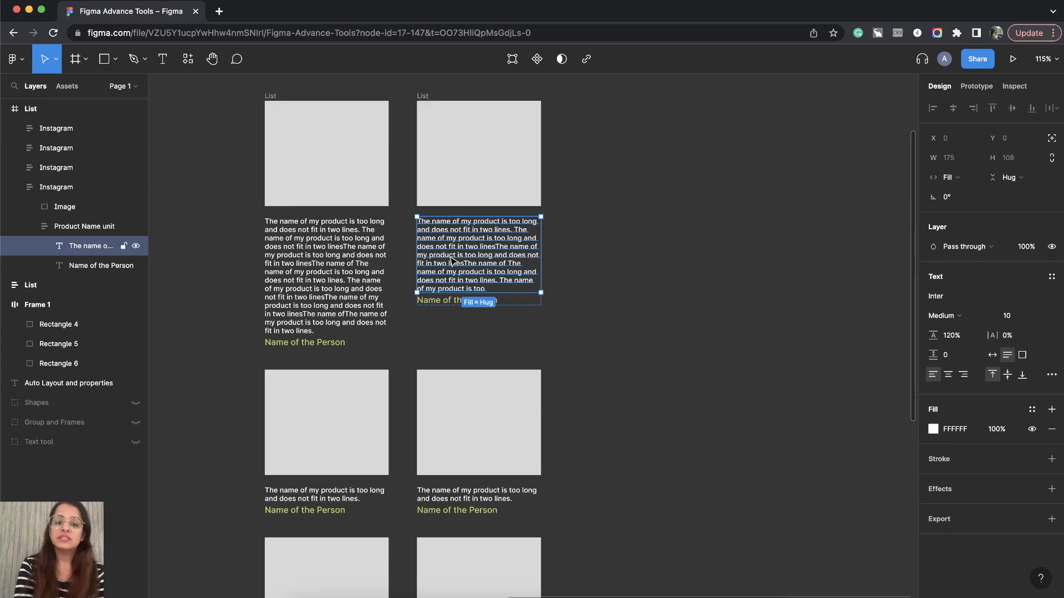
Move the second, third and fourth posts of the duplicated list up by hand, placing the fourth at Y 837.
left_click(487, 435)
scroll(455, 457, "down", 2)
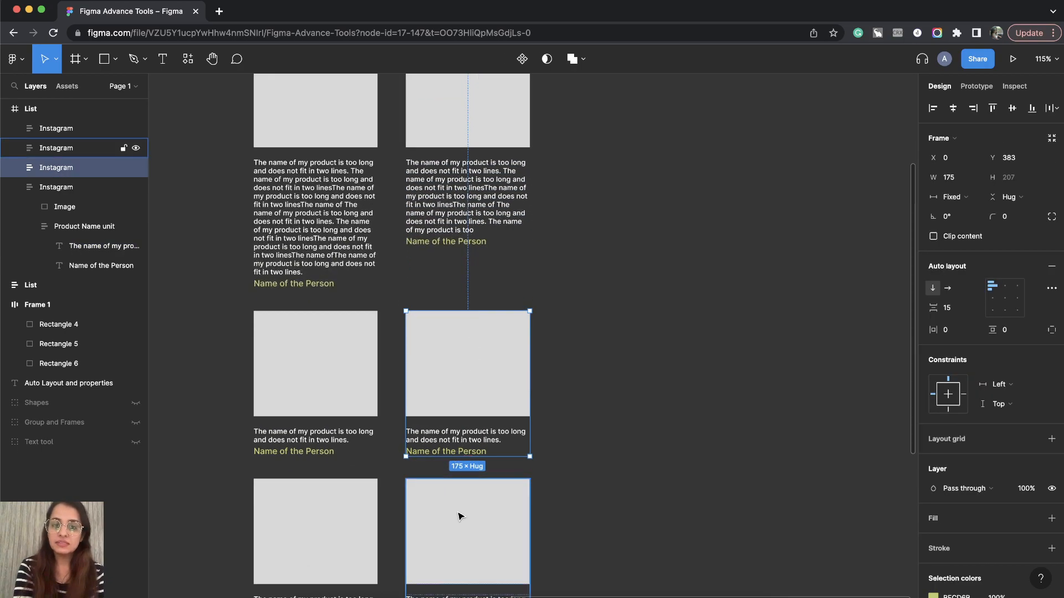
scroll(465, 260, "up", 1)
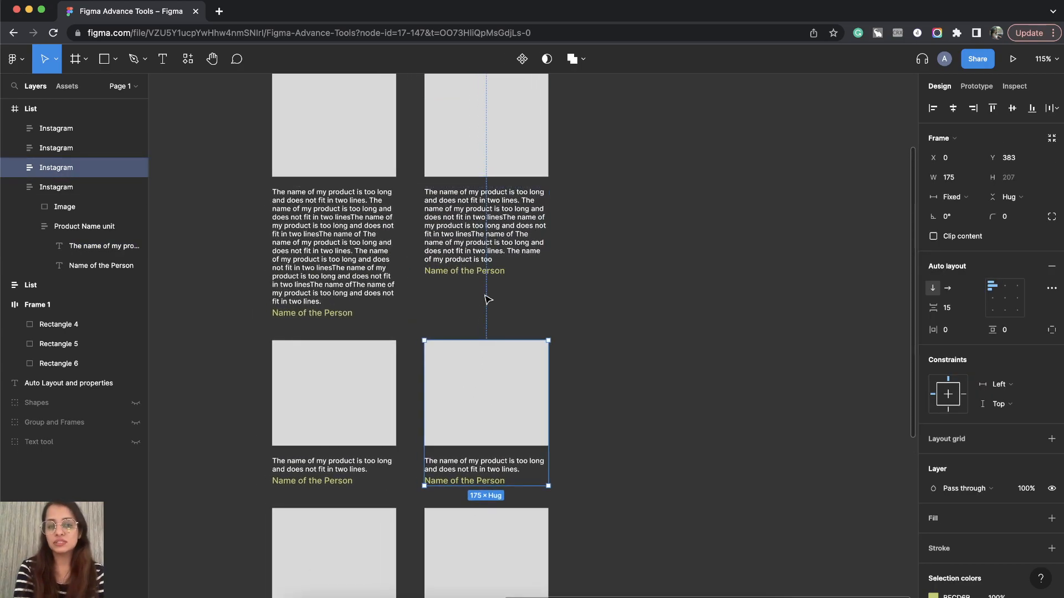
left_click_drag(505, 412, 502, 356)
scroll(501, 356, "down", 3)
left_click_drag(499, 455, 499, 399)
scroll(500, 400, "down", 6)
left_click_drag(499, 472, 500, 420)
Compare the hand-spaced posts with the original list and select the original auto layout List frame.
scroll(590, 388, "up", 5)
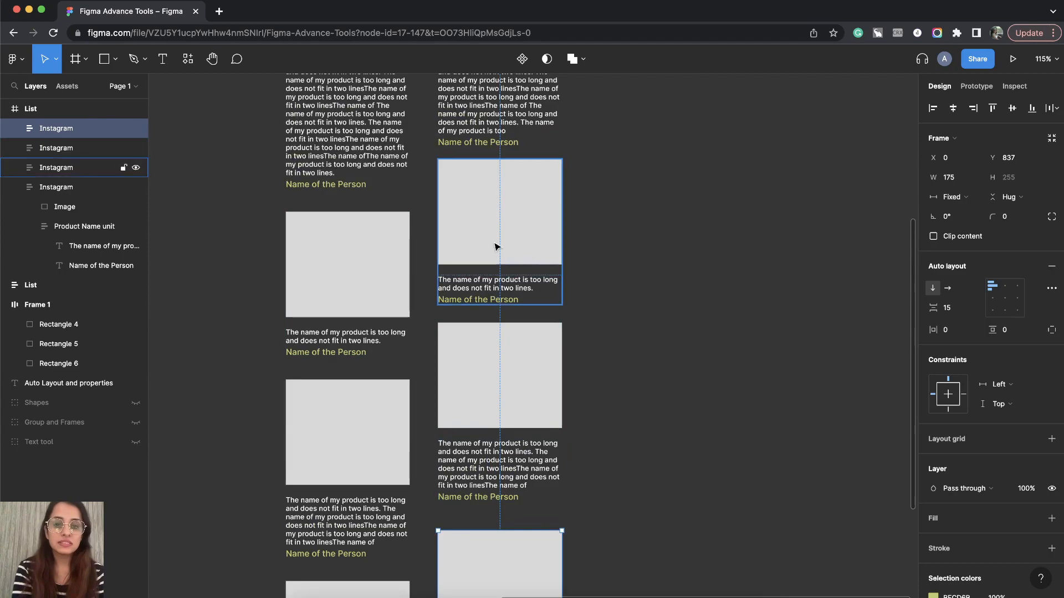
scroll(577, 451, "up", 2)
scroll(577, 450, "up", 2)
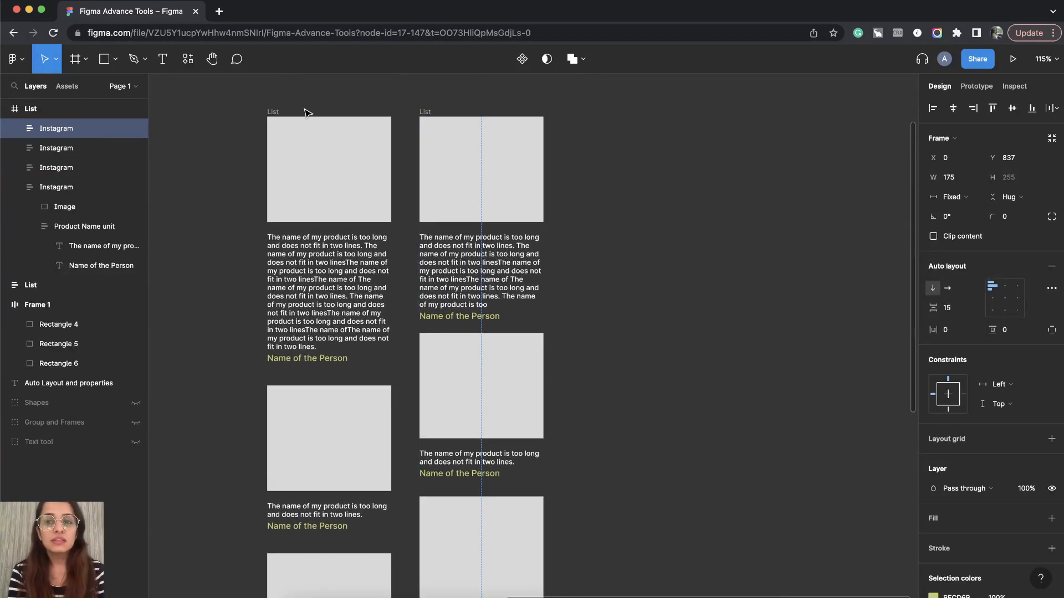
scroll(308, 113, "left", 1)
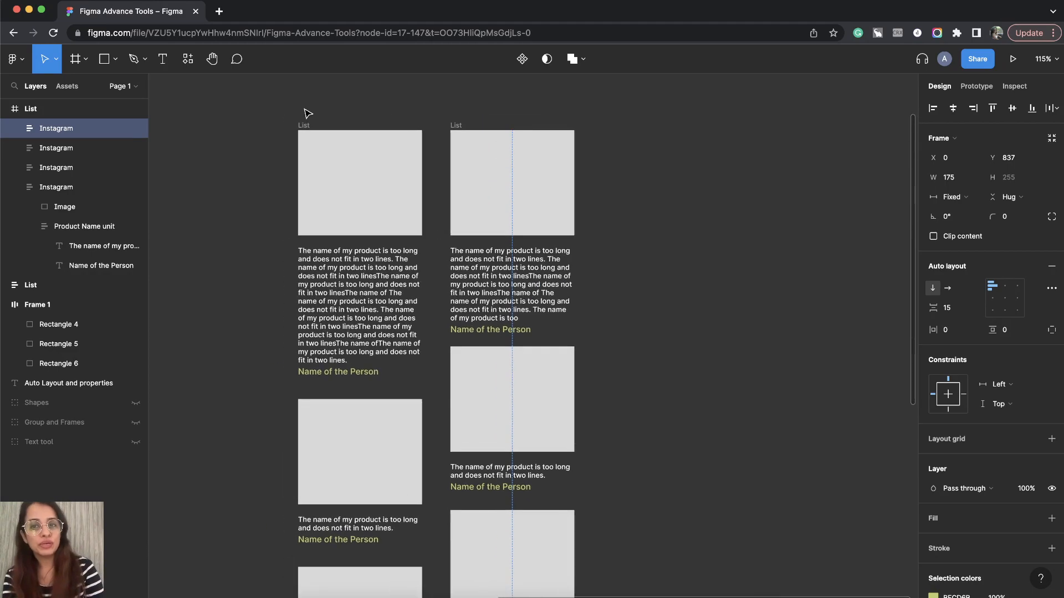
left_click(310, 126)
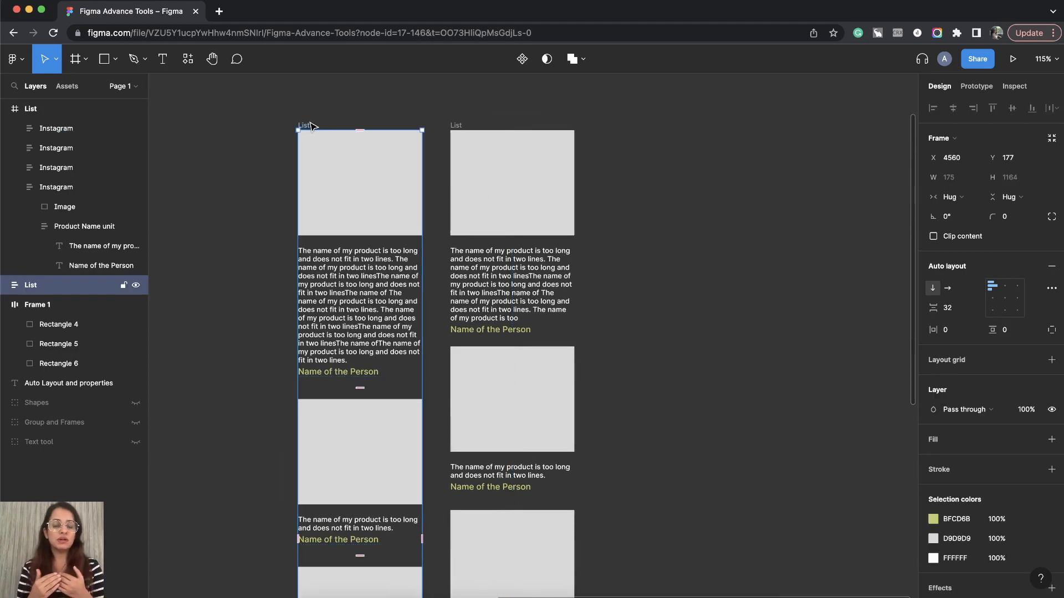